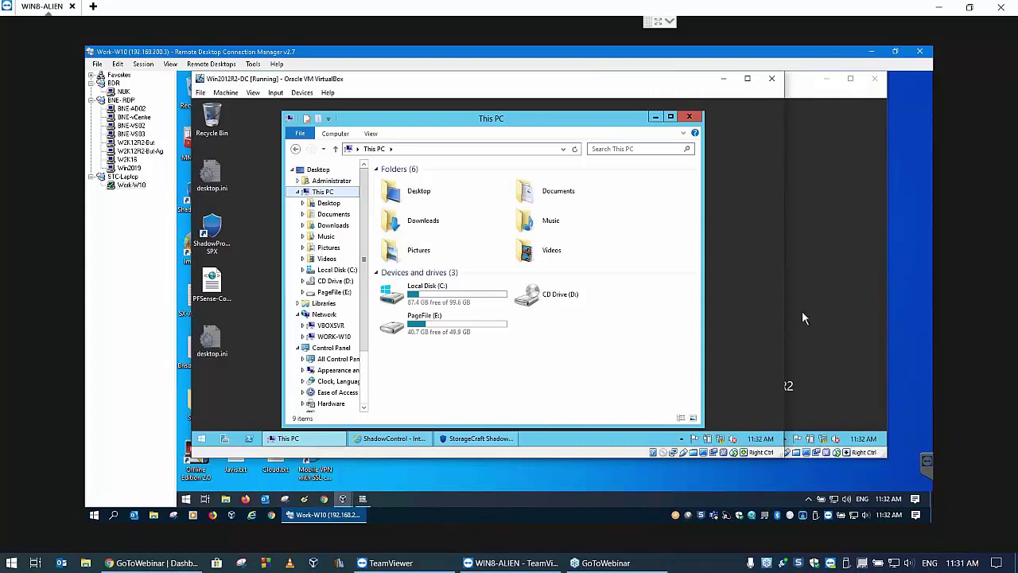
# Bring the Win2012R2-DC and Win2012R2-SQL virtual machine windows to the front in turn to view both servers
pyautogui.click(729, 314)
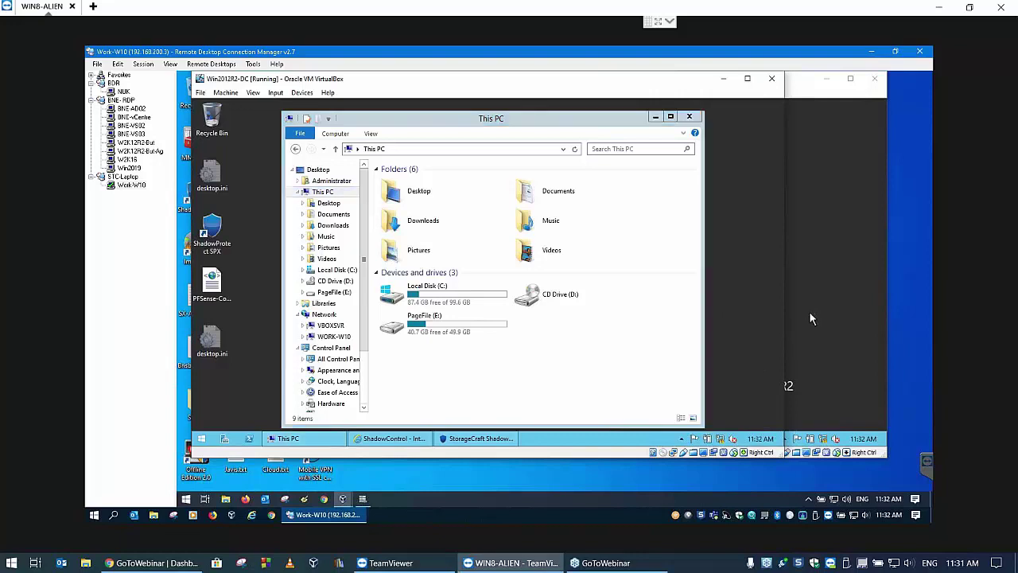
pyautogui.click(226, 387)
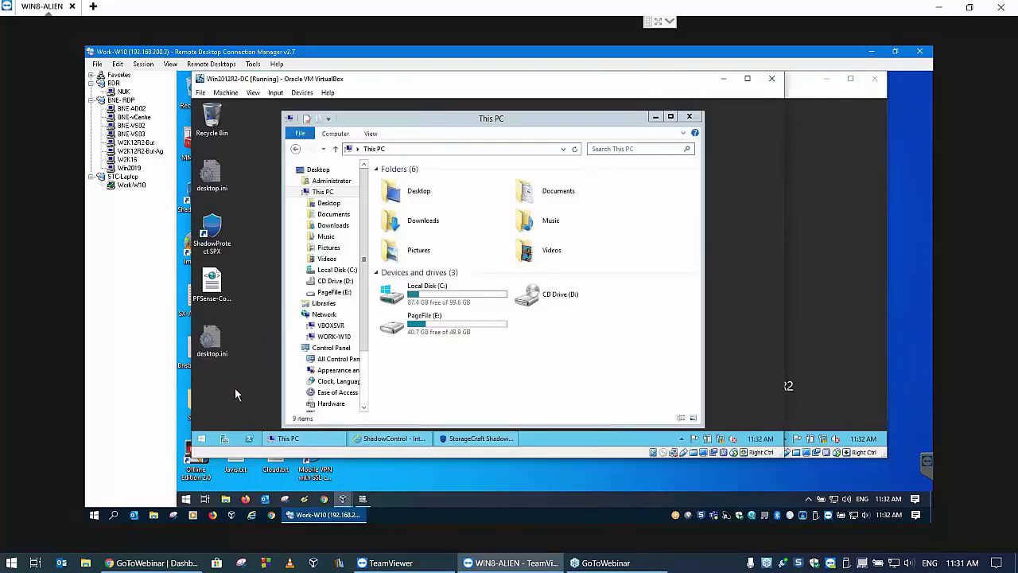
pyautogui.click(798, 344)
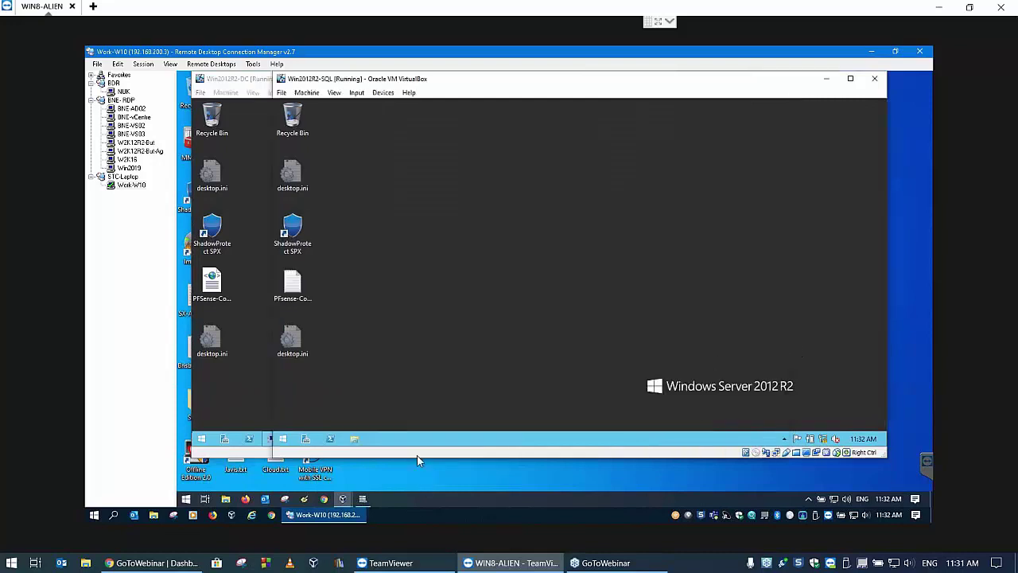
pyautogui.click(522, 500)
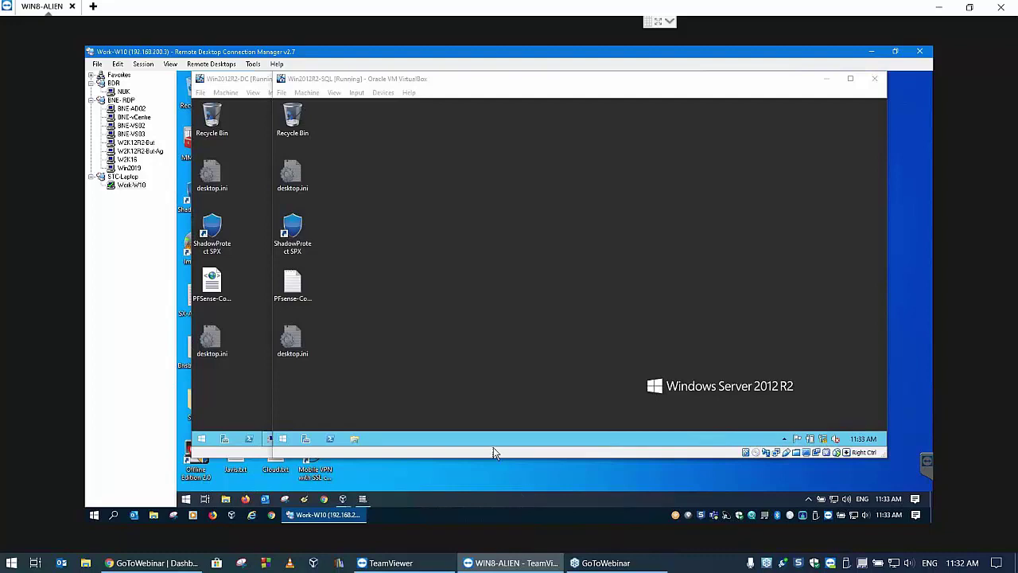
# Return to the Win2012R2-DC virtual machine and bring up its StorageCraft ShadowProtect SPX window
pyautogui.click(236, 384)
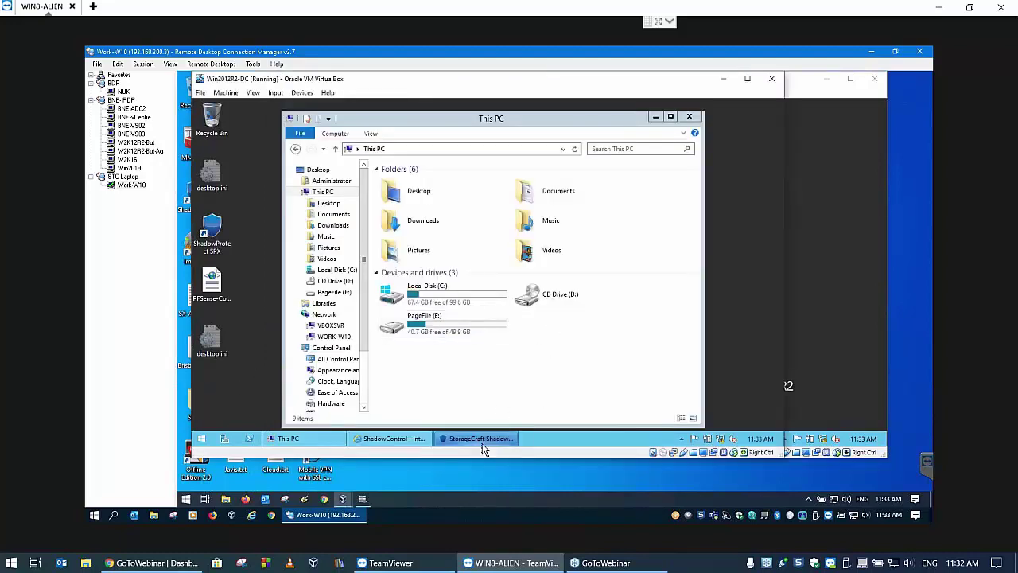
pyautogui.moveTo(482, 440)
pyautogui.click(509, 415)
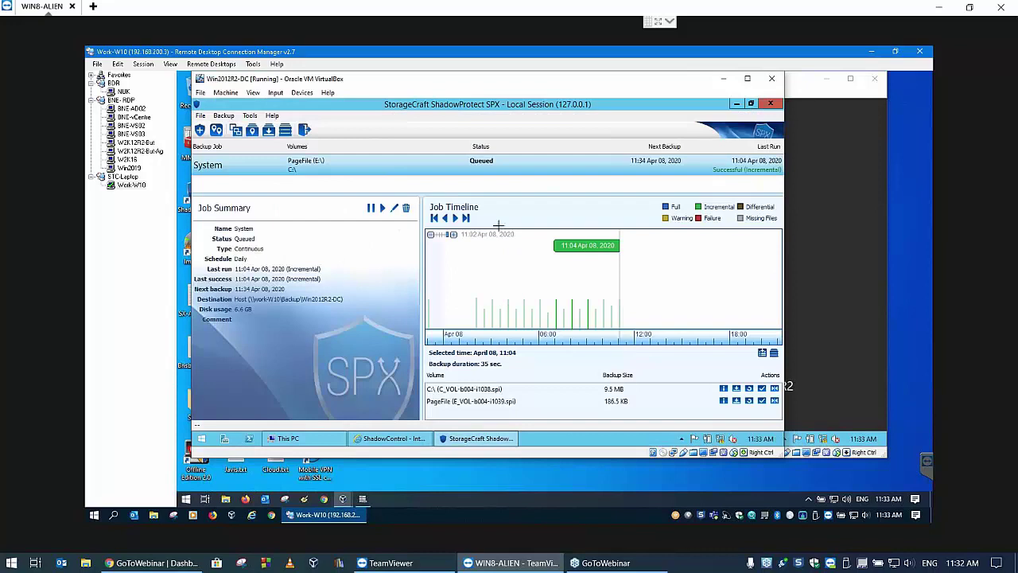
# Check the VirtualBox version information and close the About window
pyautogui.click(328, 94)
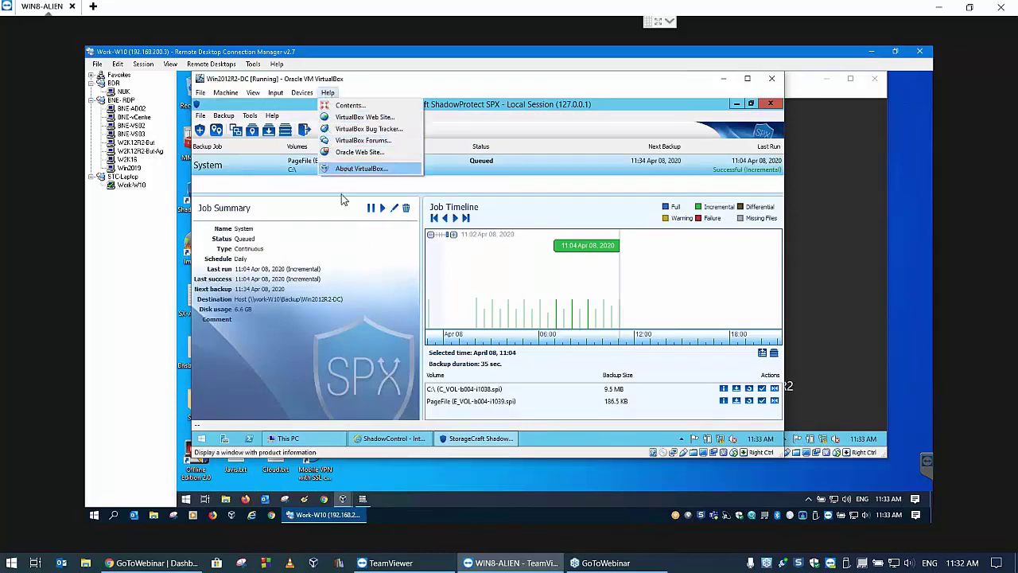
pyautogui.click(350, 168)
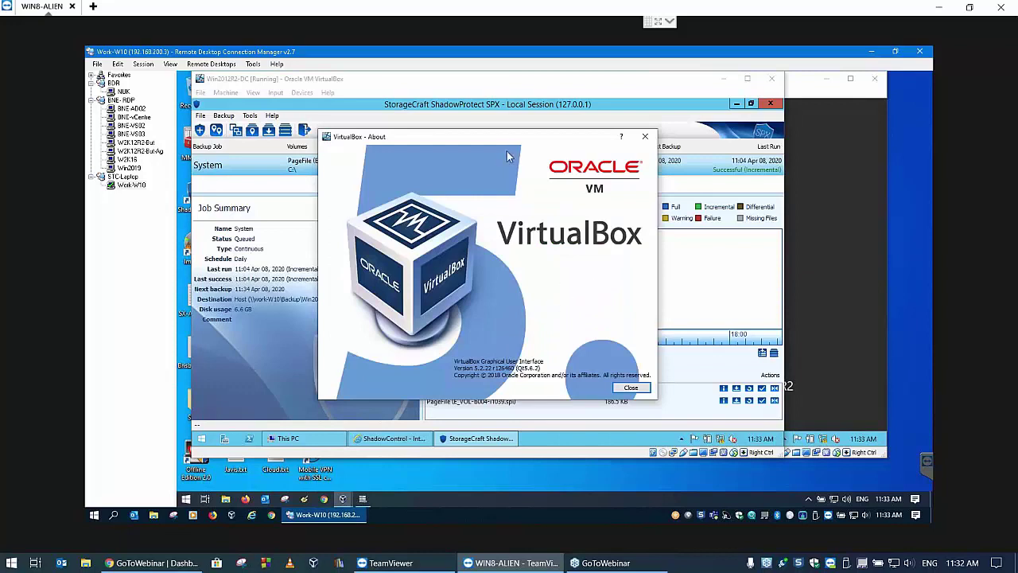
pyautogui.moveTo(531, 133); pyautogui.dragTo(560, 121)
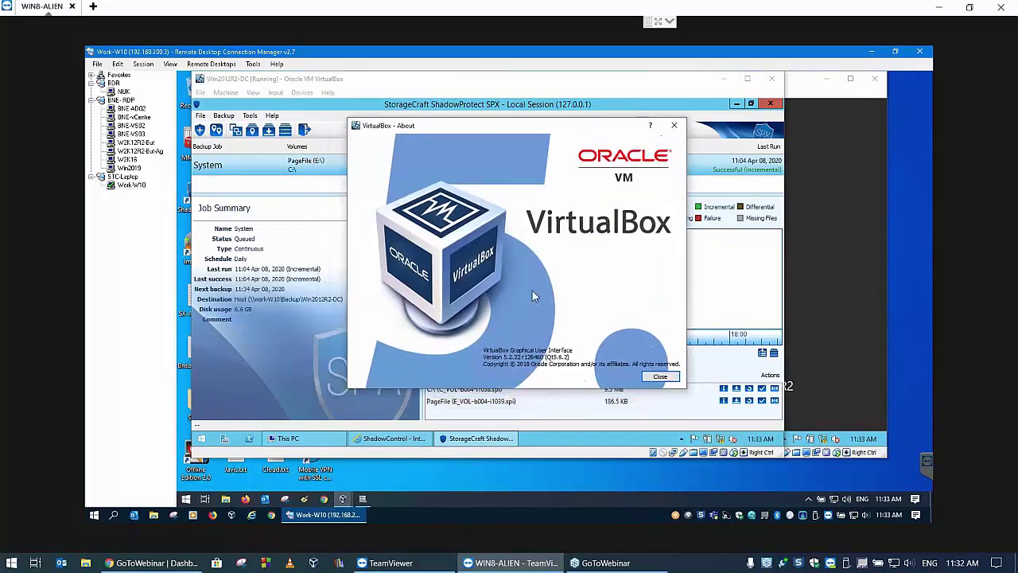
pyautogui.click(661, 377)
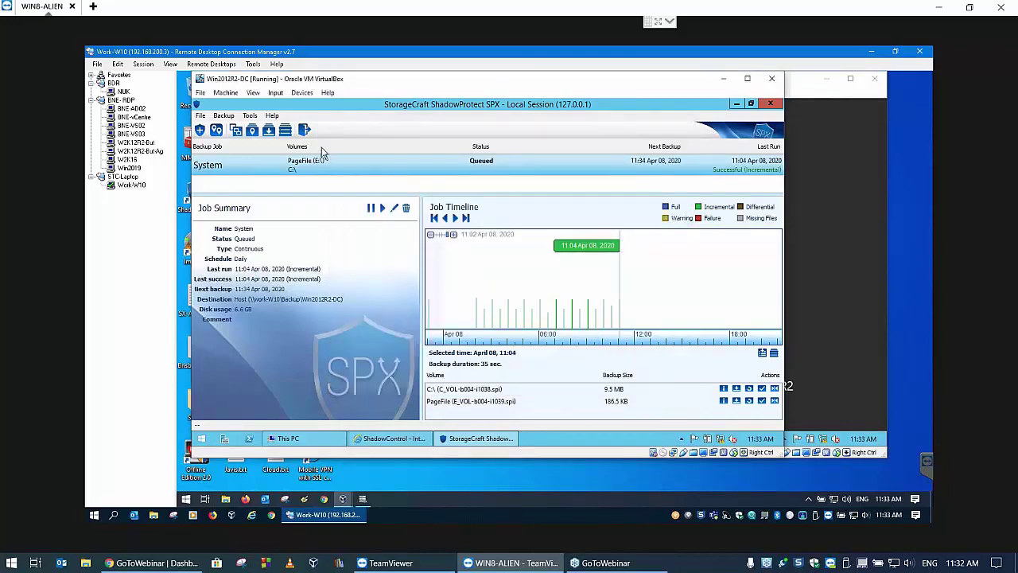
# Check the ShadowProtect SPX client and service version information and close it
pyautogui.click(271, 117)
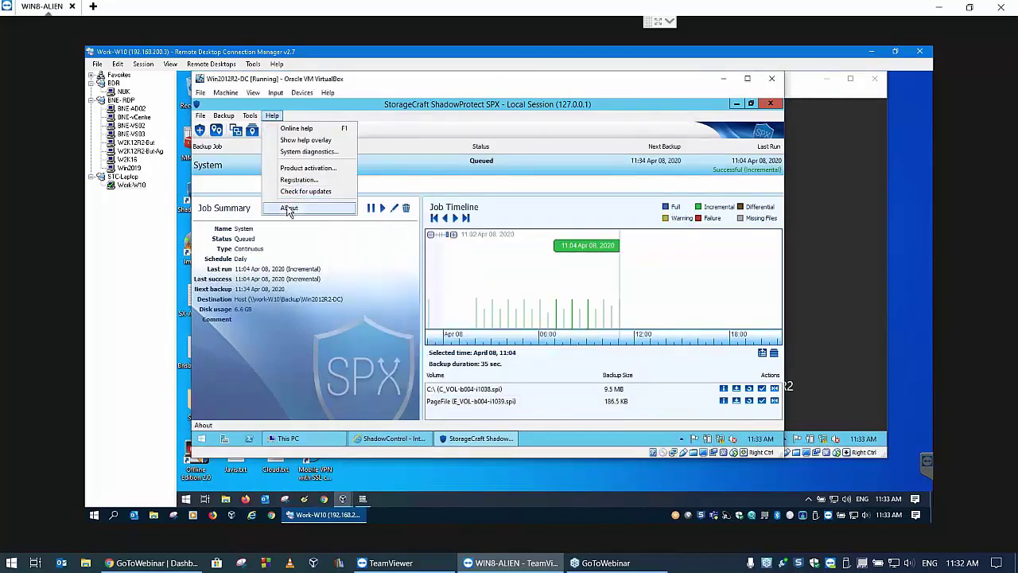
pyautogui.click(293, 210)
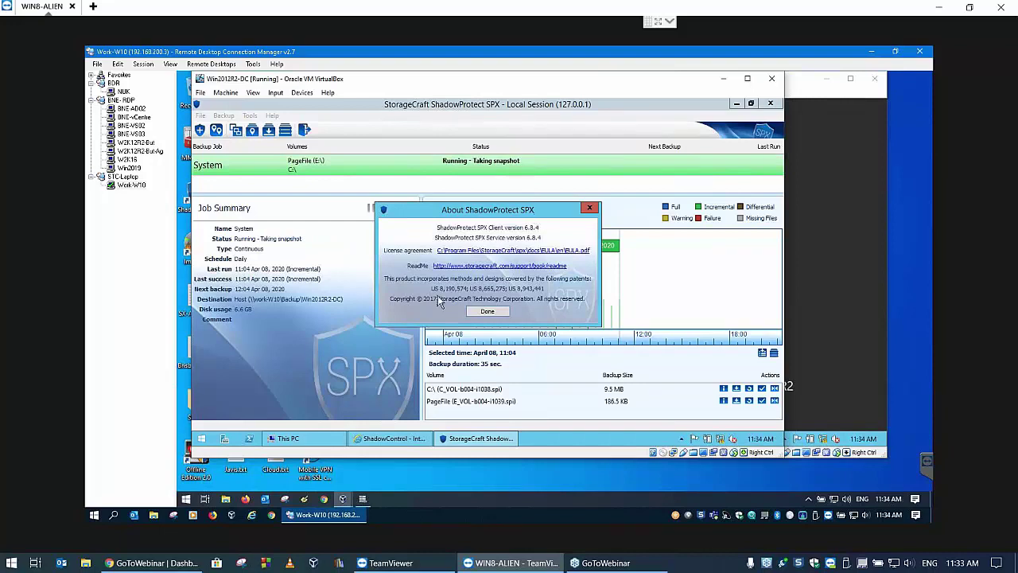
pyautogui.click(481, 311)
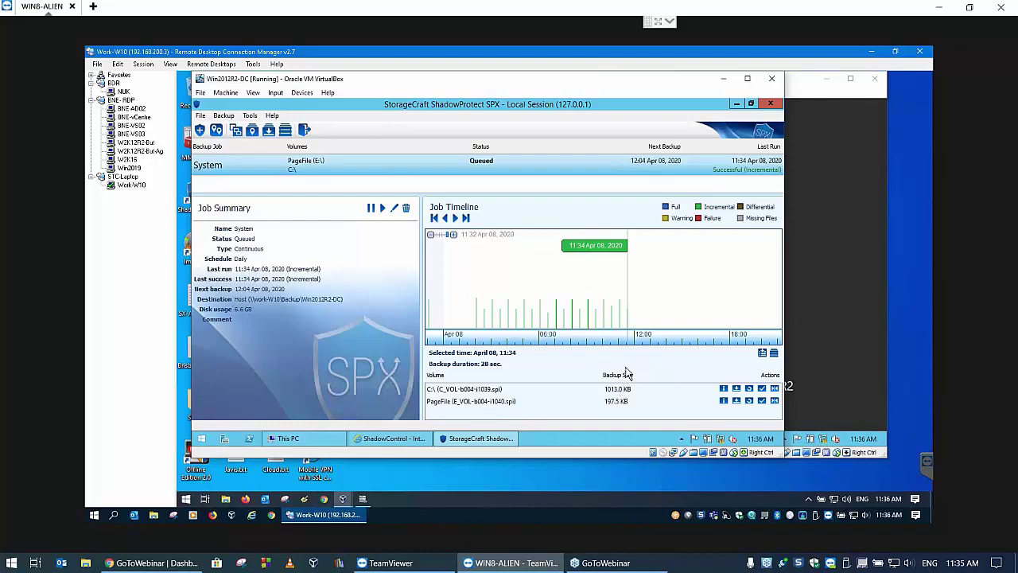
# Examine the 10:34, 09:04 and 11:34 backups of April 08 on the System job's timeline
pyautogui.click(618, 314)
pyautogui.click(611, 315)
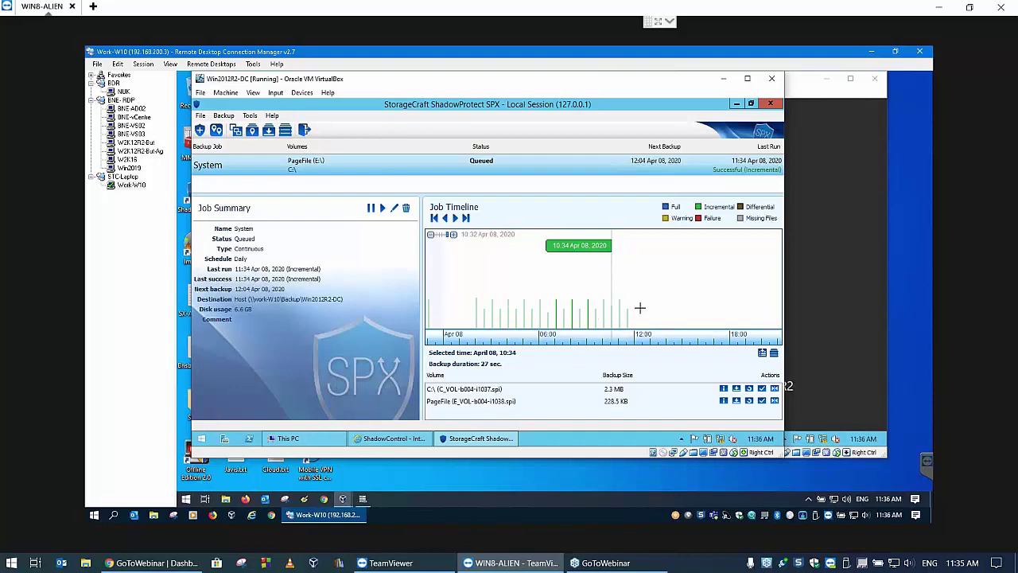
pyautogui.click(588, 308)
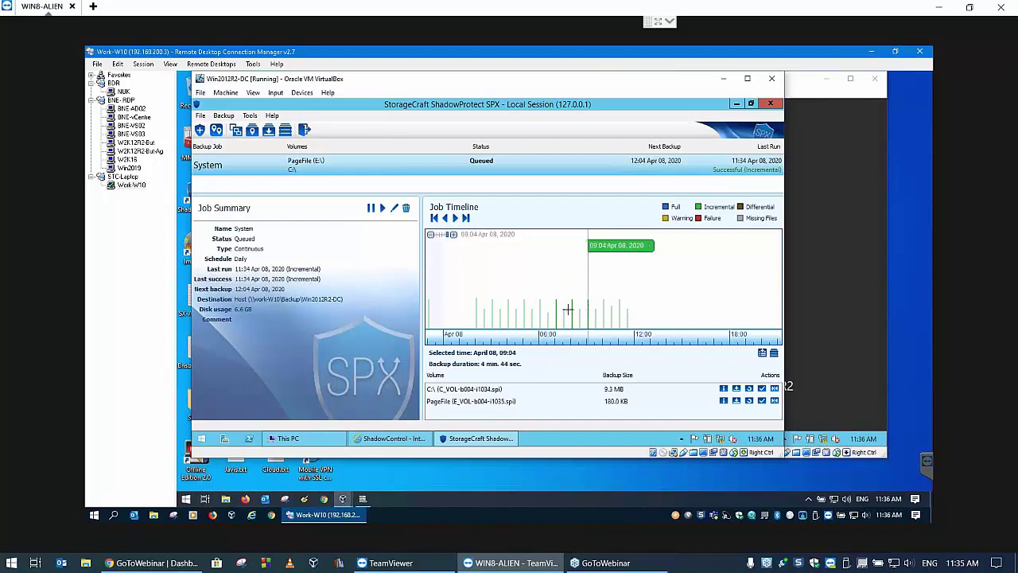
pyautogui.click(627, 312)
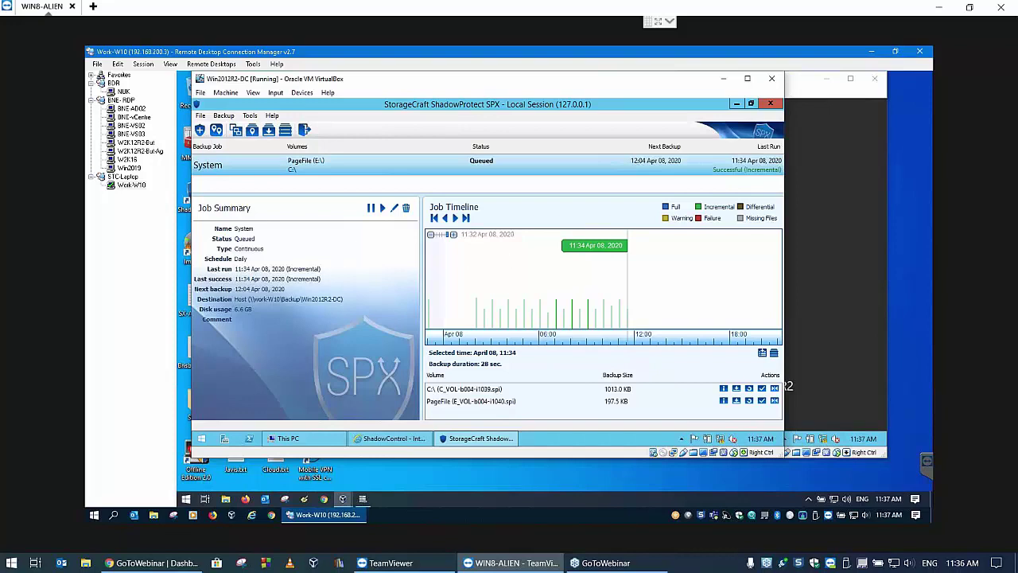
# Review the email and SMS options in ShadowProtect's Notification Settings and cancel without changing them
pyautogui.click(201, 115)
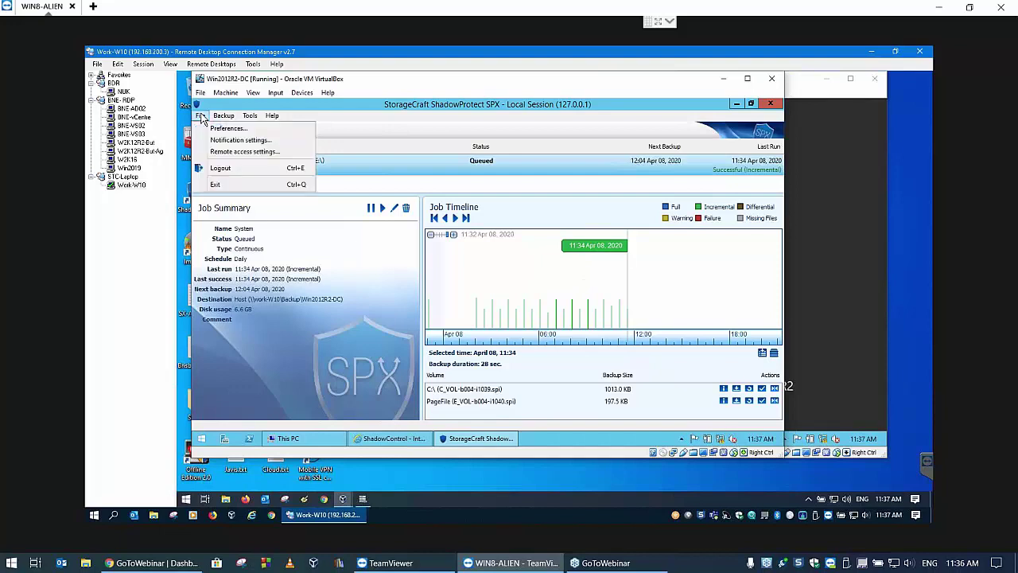
pyautogui.click(241, 140)
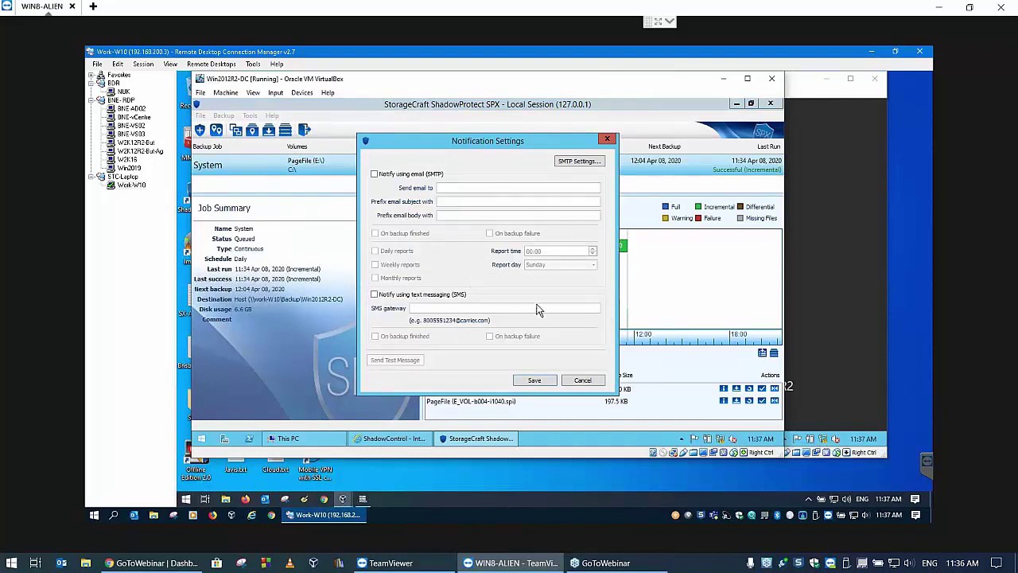
pyautogui.click(582, 381)
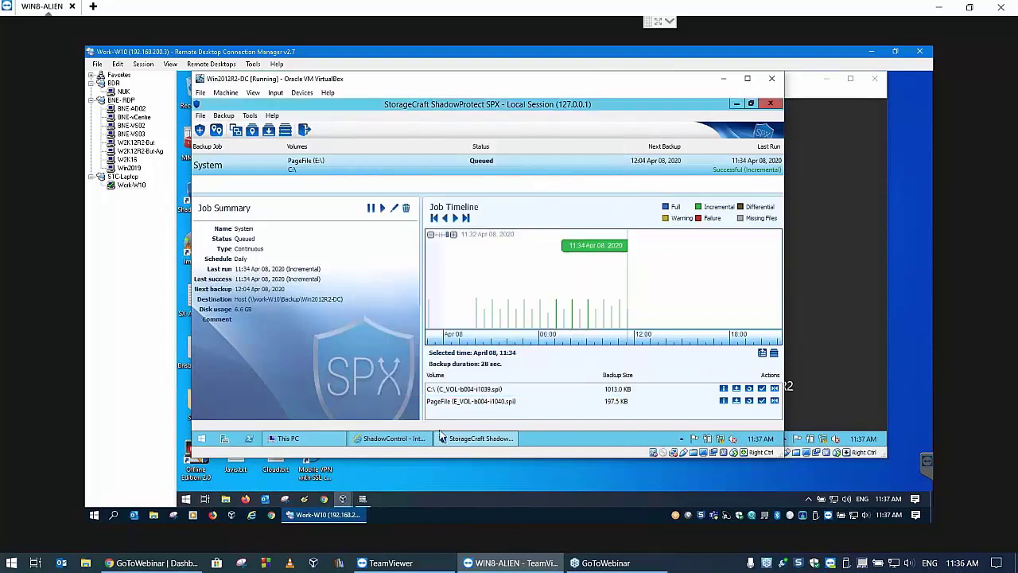
# View the ShadowControl dashboard in the browser and minimize it to return to ShadowProtect SPX
pyautogui.click(393, 441)
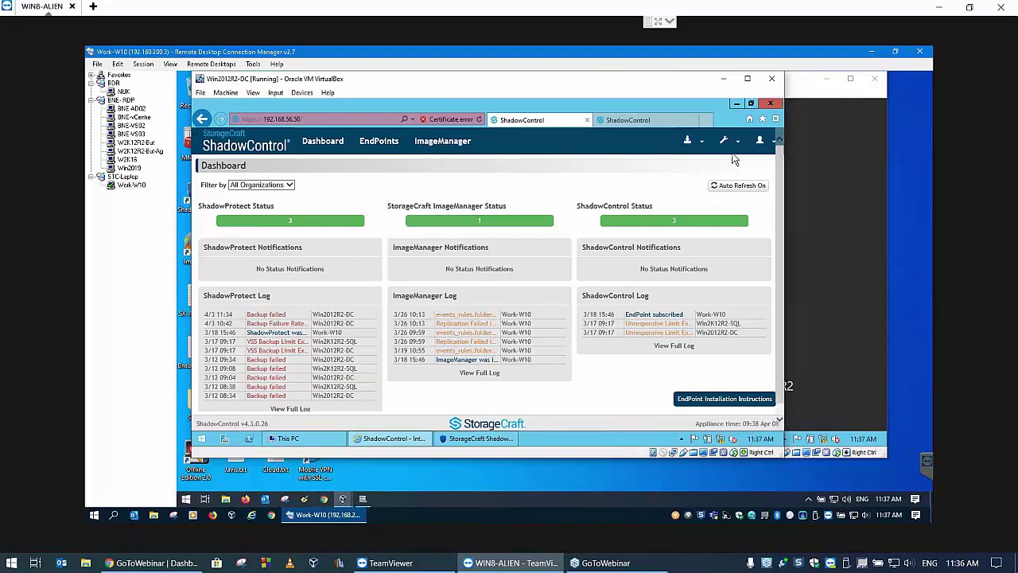
pyautogui.click(738, 107)
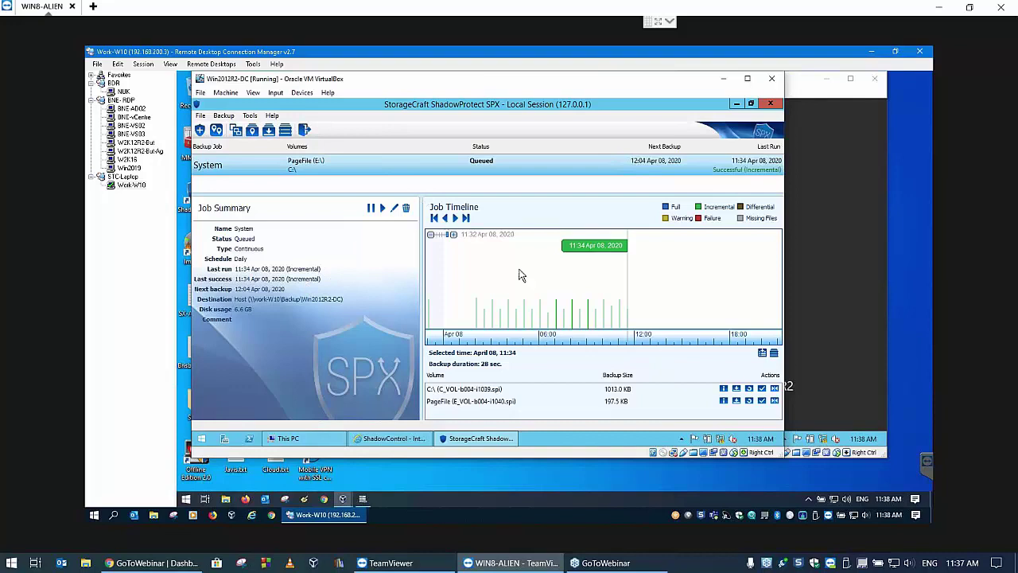
# Select the 08:04 backup on the timeline and open the System backup job for editing
pyautogui.click(572, 312)
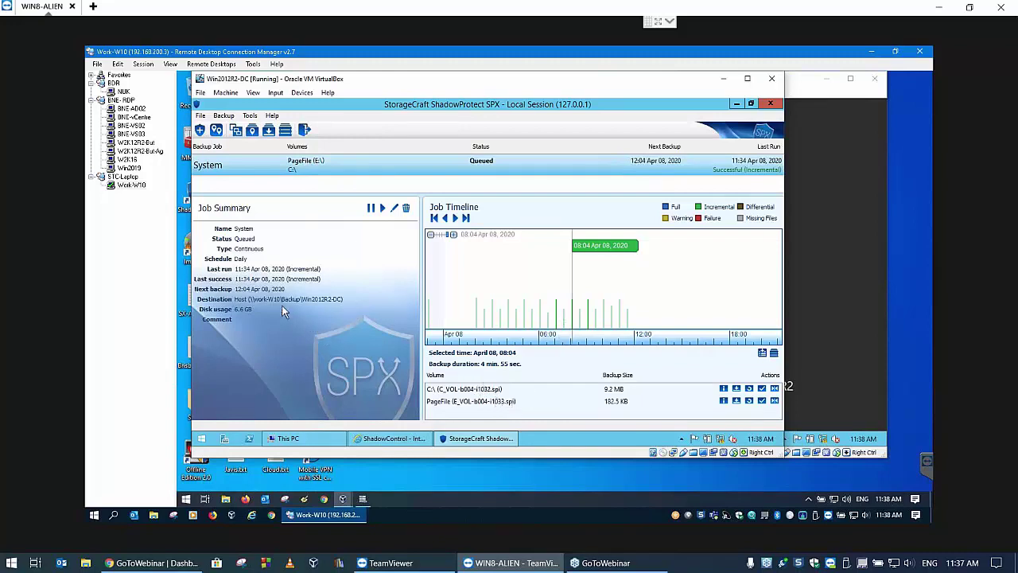
pyautogui.click(394, 209)
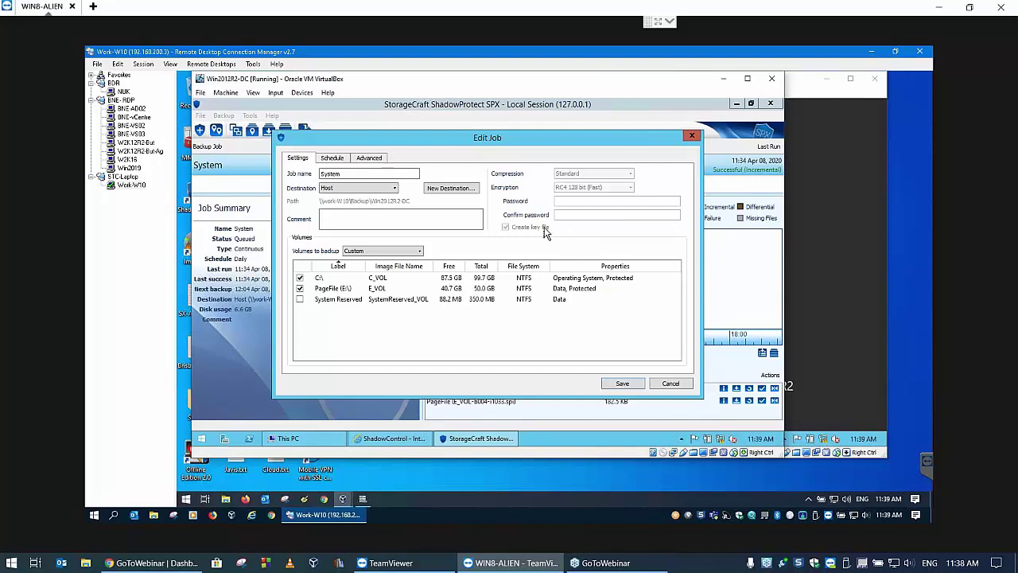
# Browse to the Win2012R2-DC folder inside E:\Backup in the host machine's File Explorer
pyautogui.click(303, 443)
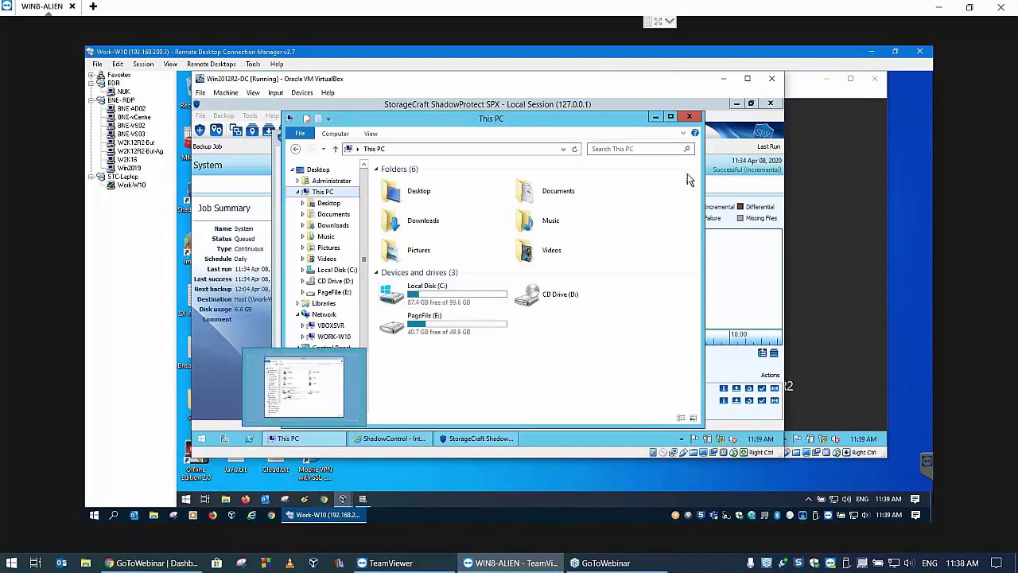
pyautogui.click(656, 117)
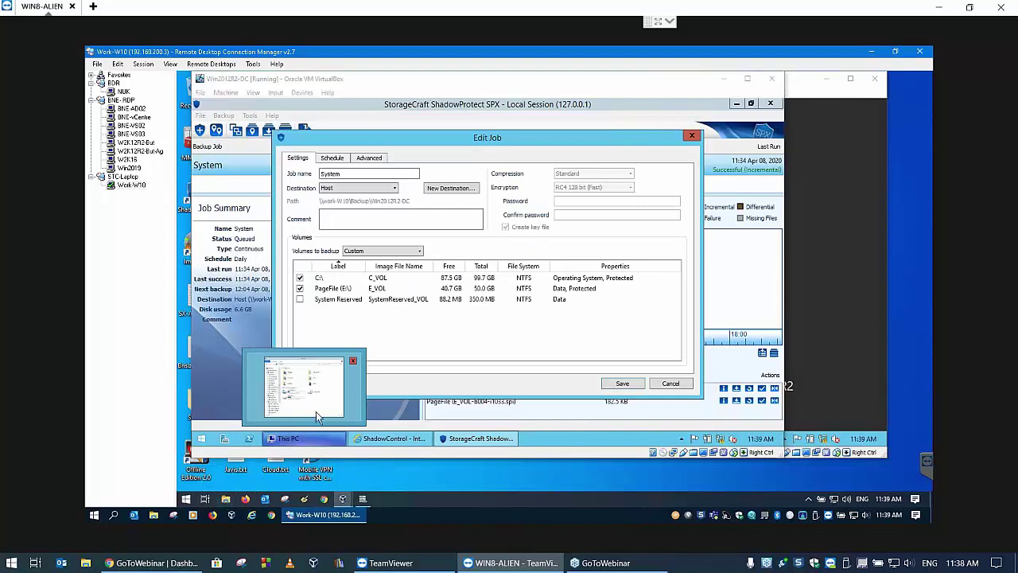
pyautogui.click(225, 498)
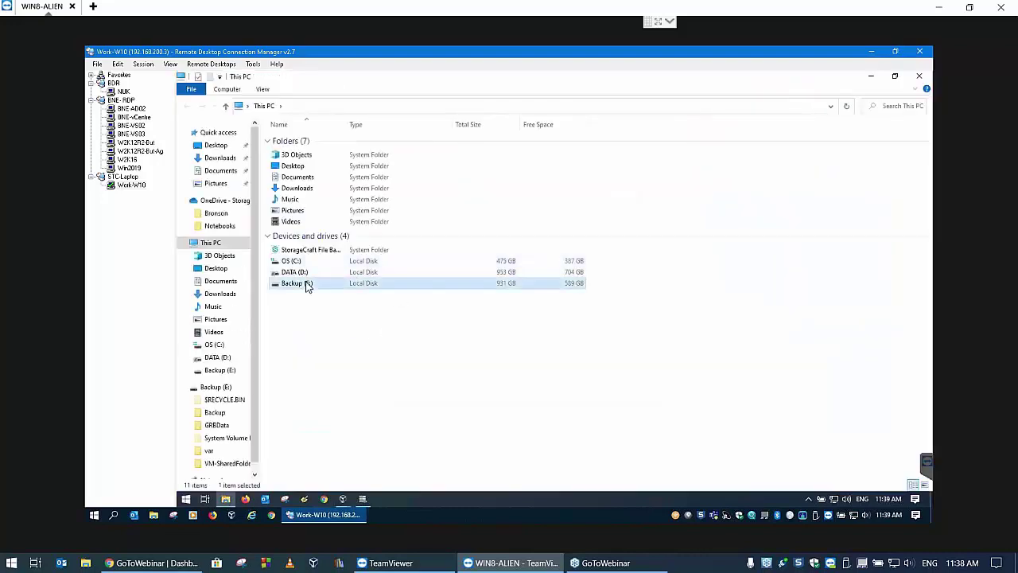
pyautogui.doubleClick(307, 285)
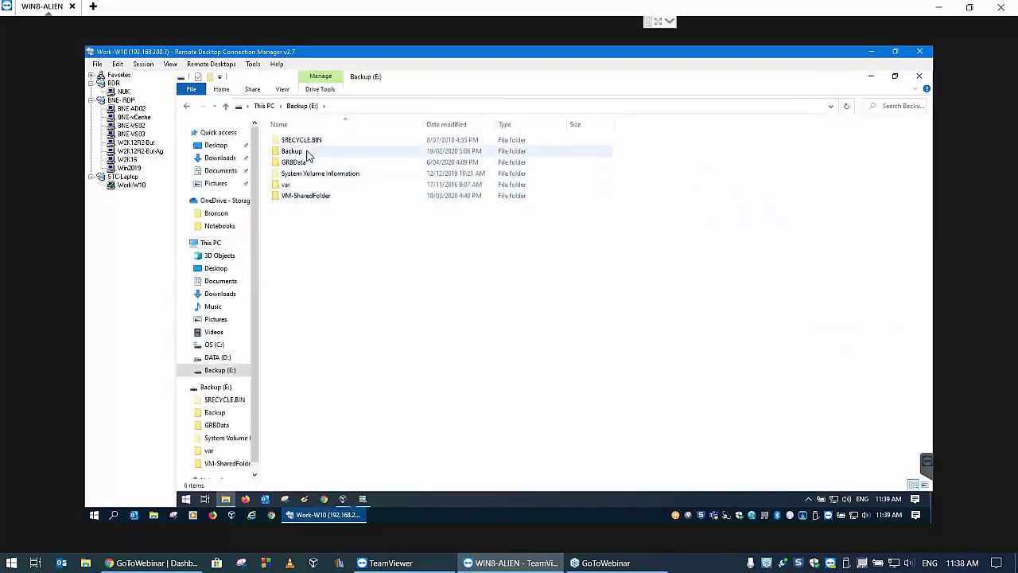
pyautogui.doubleClick(310, 153)
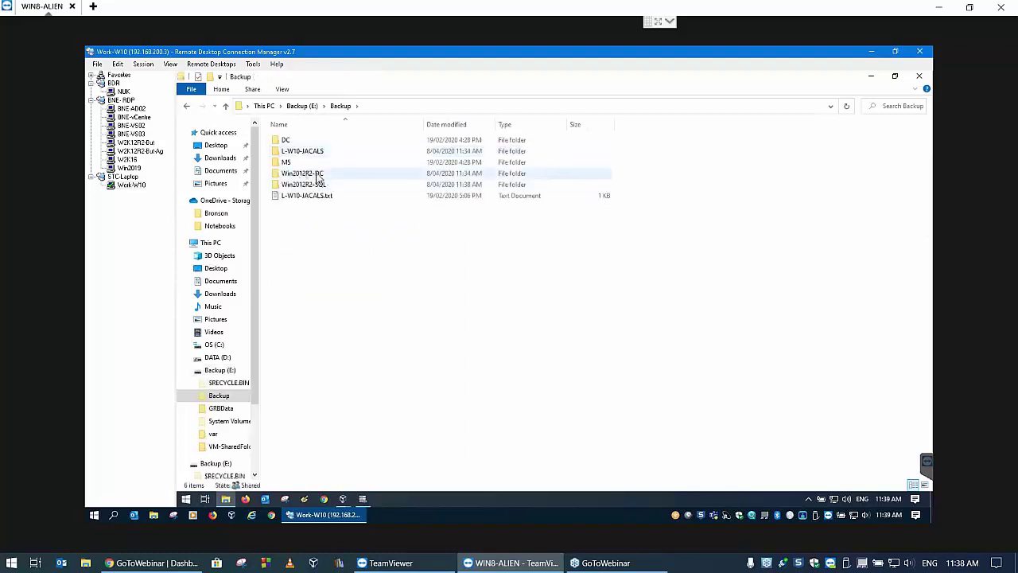
pyautogui.doubleClick(318, 175)
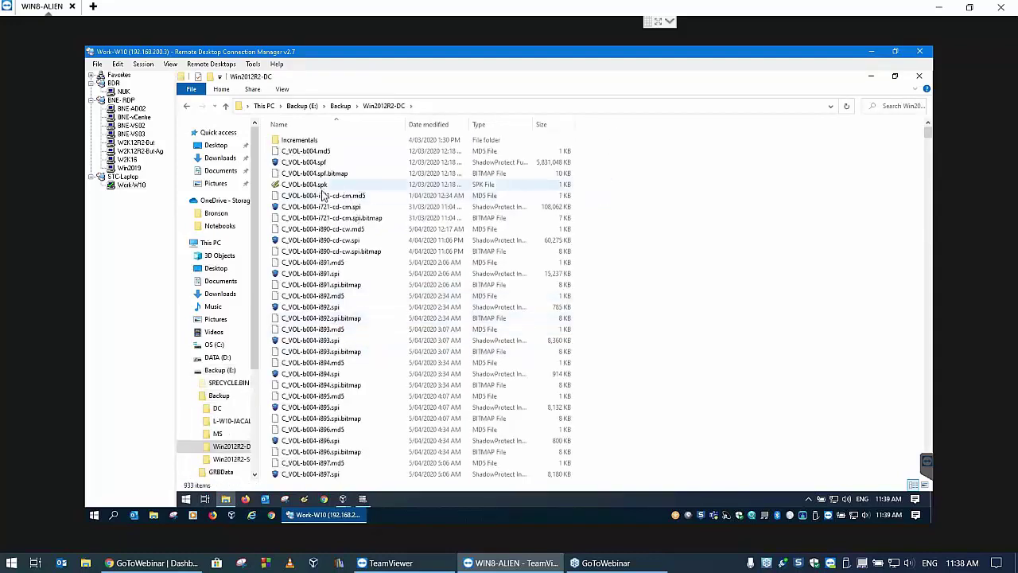
# View the contents of the key file C_VOL-b004.spk in Programmer's Notepad and exit the editor
pyautogui.click(360, 185)
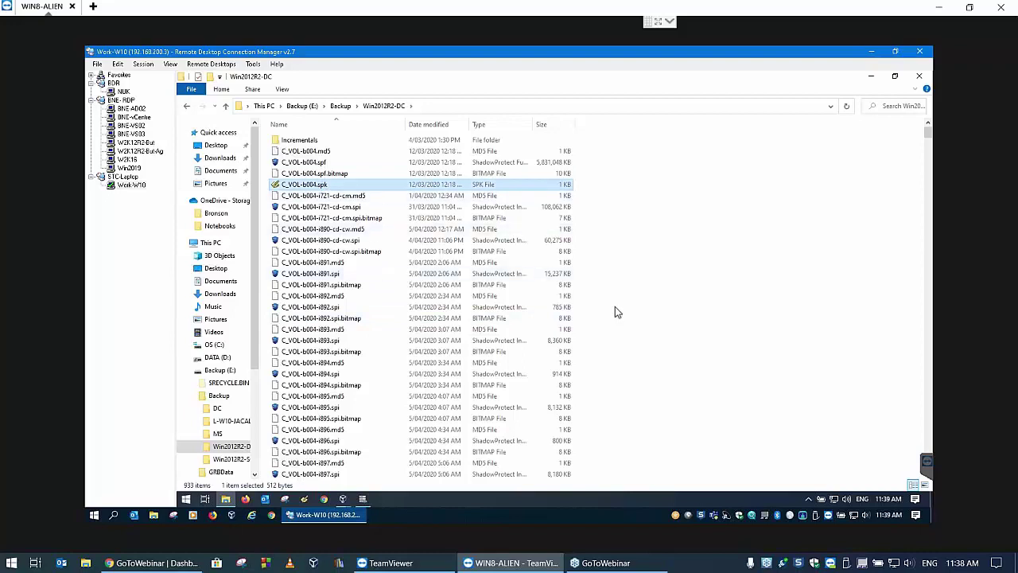
pyautogui.doubleClick(316, 187)
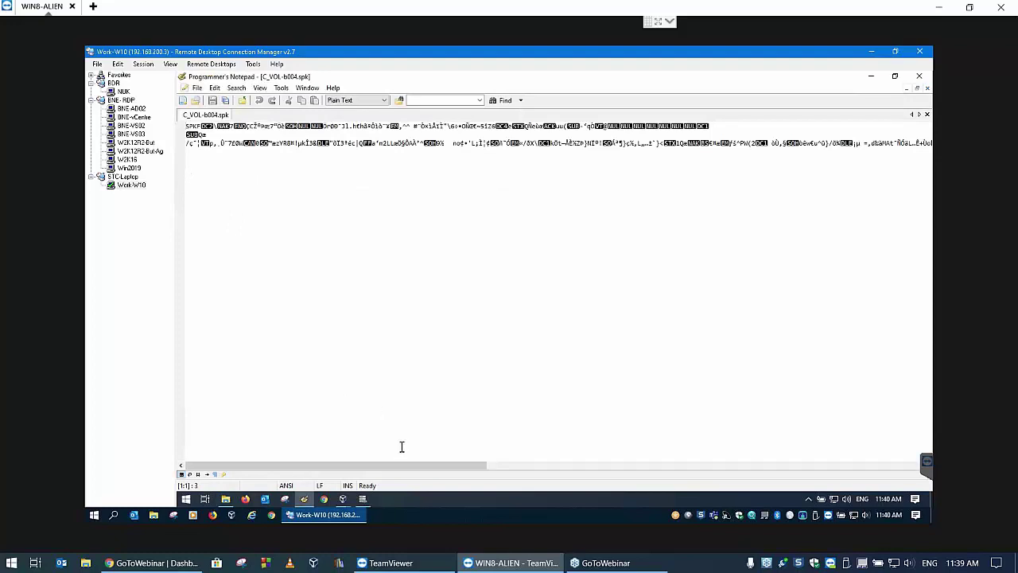
pyautogui.moveTo(411, 464); pyautogui.dragTo(335, 412)
pyautogui.click(197, 88)
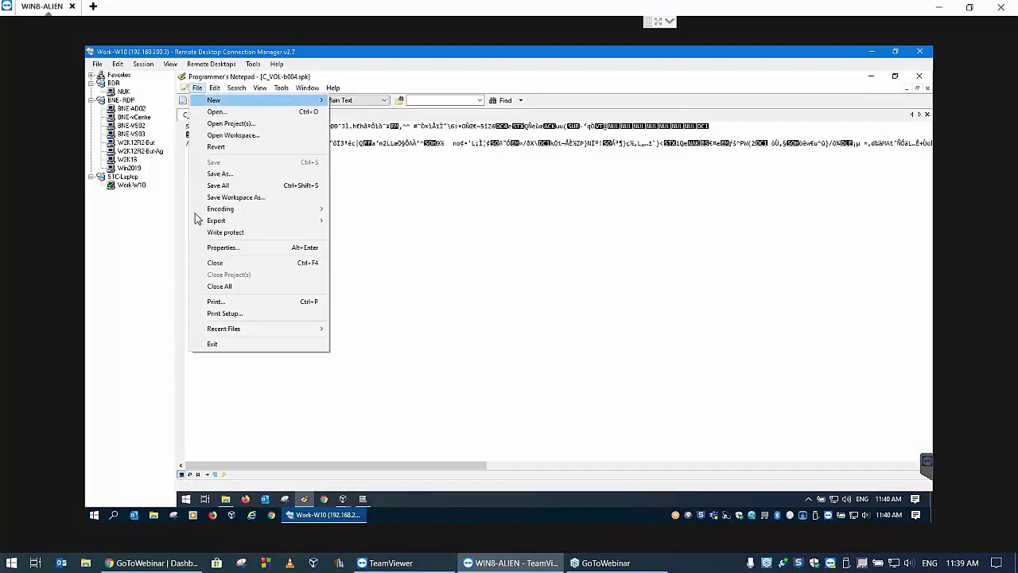
pyautogui.click(223, 344)
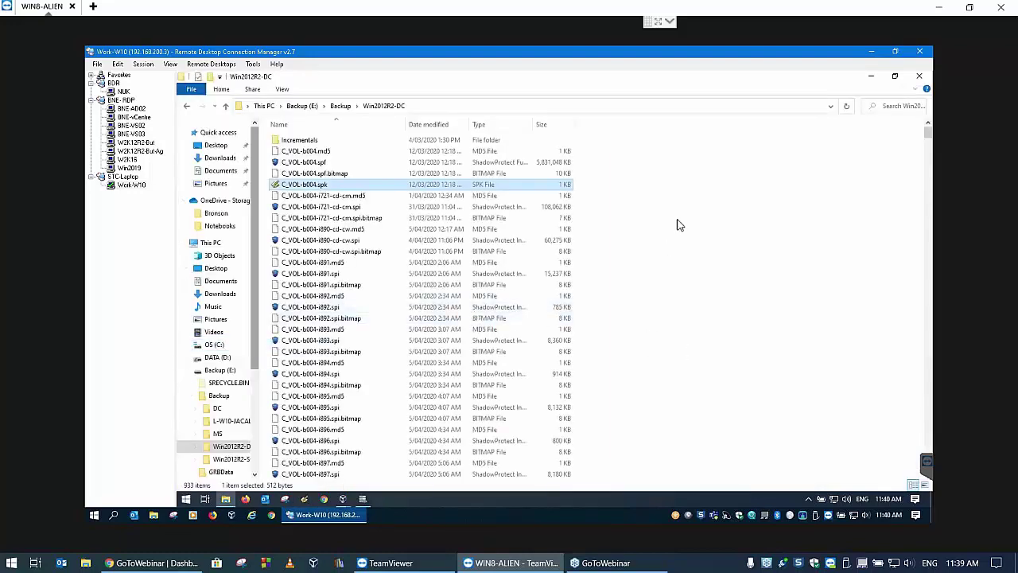
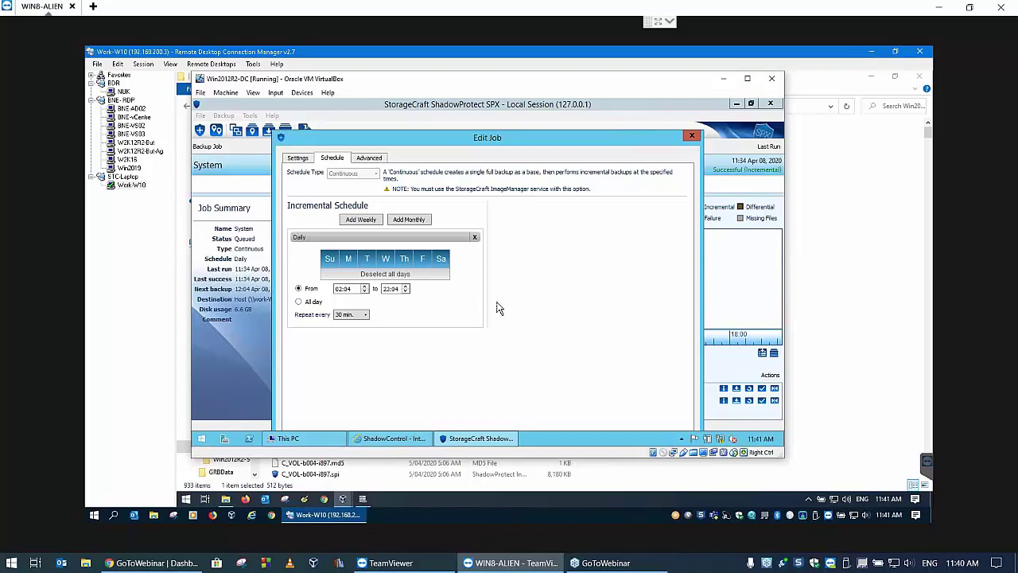
# Review the repeat interval choices of the daily incremental schedule and select 30 min
pyautogui.click(365, 316)
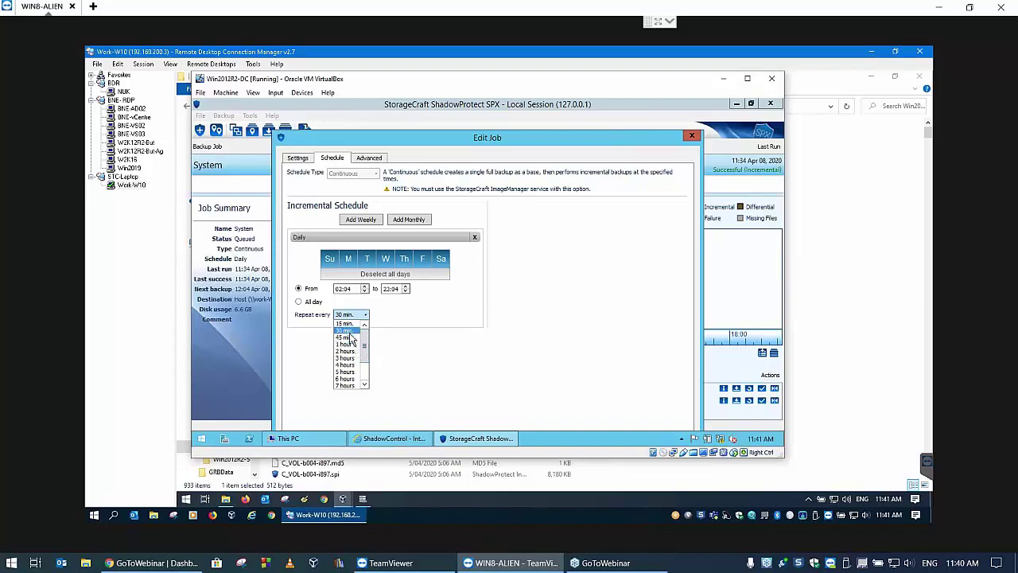
pyautogui.click(349, 331)
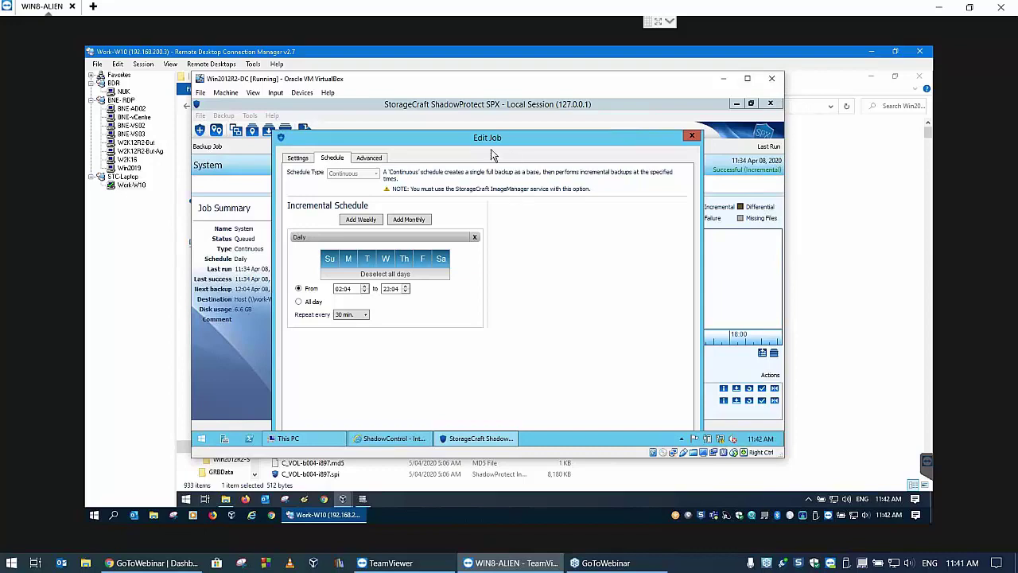
# Show the Win2012R2-SQL virtual machine and return to the Win2012R2-DC virtual machine
pyautogui.moveTo(390, 439)
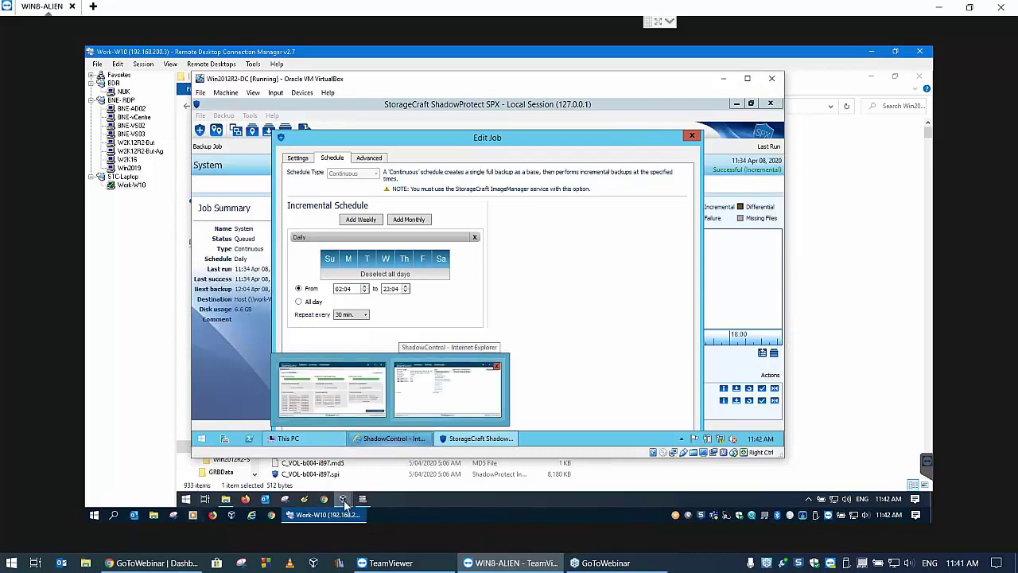
pyautogui.moveTo(343, 499)
pyautogui.click(524, 456)
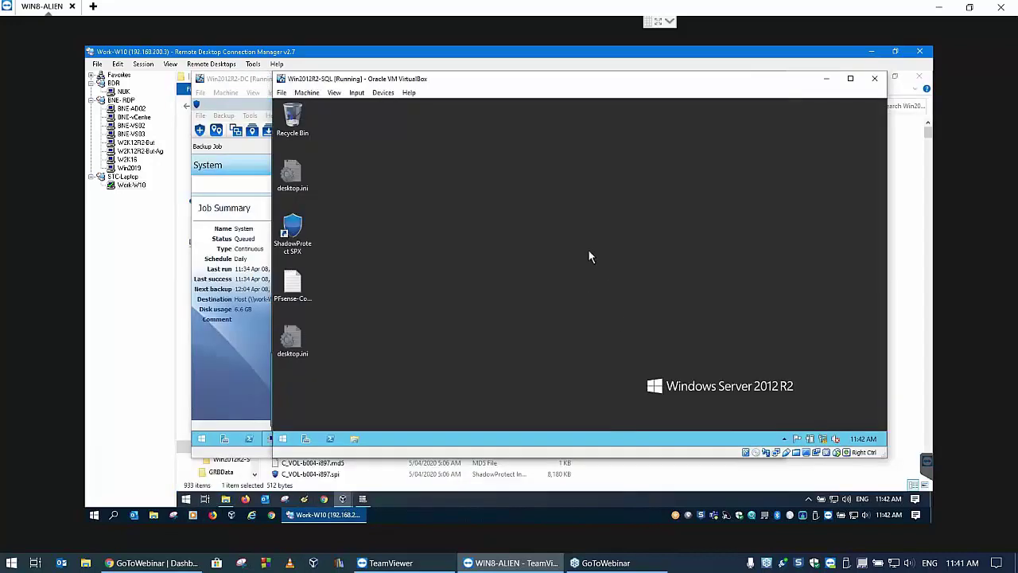
pyautogui.click(249, 80)
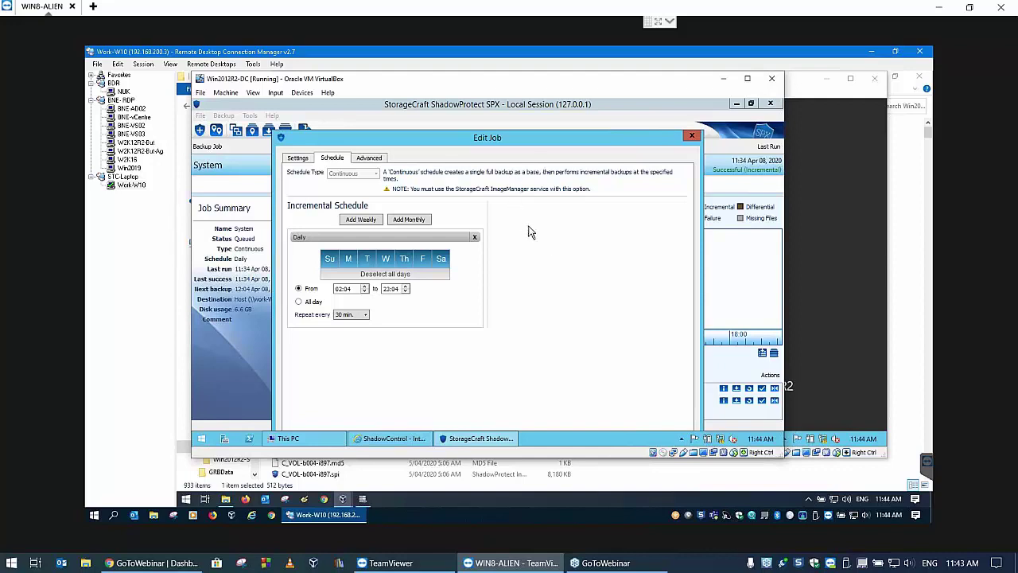
# Show the System job's advanced options and move the Edit Job dialog up to reveal more of them
pyautogui.click(329, 258)
pyautogui.click(370, 159)
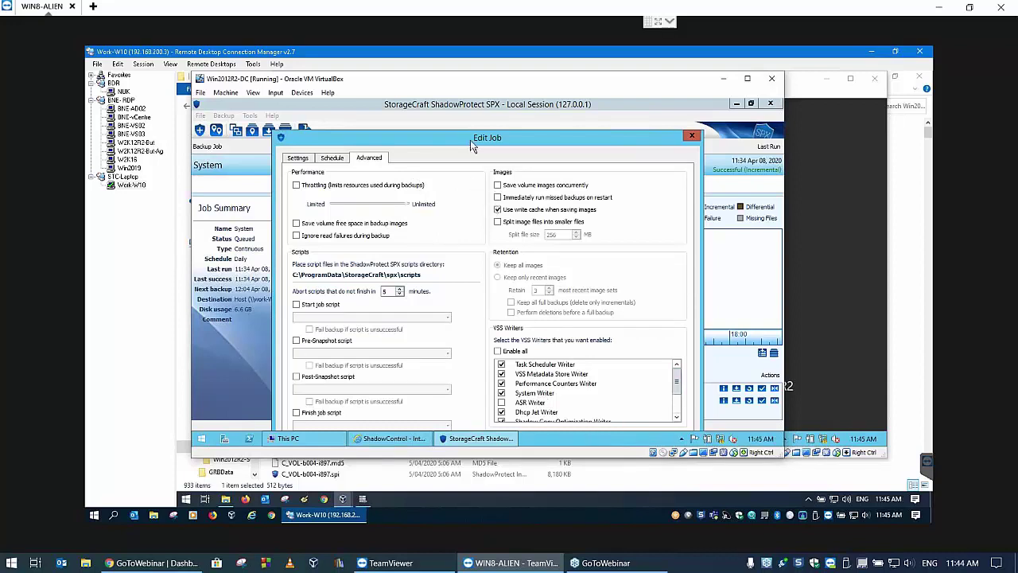
pyautogui.moveTo(470, 138); pyautogui.dragTo(470, 121)
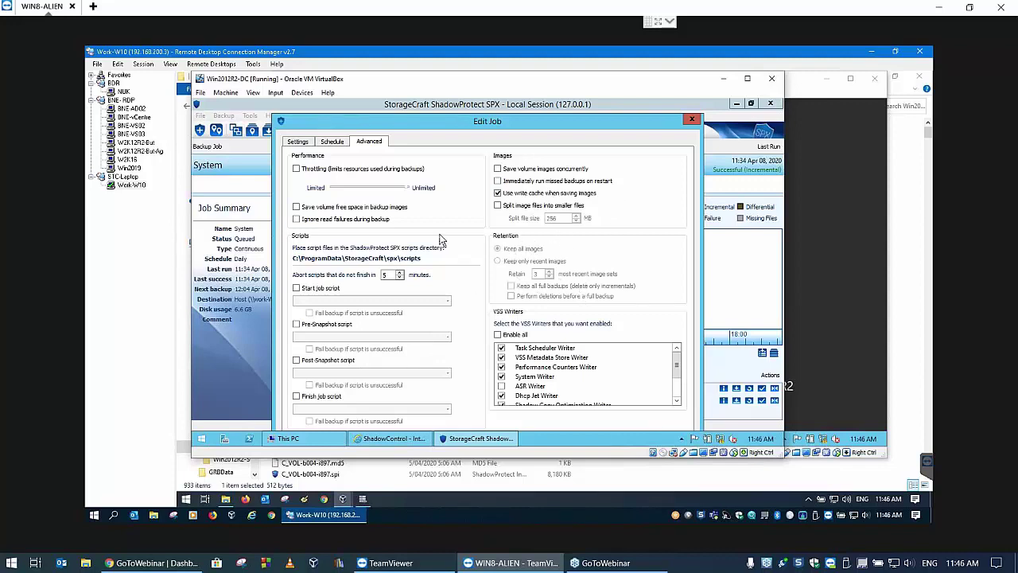
# Review the System job's general settings and schedule once more and close the job editor
pyautogui.click(305, 143)
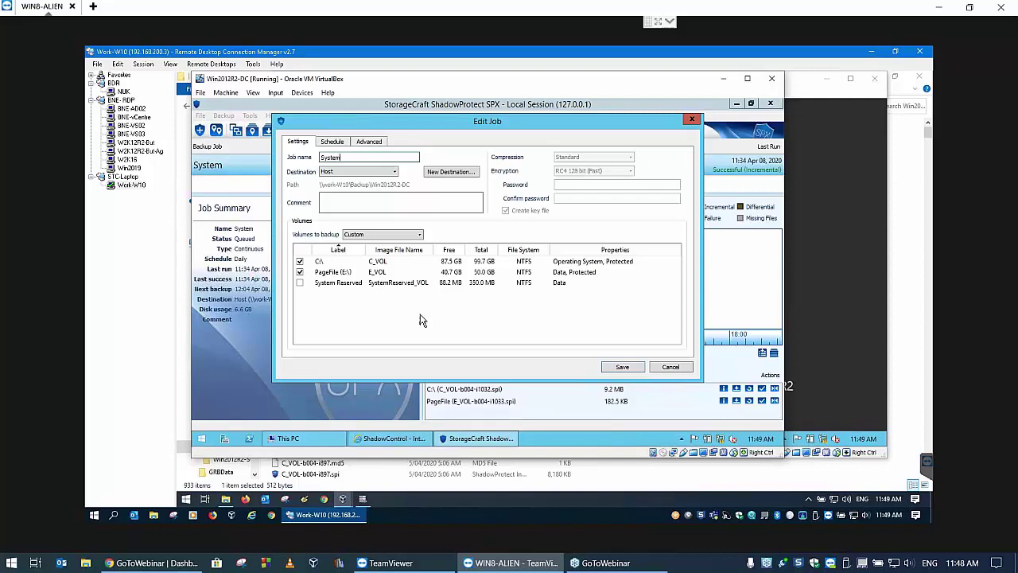
pyautogui.click(333, 141)
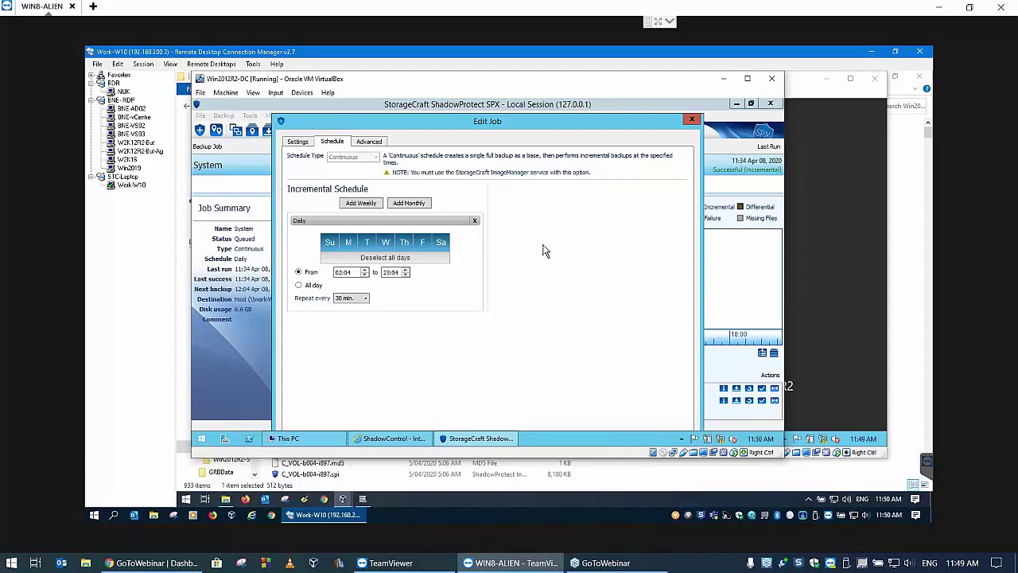
pyautogui.click(296, 141)
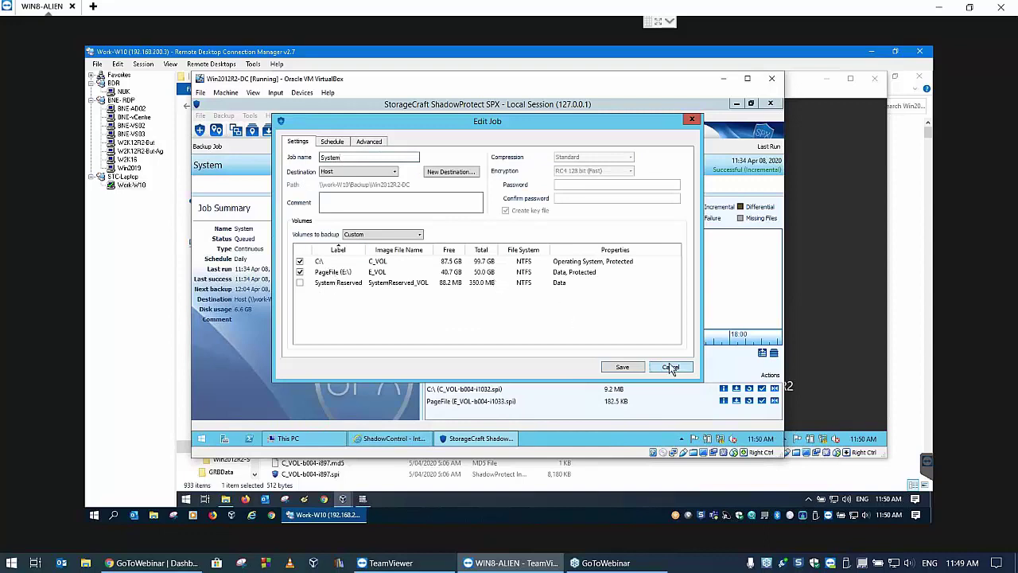
pyautogui.click(620, 366)
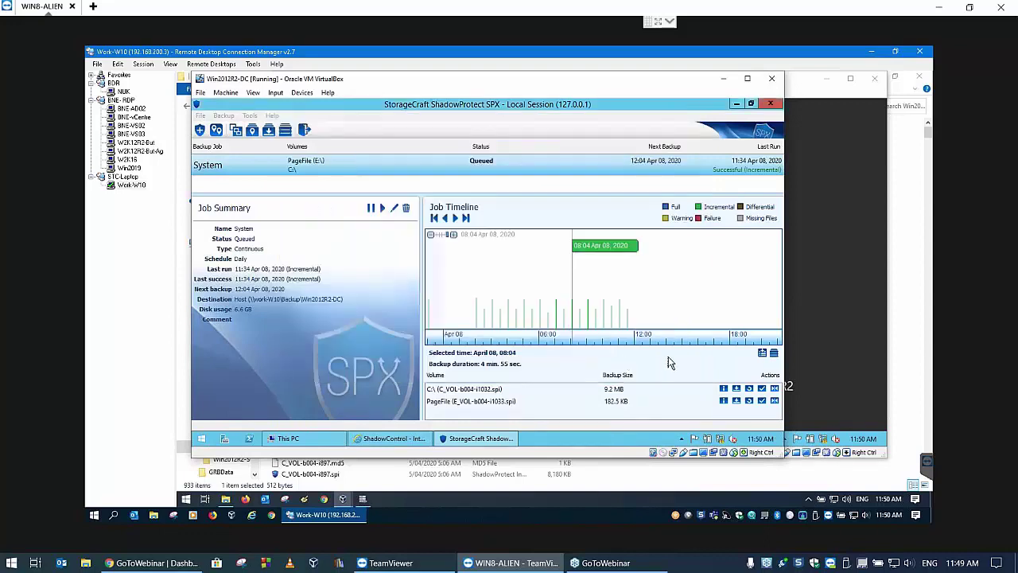
# View the contents of the AD folder on the PageFile (E:) drive and close File Explorer
pyautogui.click(313, 431)
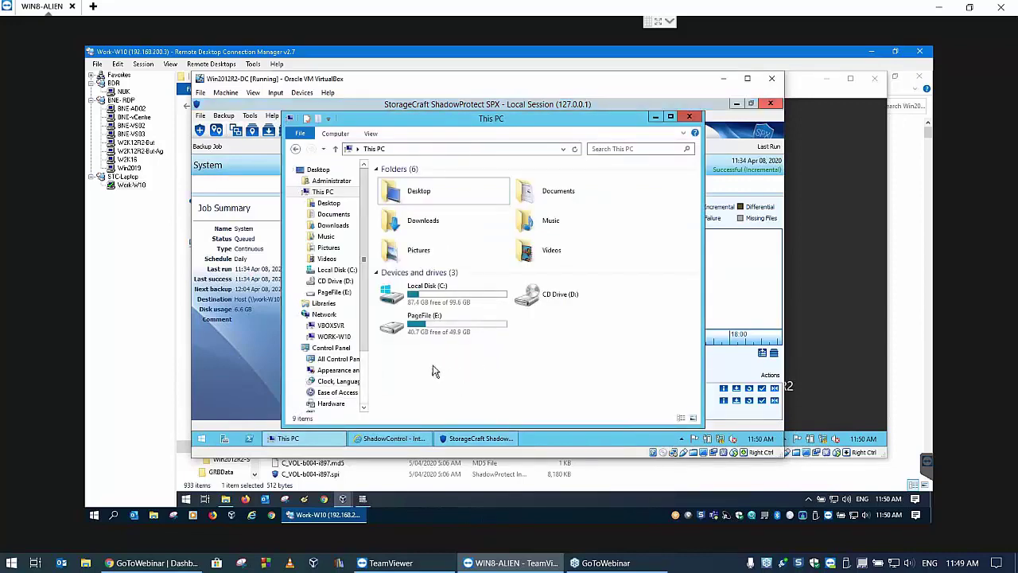
pyautogui.doubleClick(425, 336)
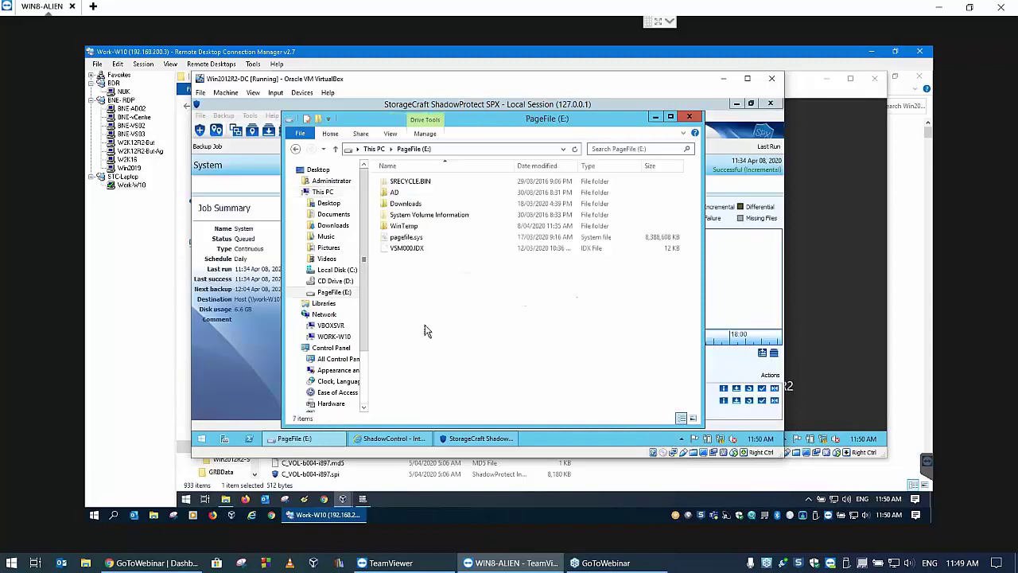
pyautogui.click(398, 194)
pyautogui.press('Return')
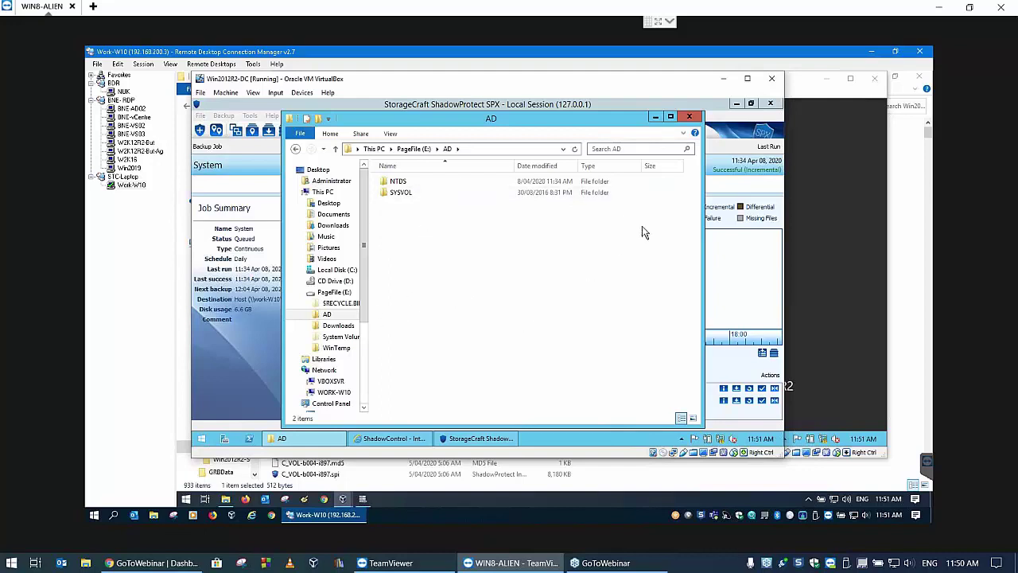
pyautogui.click(689, 119)
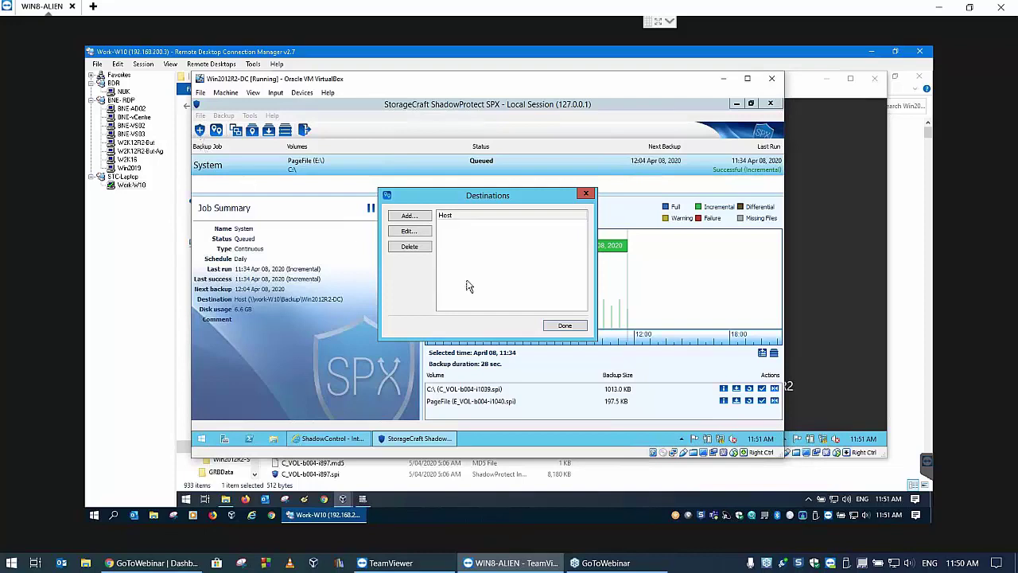
# Close the backup Destinations list, and exit and relaunch ShadowProtect SPX
pyautogui.click(564, 327)
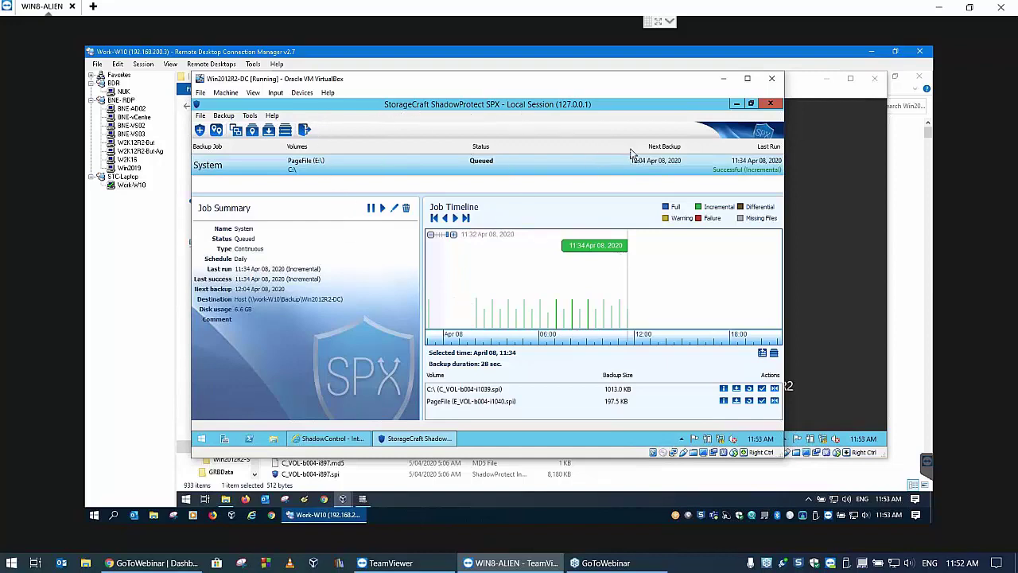
pyautogui.click(770, 105)
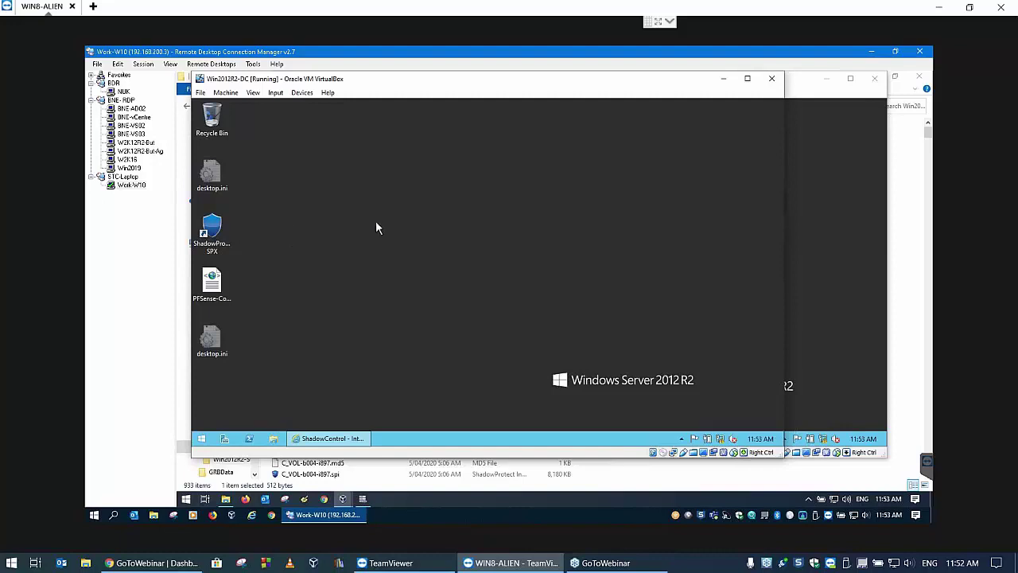
pyautogui.doubleClick(213, 230)
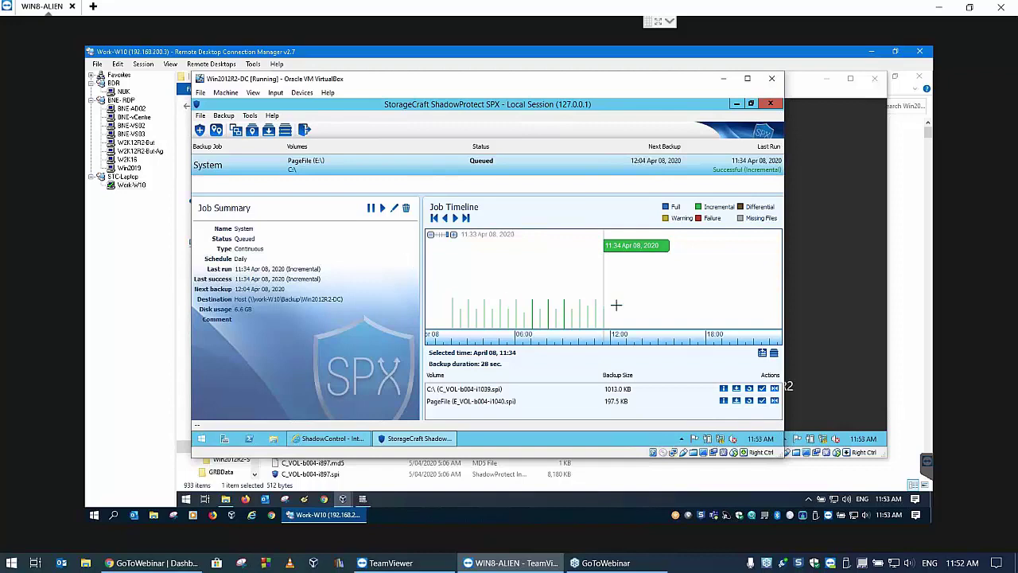
# Launch Task Manager in the virtual machine and locate SPXService in its list of services
pyautogui.rightClick(539, 442)
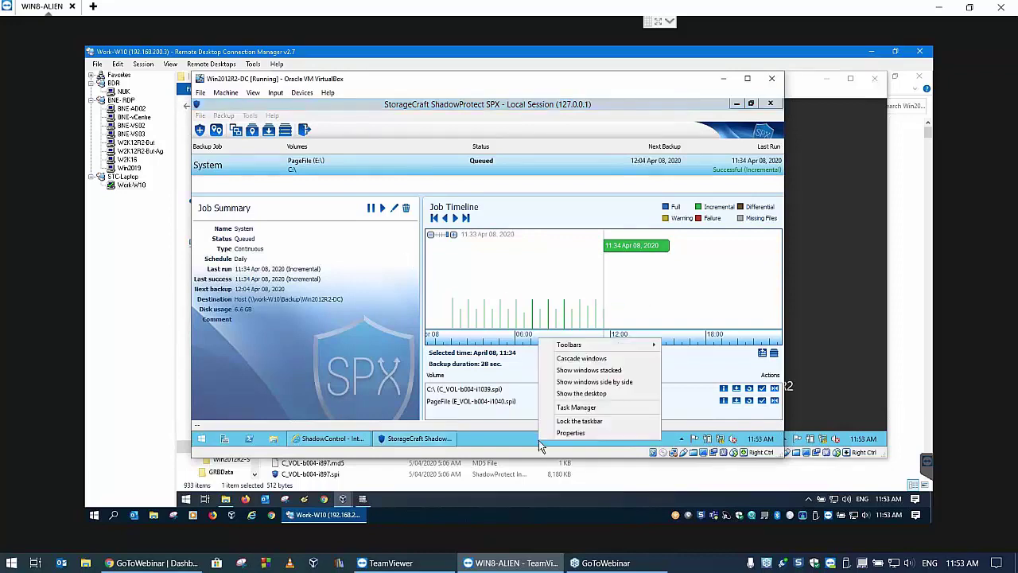
pyautogui.click(574, 407)
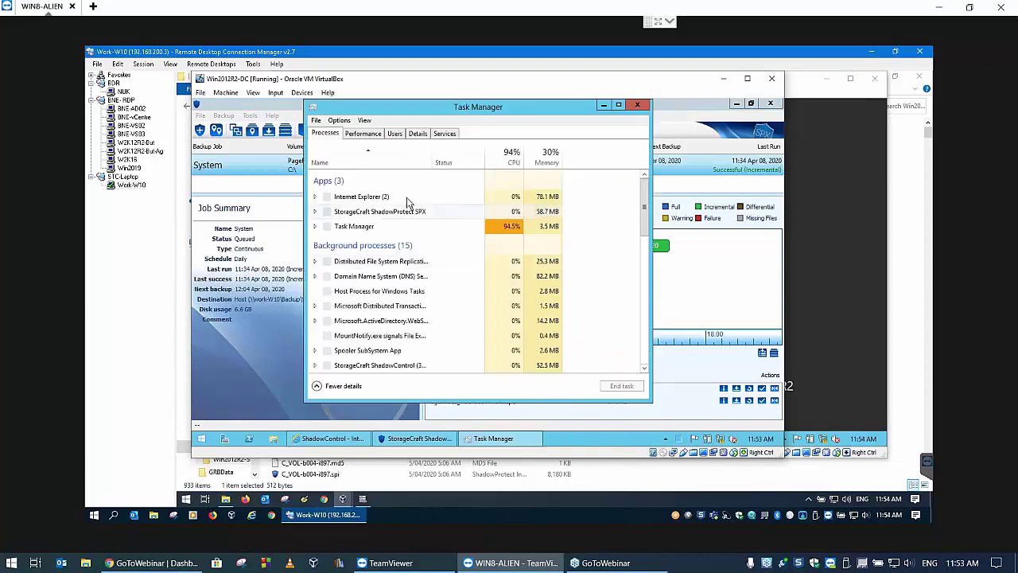
pyautogui.click(447, 135)
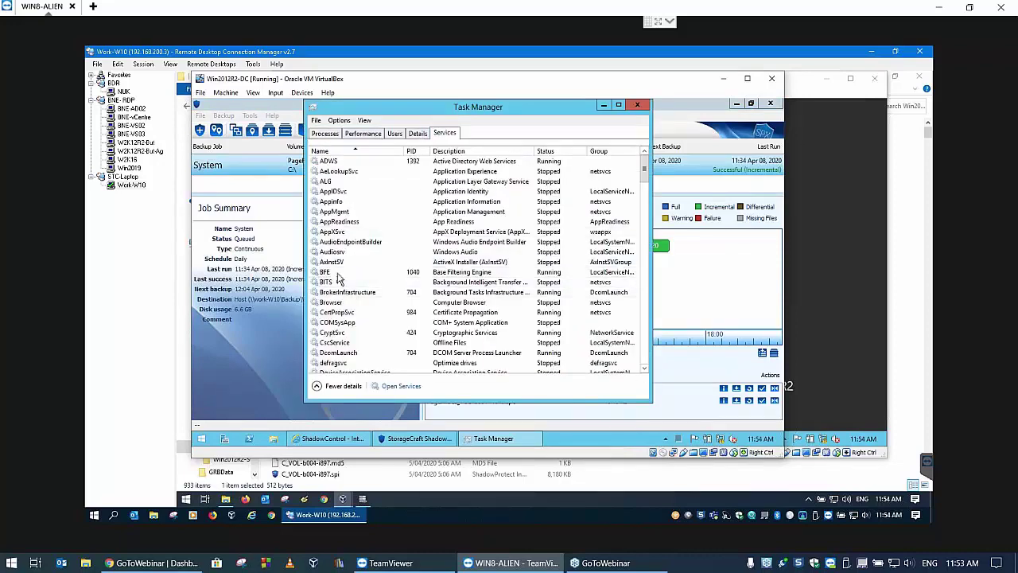
pyautogui.scroll(-5, 348, 294)
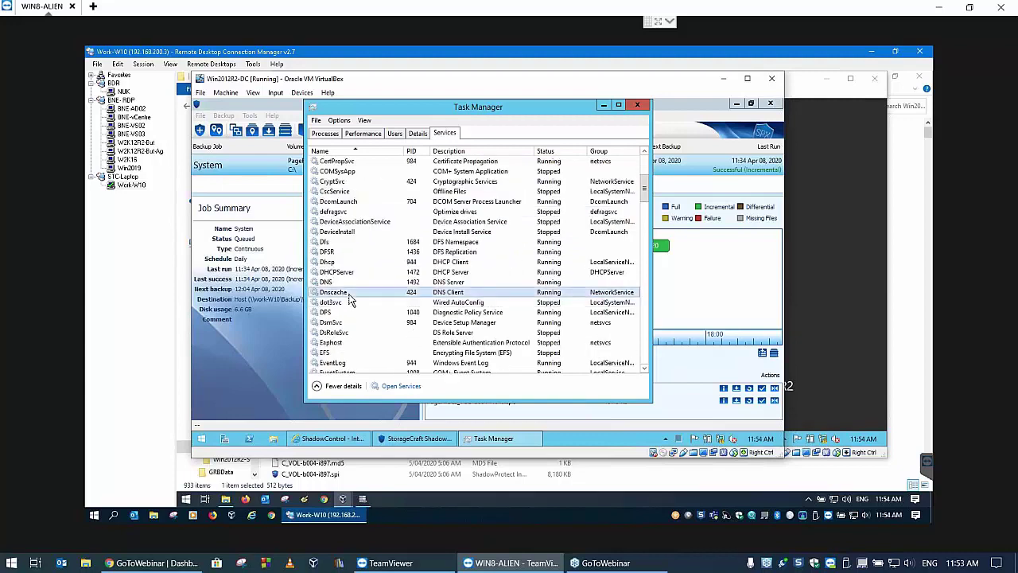
pyautogui.scroll(-20, 349, 298)
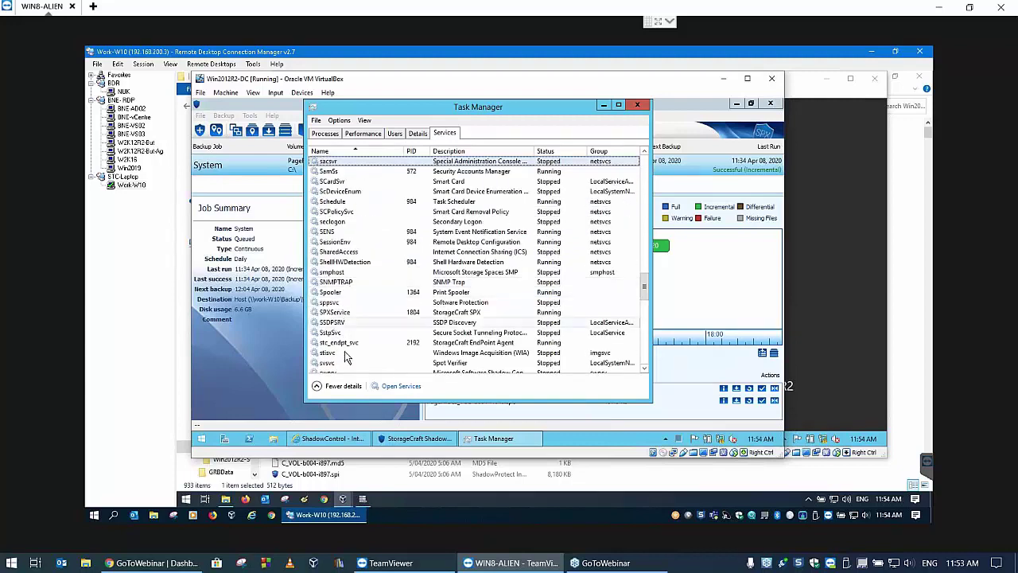
pyautogui.click(360, 314)
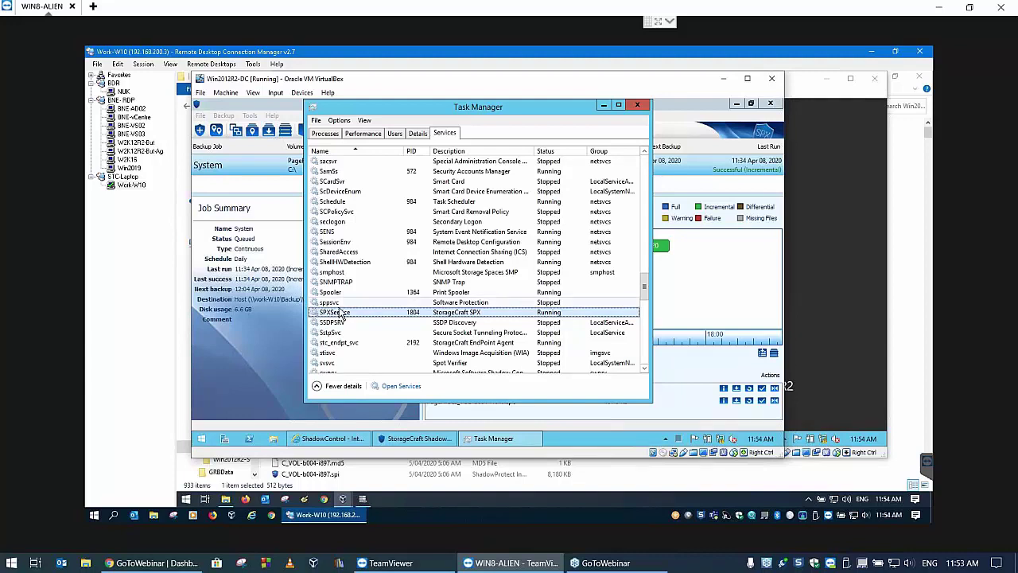
# Find the VSNAPVSS service, go back to SPXService, and close Task Manager
pyautogui.write('vs')
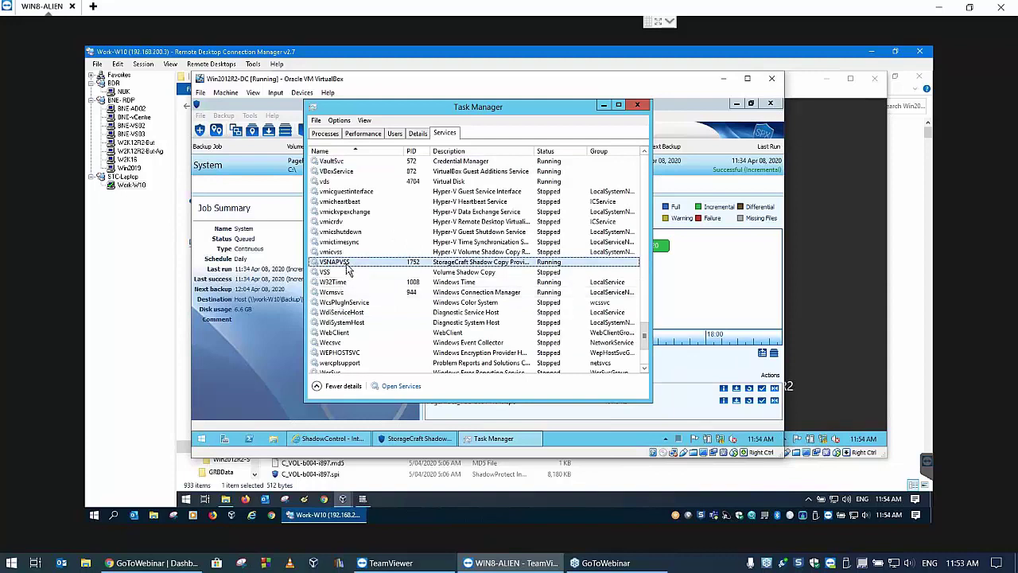
pyautogui.scroll(1, 347, 270)
pyautogui.scroll(7, 347, 271)
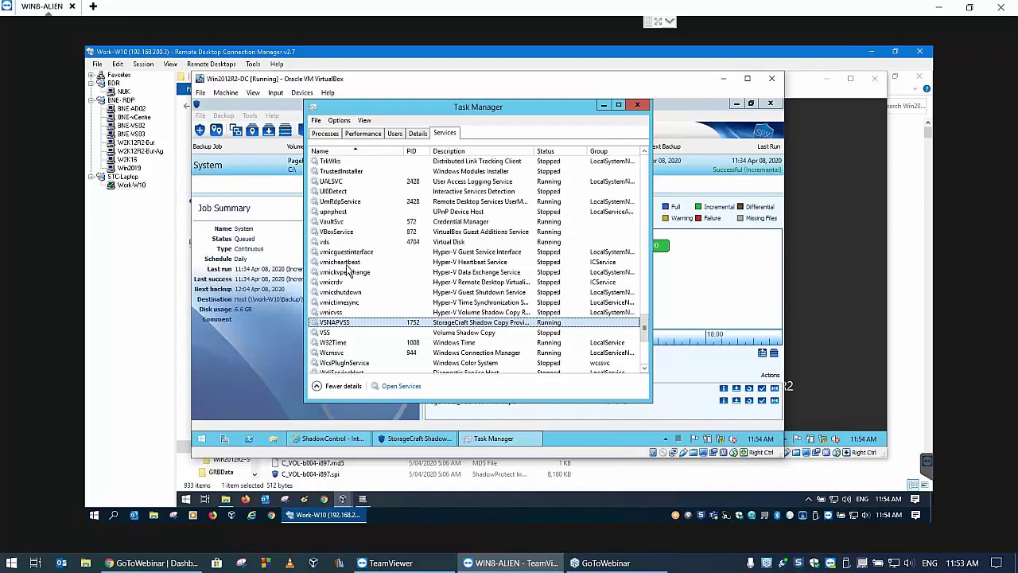
pyautogui.scroll(1, 347, 271)
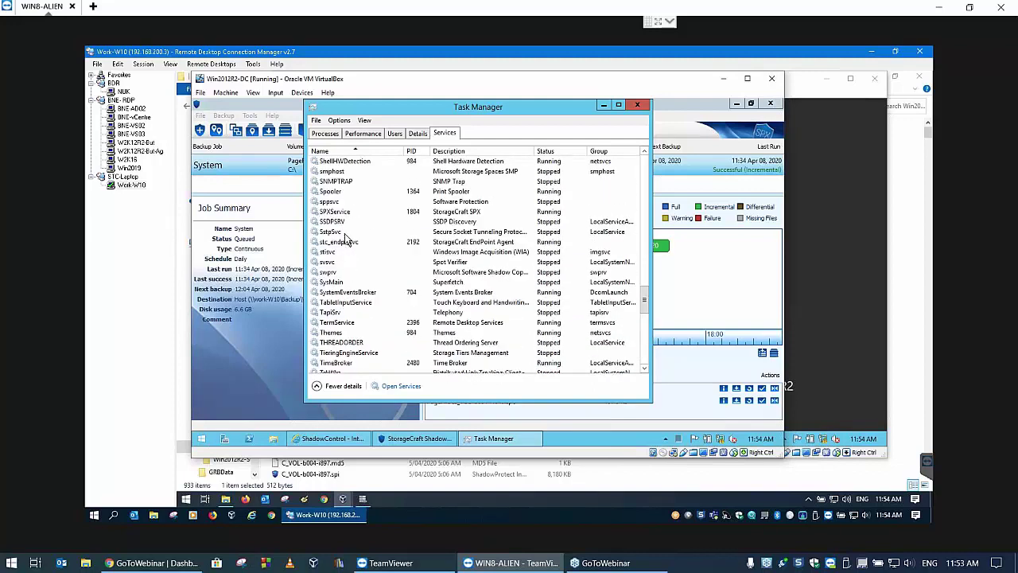
pyautogui.click(344, 211)
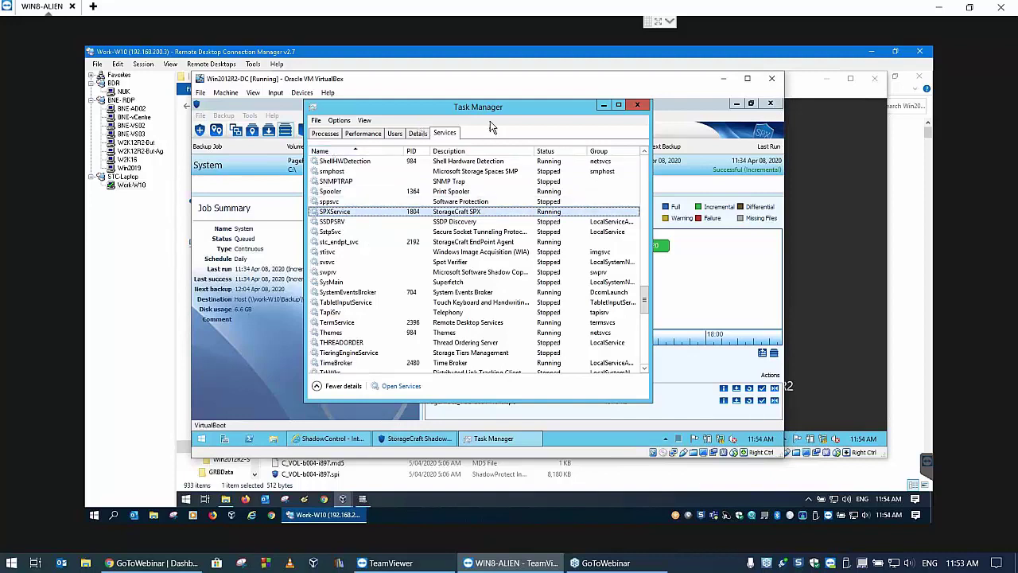
pyautogui.click(638, 106)
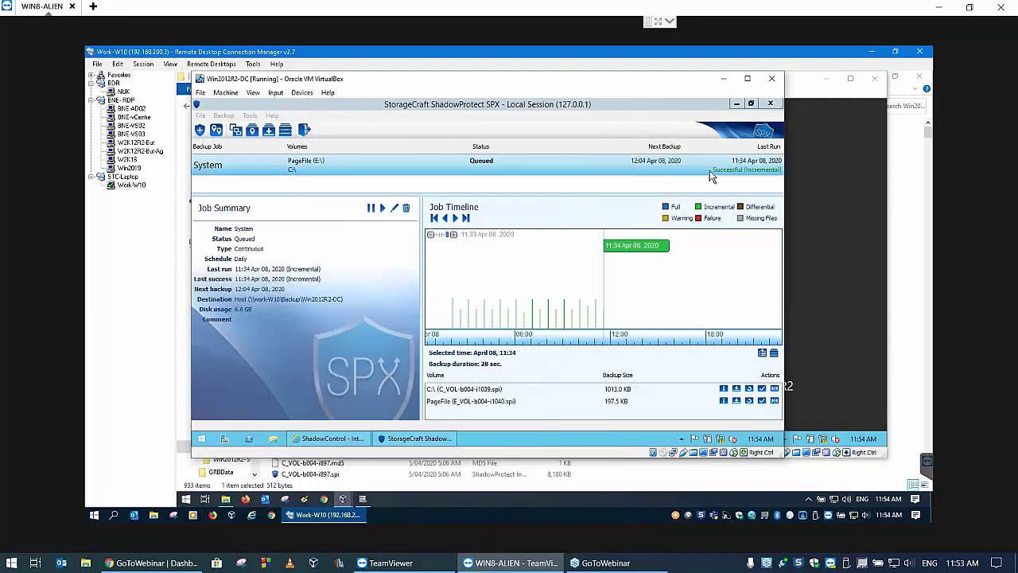
# Close ShadowProtect SPX and browse to the C:\Program Files\StorageCraft folder in the virtual machine
pyautogui.click(620, 109)
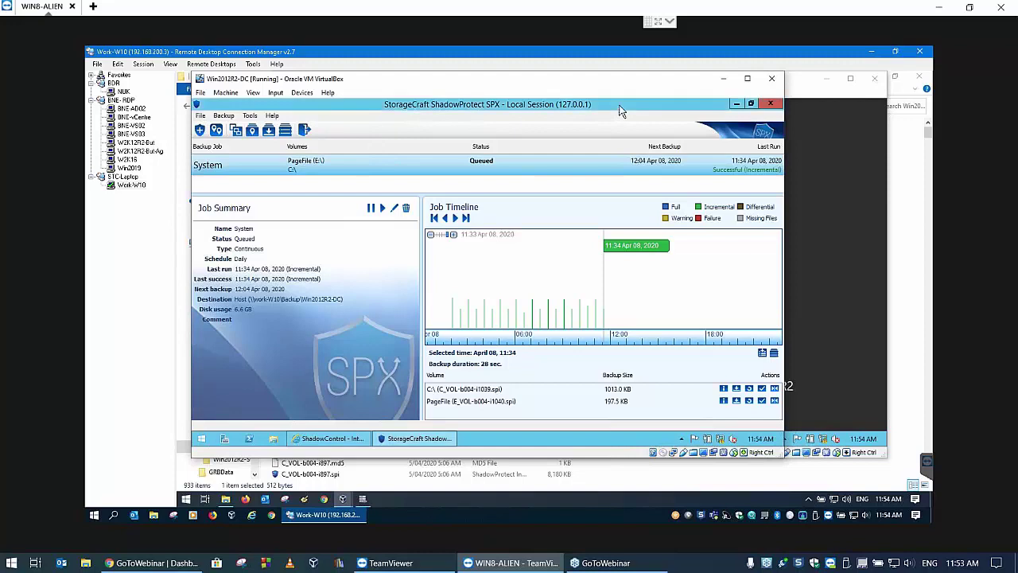
pyautogui.click(772, 105)
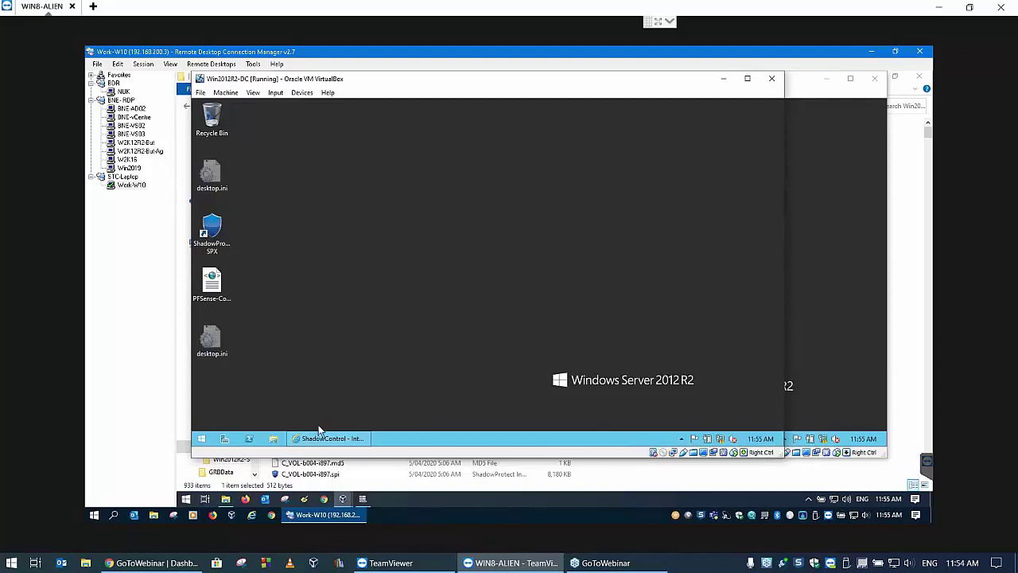
pyautogui.press('super+e')
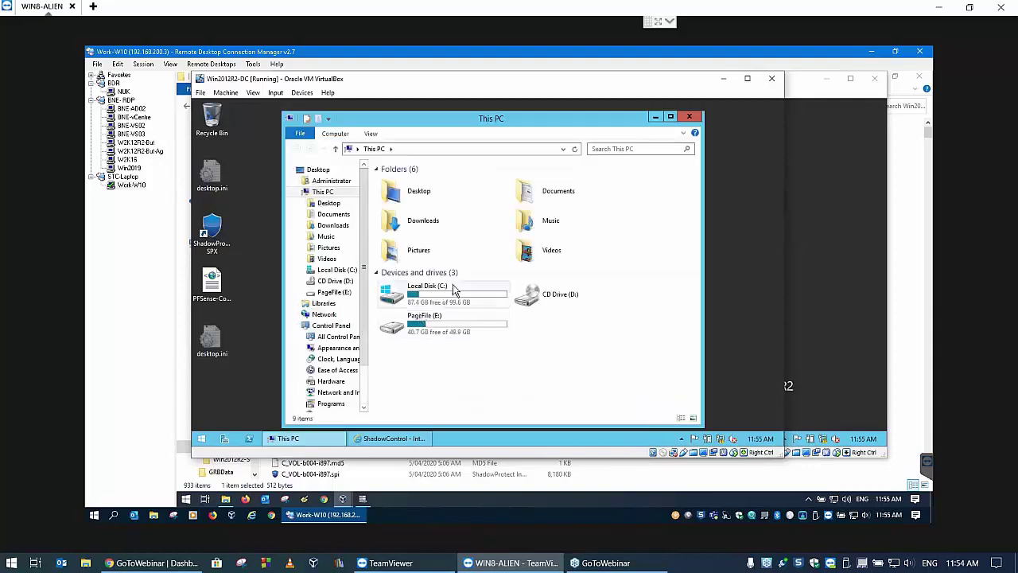
pyautogui.doubleClick(423, 300)
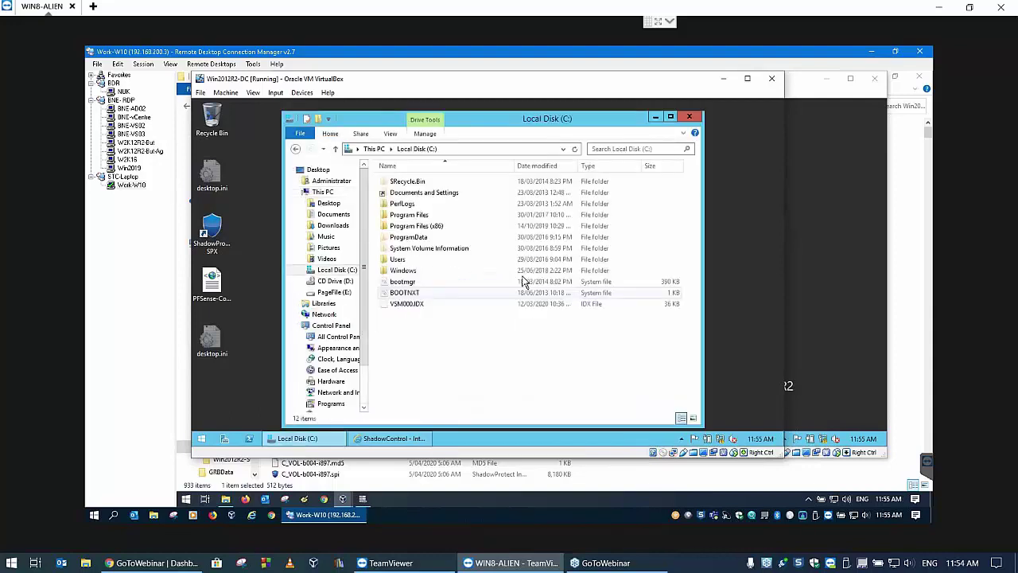
pyautogui.doubleClick(410, 215)
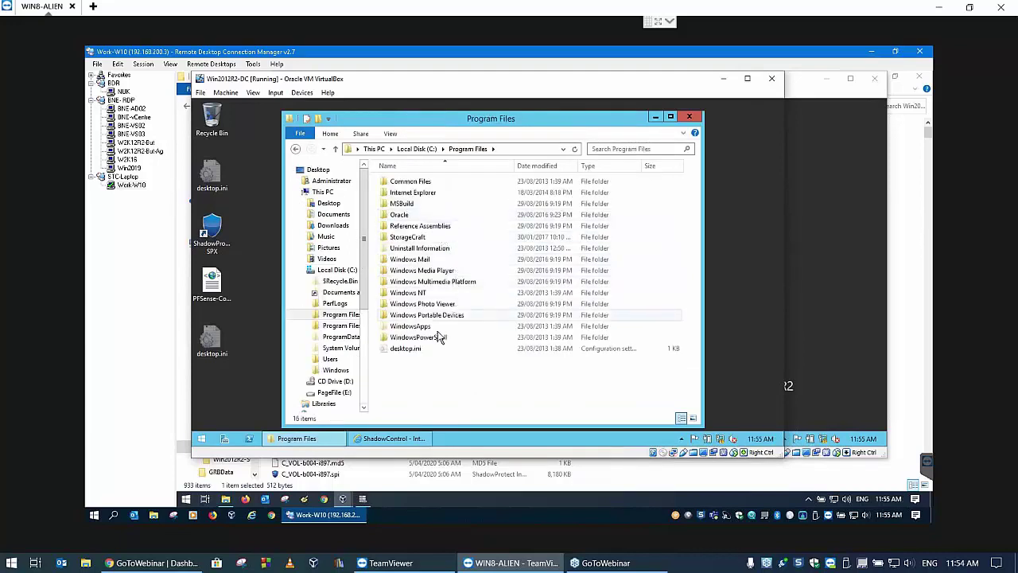
pyautogui.doubleClick(402, 237)
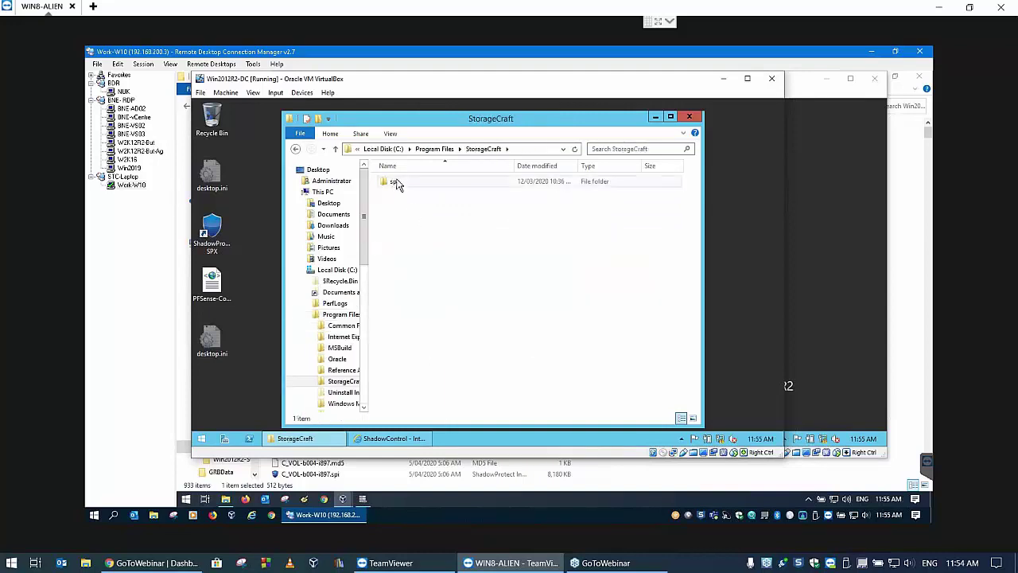
# Examine the spx folder's security permissions for Users, Administrators and SYSTEM, and close its properties and File Explorer
pyautogui.rightClick(397, 182)
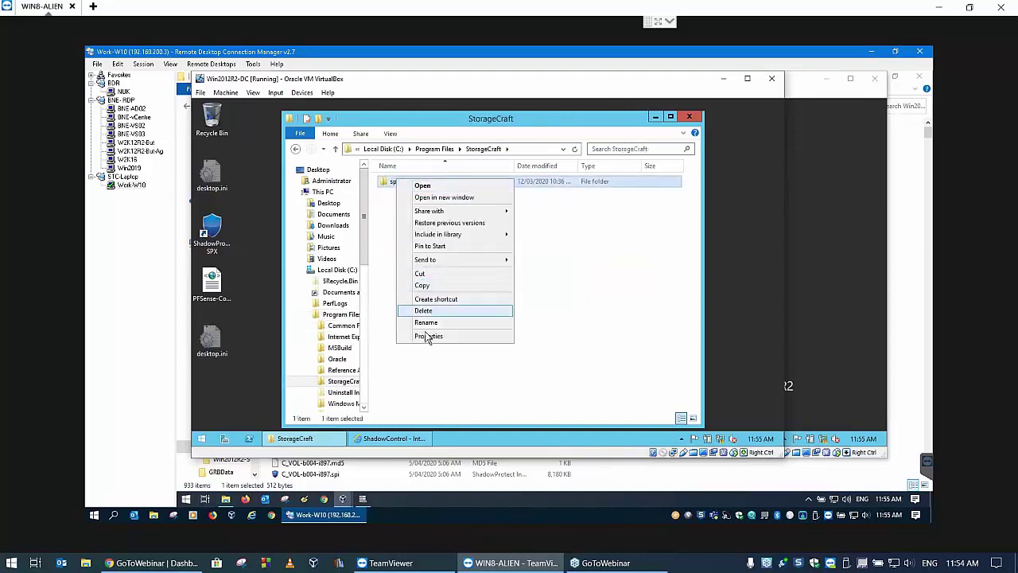
pyautogui.click(432, 337)
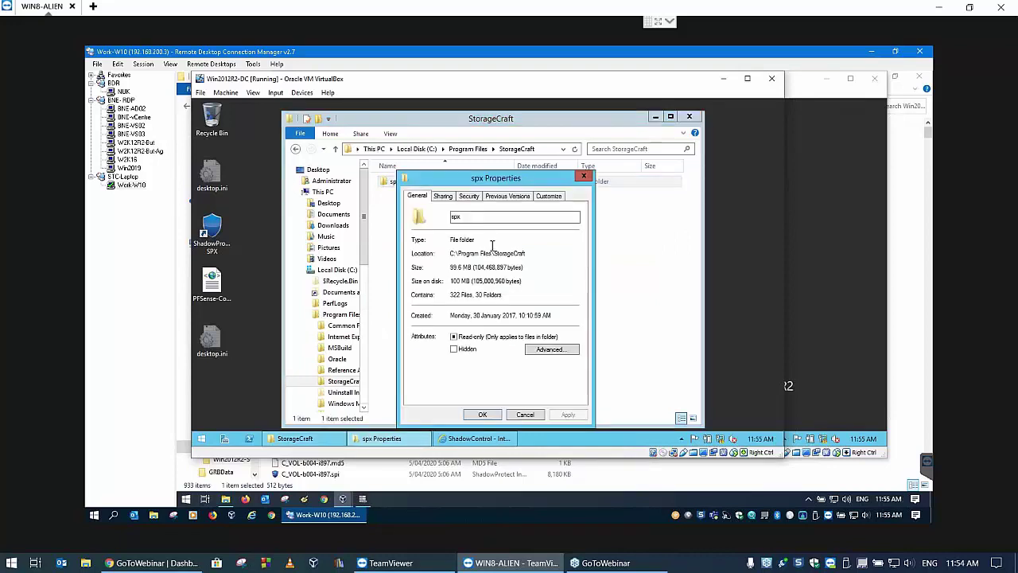
pyautogui.click(469, 196)
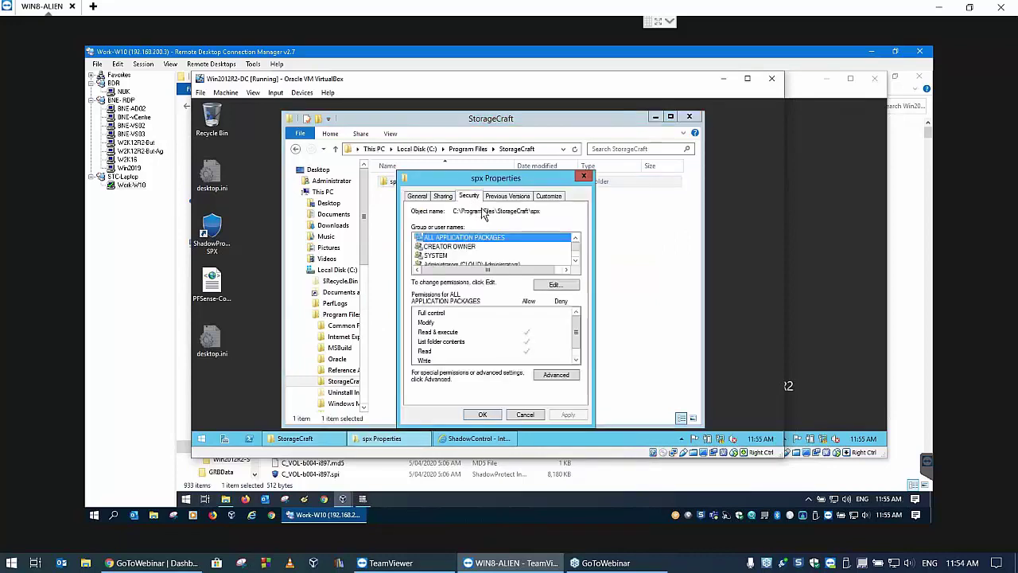
pyautogui.click(576, 265)
pyautogui.click(576, 265)
pyautogui.click(576, 265)
pyautogui.click(453, 247)
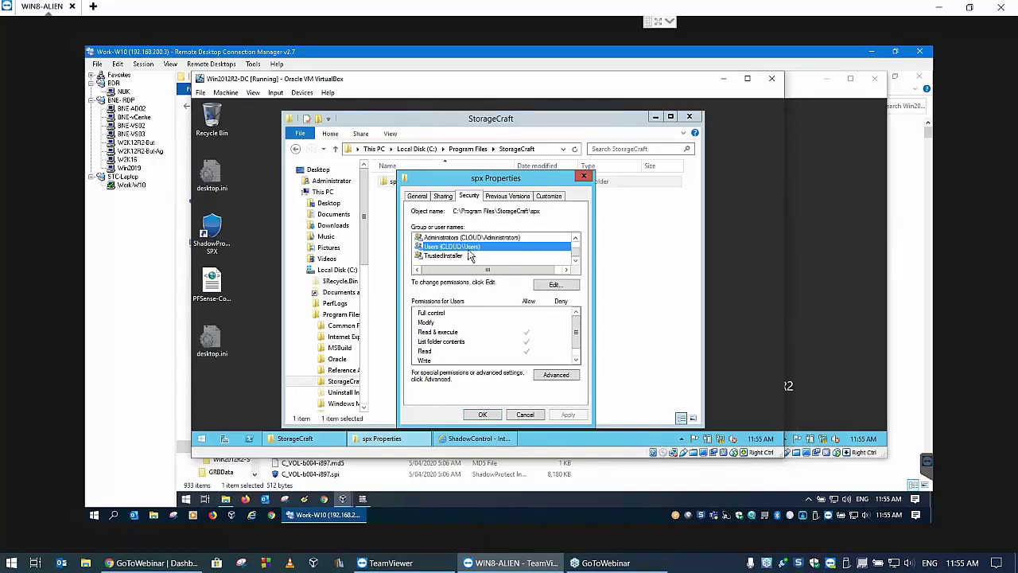
pyautogui.click(453, 238)
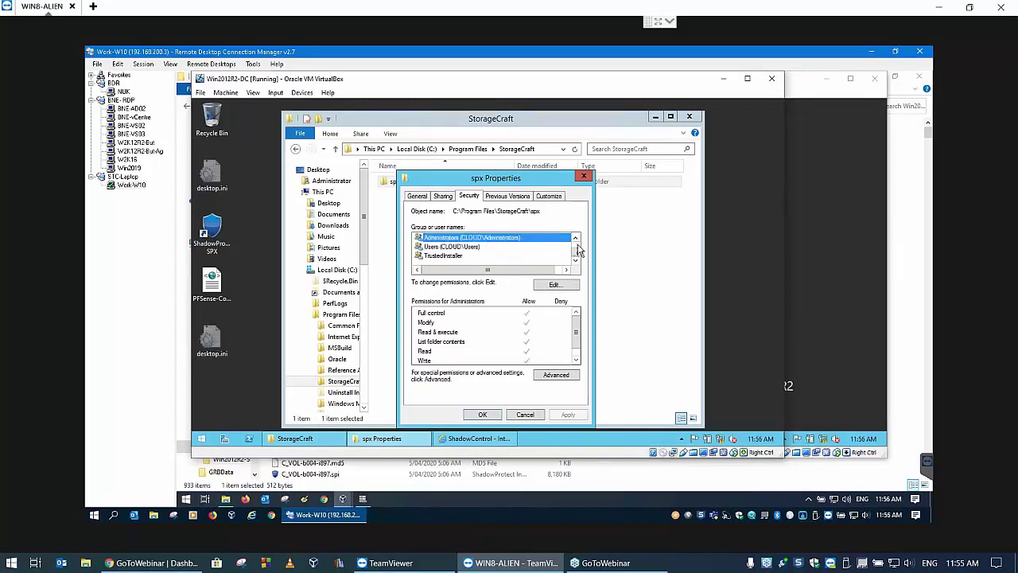
pyautogui.scroll(1, 577, 251)
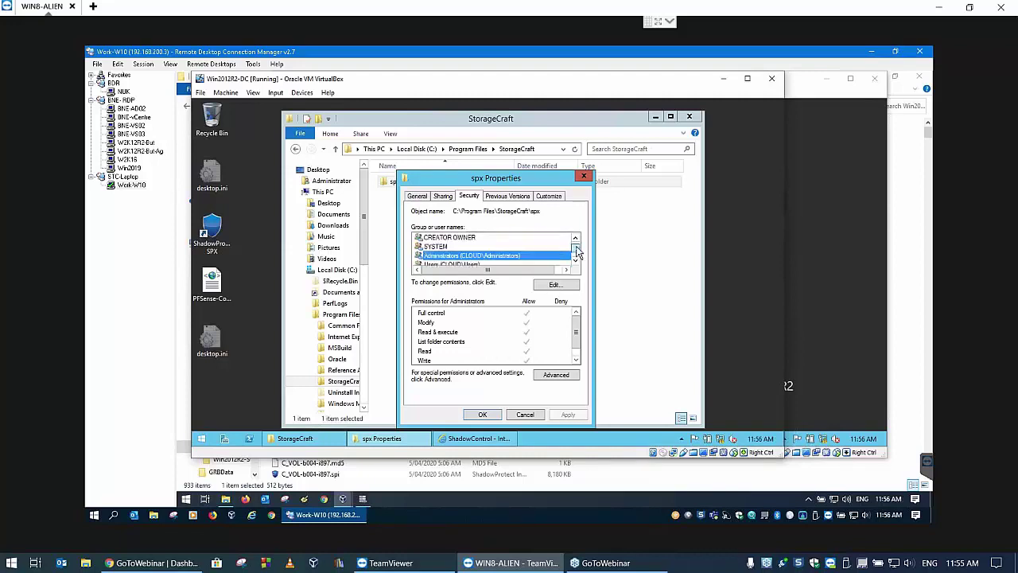
pyautogui.click(440, 247)
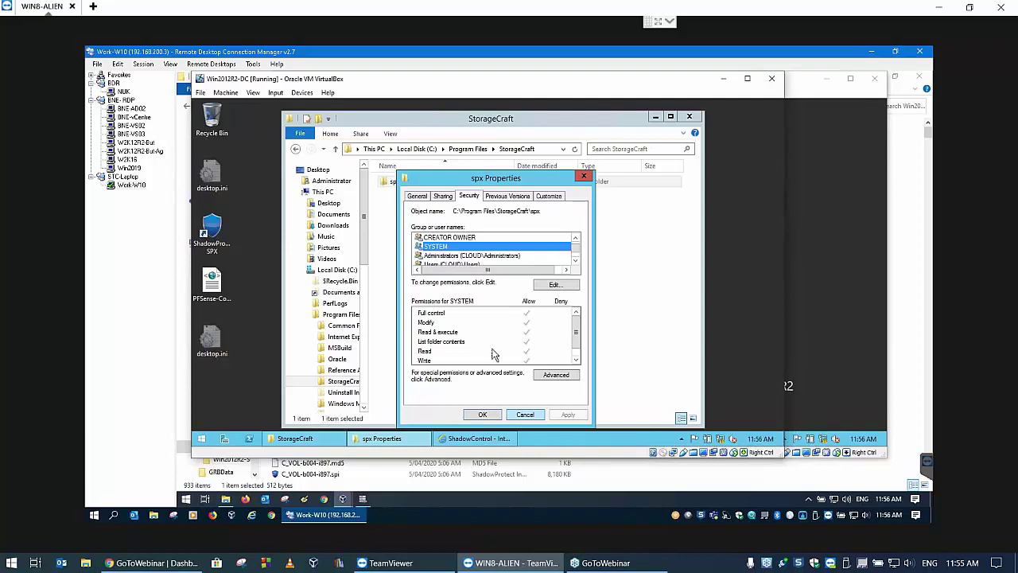
pyautogui.click(525, 416)
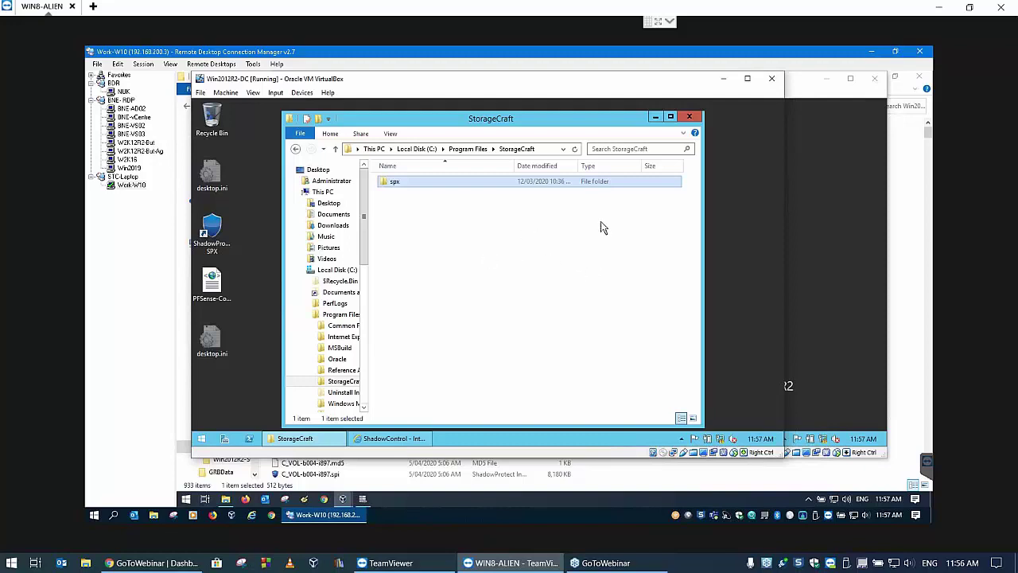
pyautogui.click(689, 117)
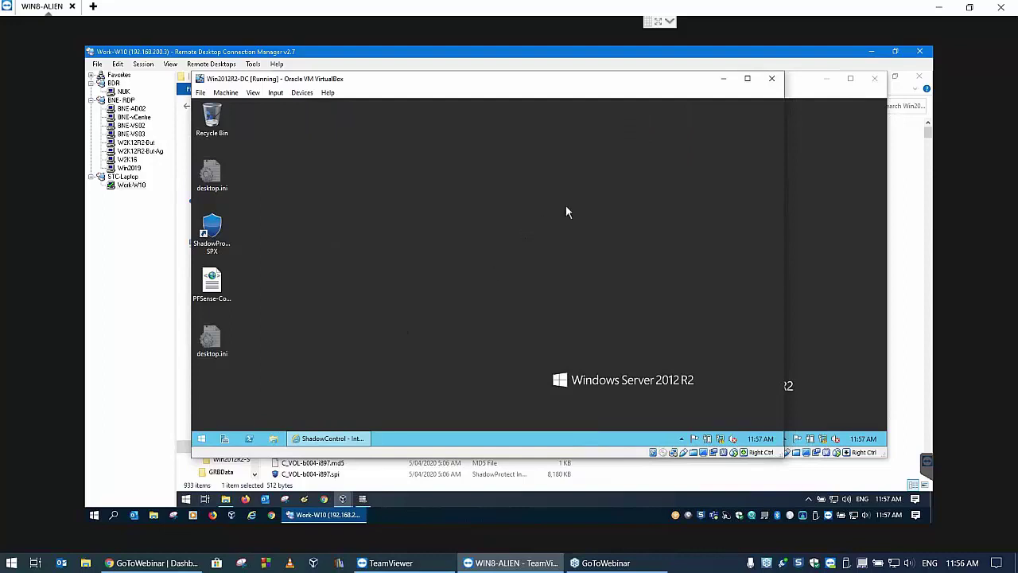
# Minimize ImageManager and the Win2012R2-DC and Win2012R2-SQL virtual machine windows, and close the host's File Explorer window
pyautogui.click(363, 499)
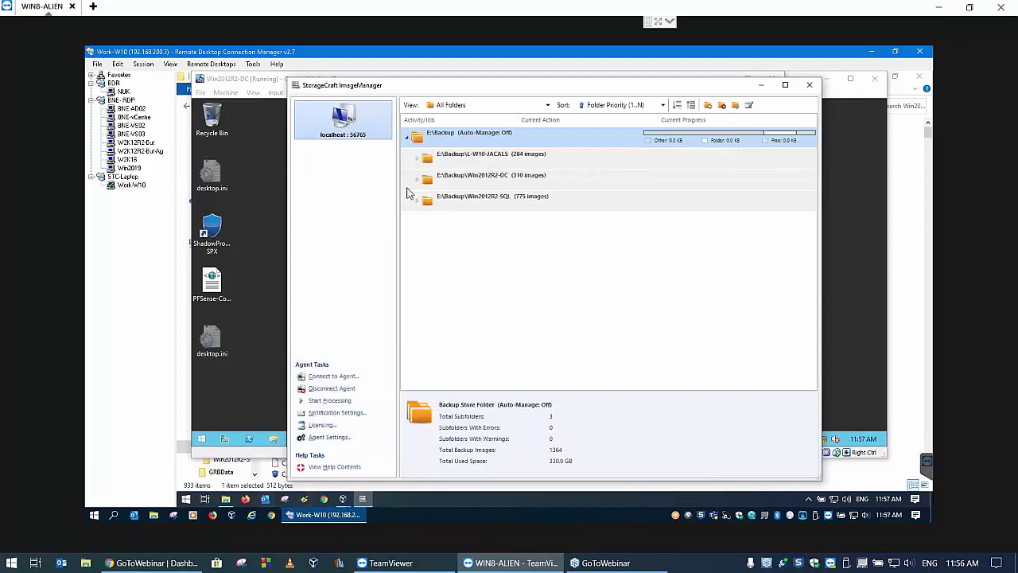
pyautogui.click(762, 86)
pyautogui.click(725, 78)
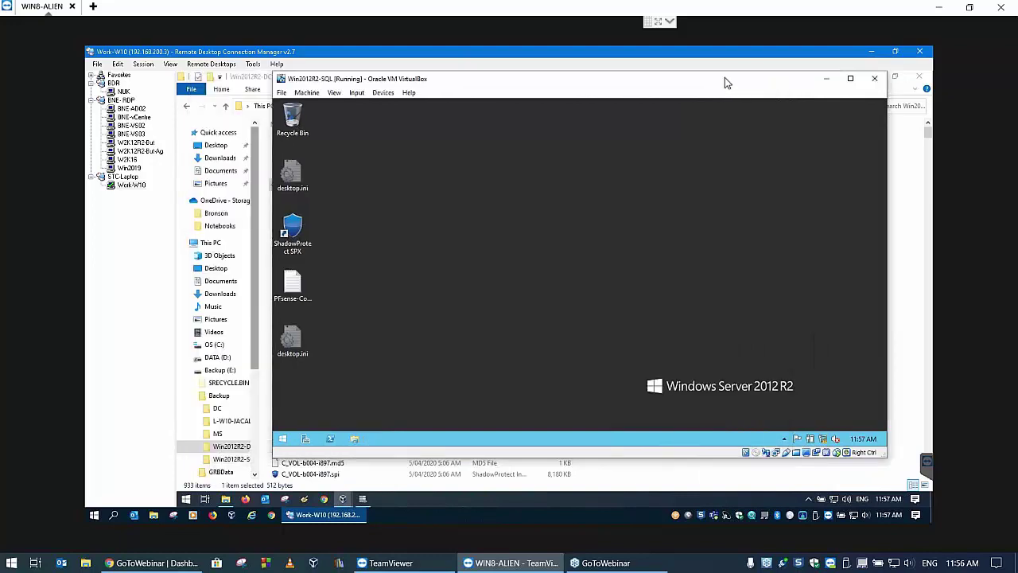
pyautogui.moveTo(652, 82); pyautogui.dragTo(570, 100)
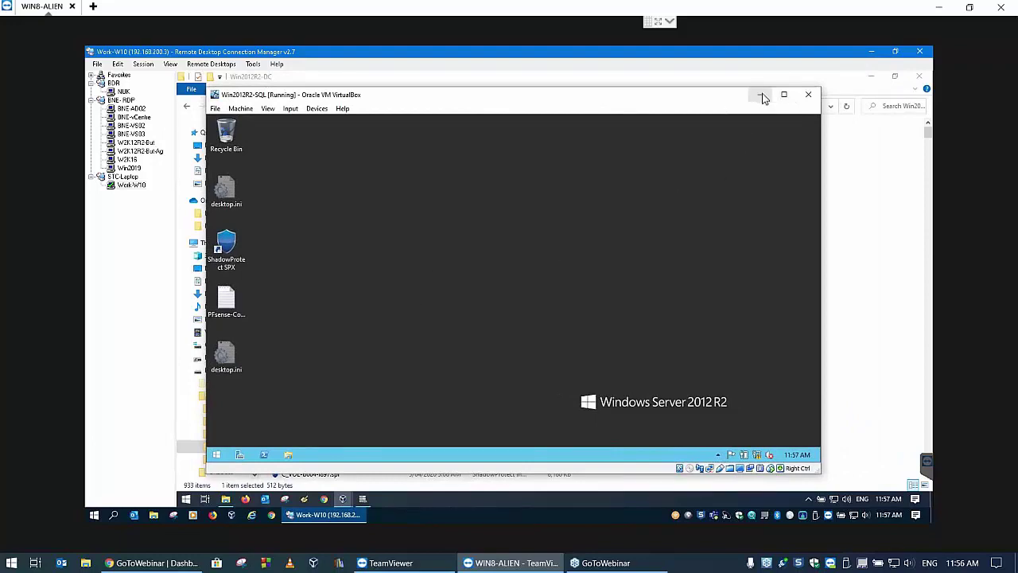
pyautogui.click(760, 95)
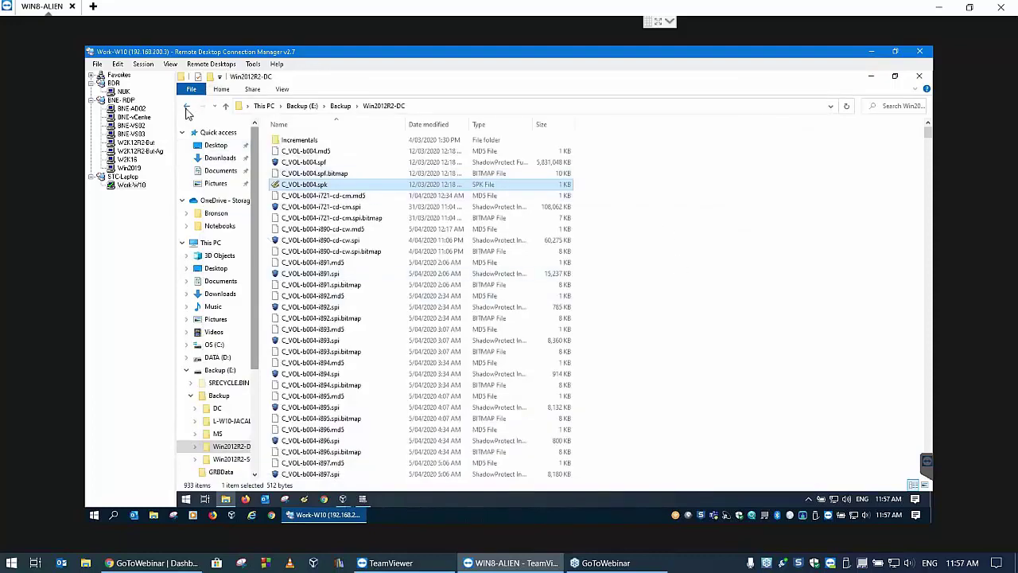
pyautogui.click(193, 92)
pyautogui.click(205, 203)
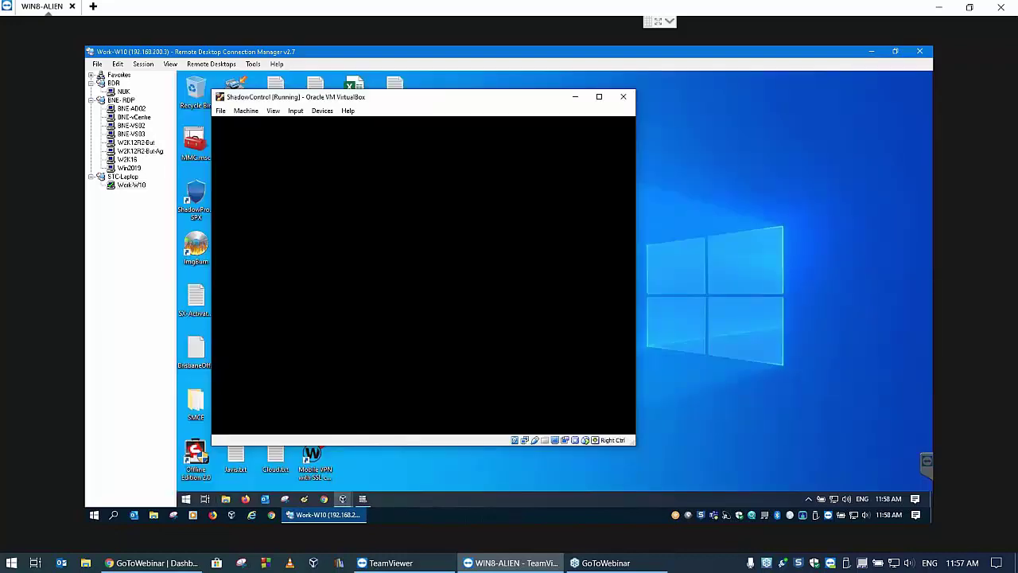
# Bring StorageCraft ImageManager to the front, view its About information, and close it
pyautogui.click(362, 500)
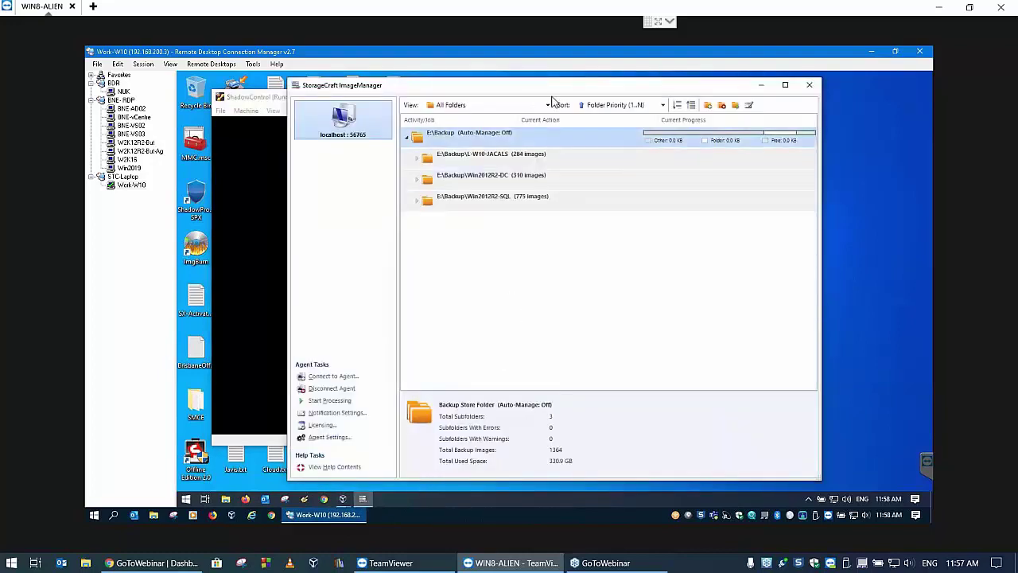
pyautogui.moveTo(552, 89); pyautogui.dragTo(518, 82)
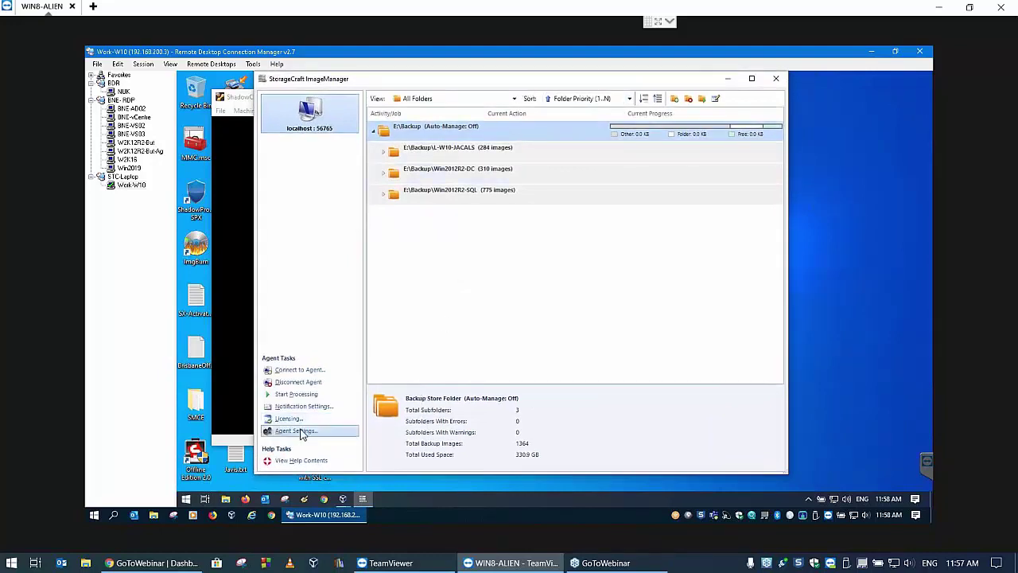
pyautogui.click(263, 81)
pyautogui.click(294, 165)
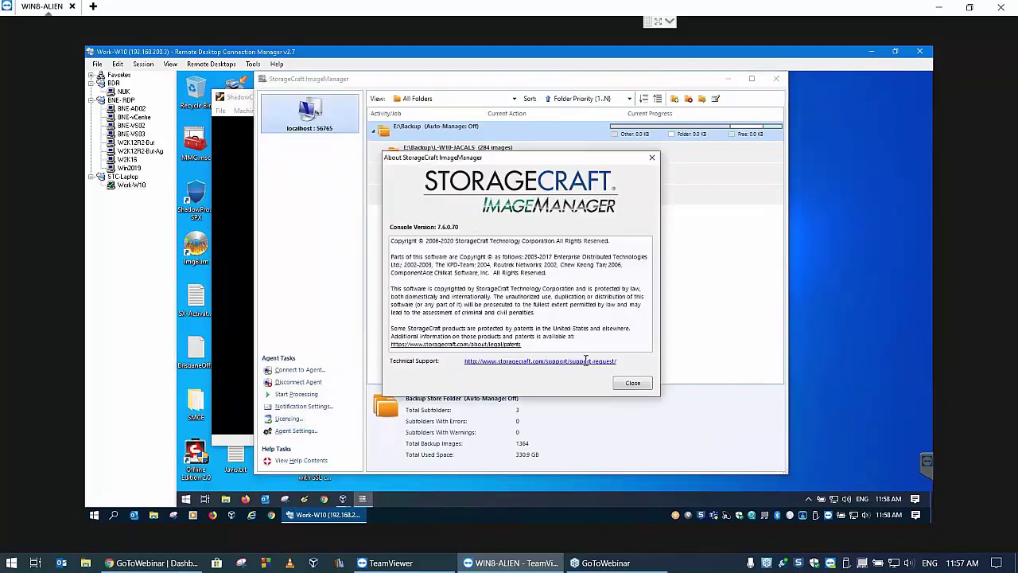
pyautogui.click(633, 382)
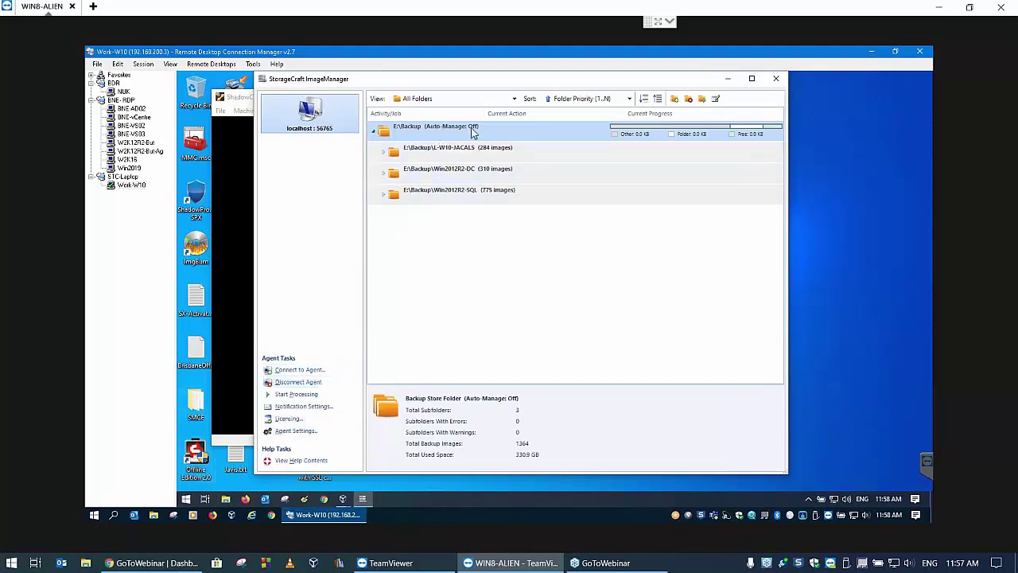
# Expand the E:\Backup\L-W10-JACALS folder, view its replication job's properties, and cancel without saving
pyautogui.click(387, 155)
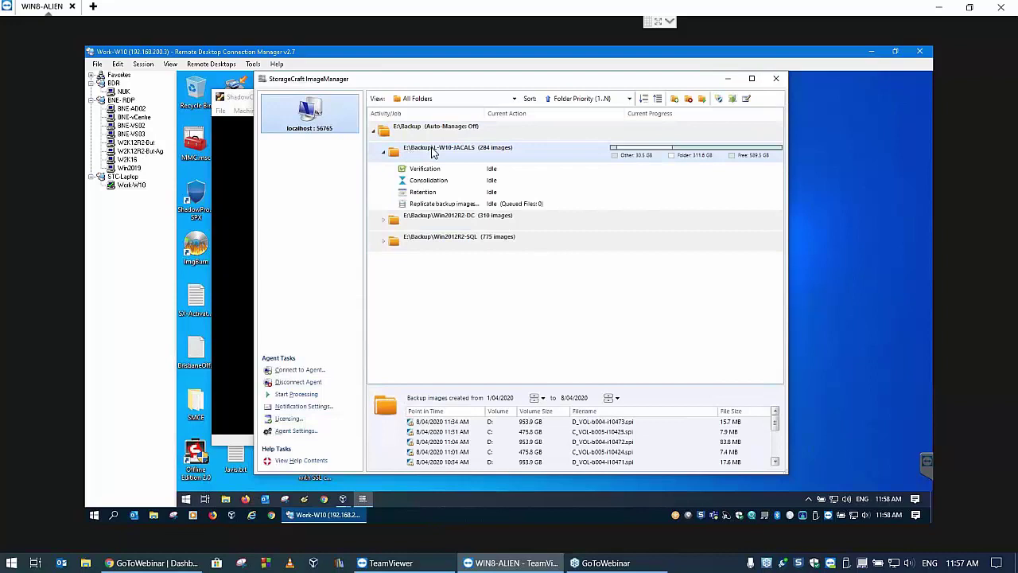
pyautogui.rightClick(433, 153)
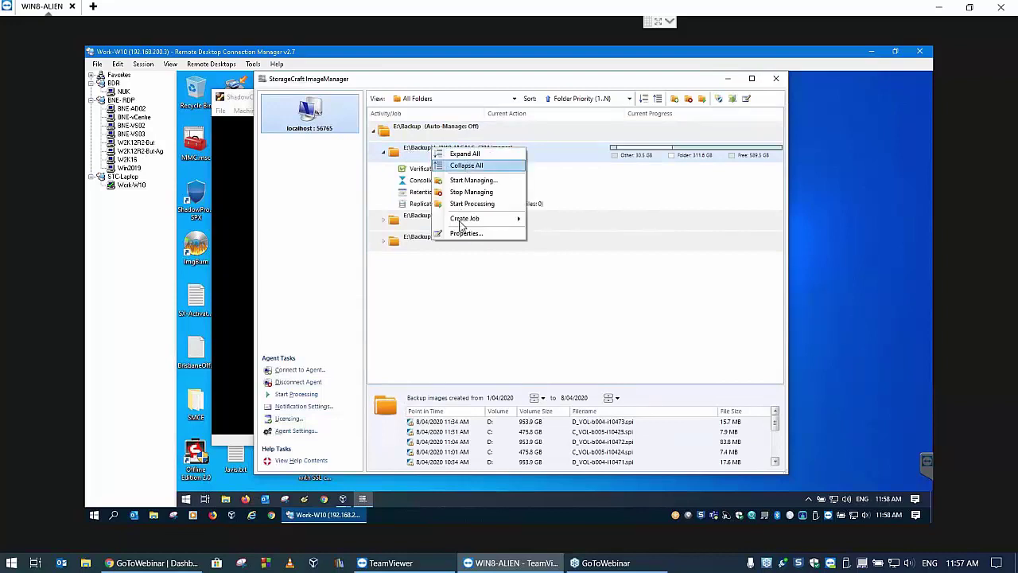
pyautogui.click(540, 276)
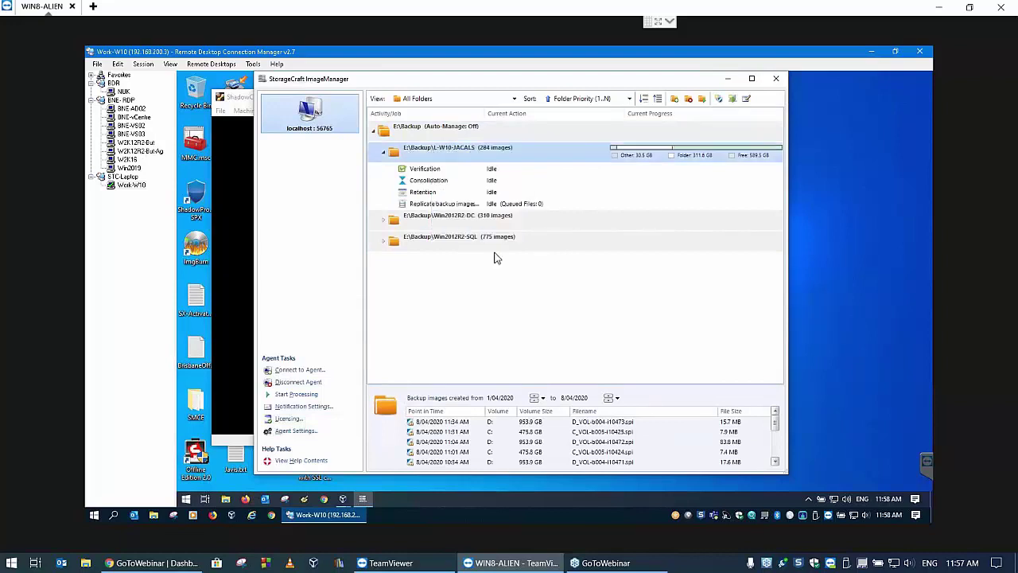
pyautogui.click(446, 203)
pyautogui.rightClick(444, 203)
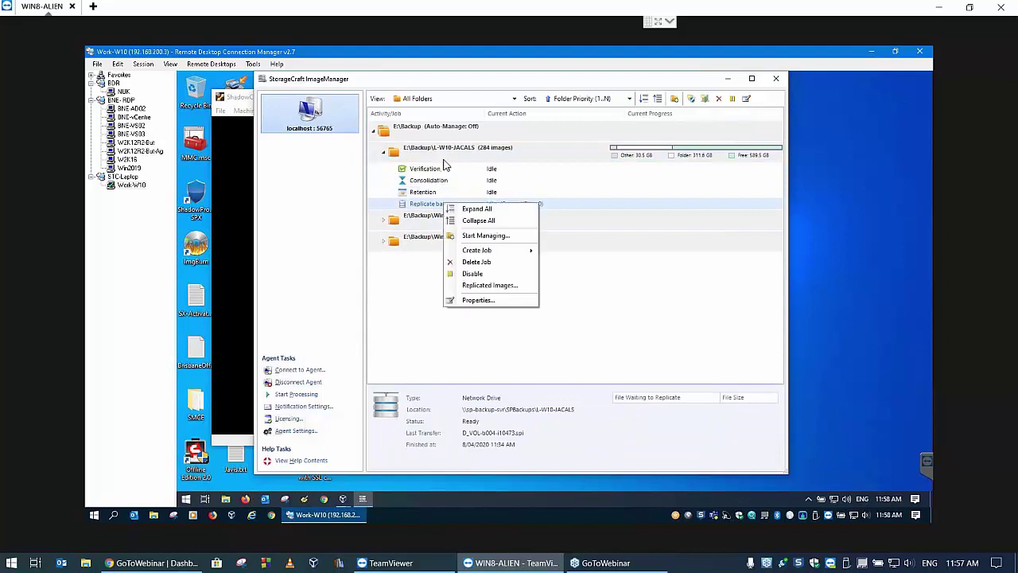
pyautogui.click(484, 300)
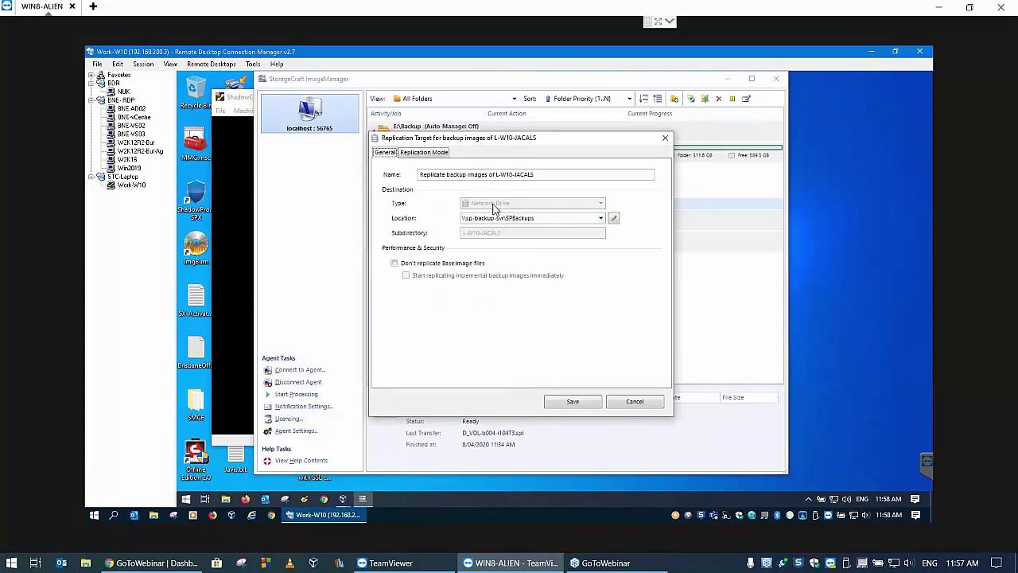
pyautogui.click(634, 402)
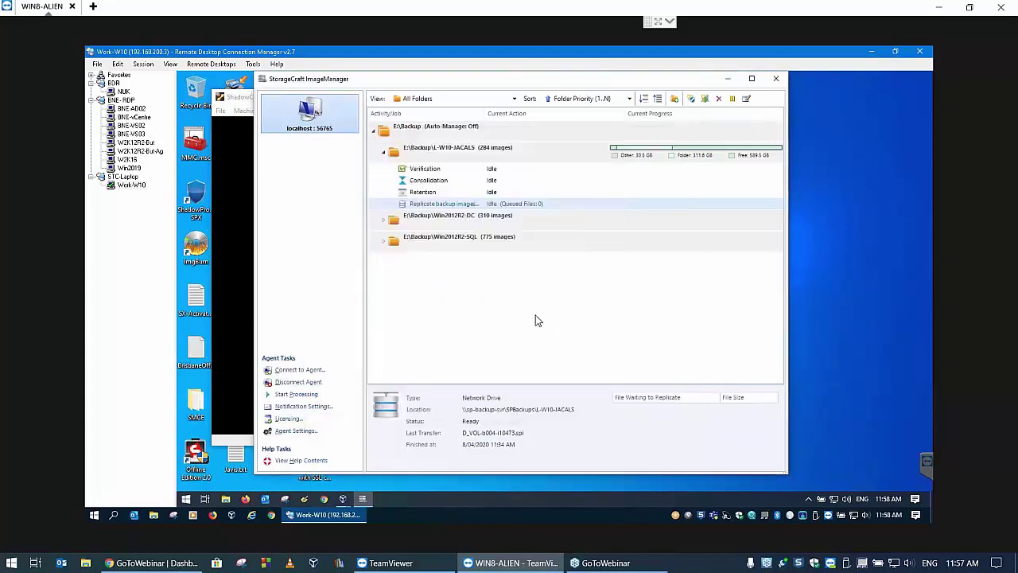
# Expand the E:\Backup\Win2012R2-DC folder and view the details of its Cloud and Retention jobs
pyautogui.click(383, 222)
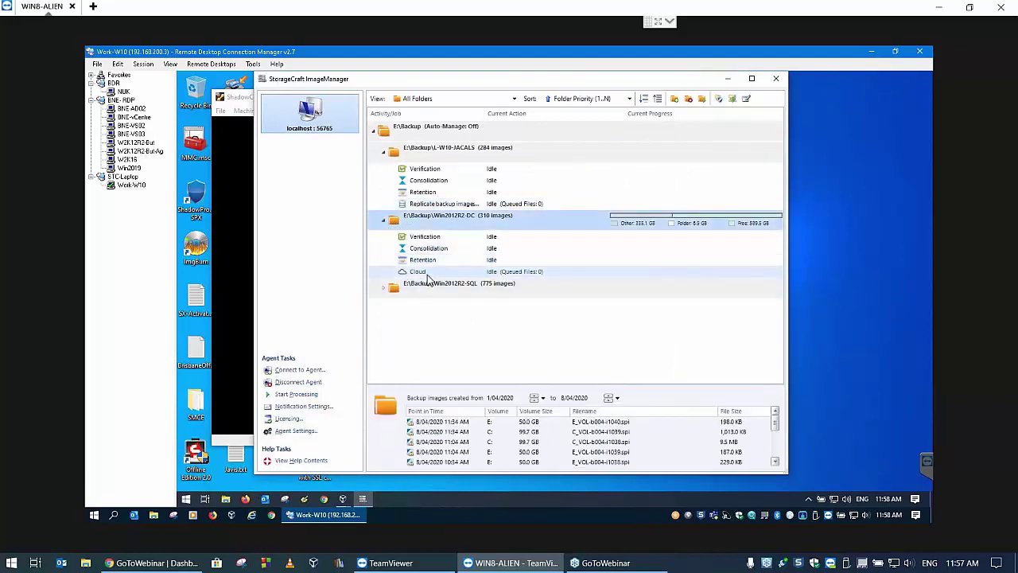
pyautogui.click(427, 272)
pyautogui.click(428, 259)
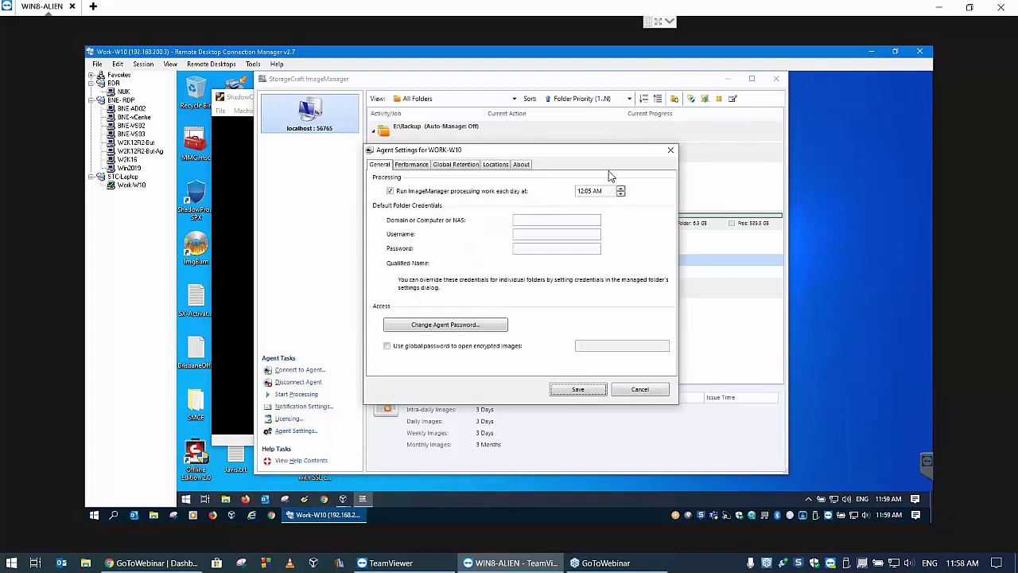
# Review the agent's performance, global retention, destination locations and About information, then save the agent settings
pyautogui.click(412, 166)
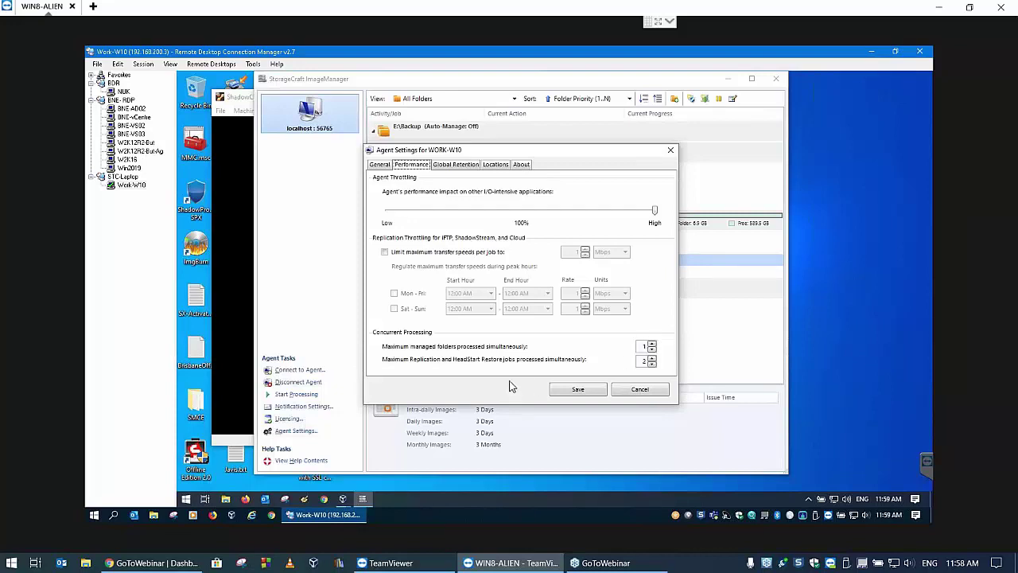
pyautogui.click(457, 167)
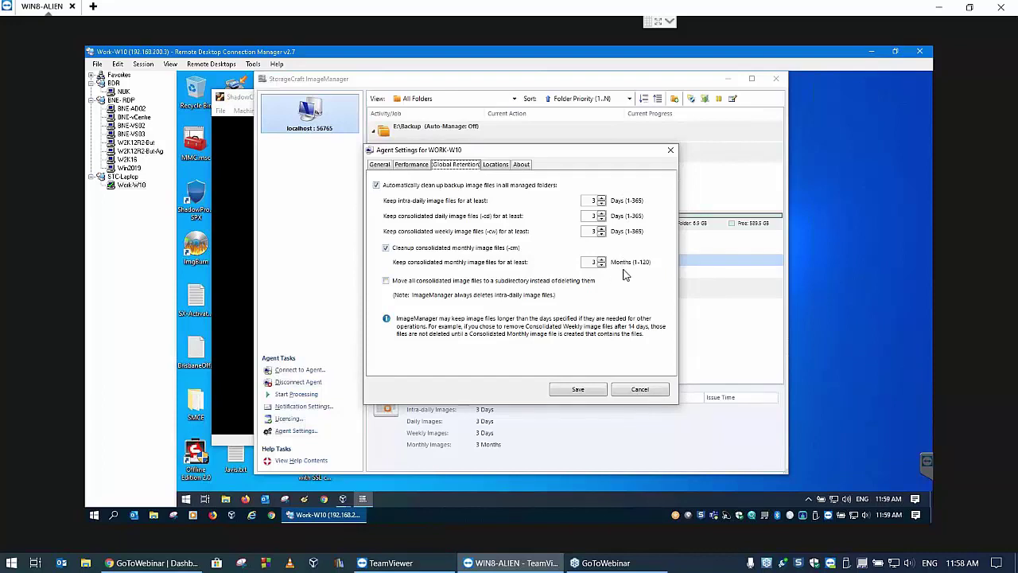
pyautogui.click(496, 165)
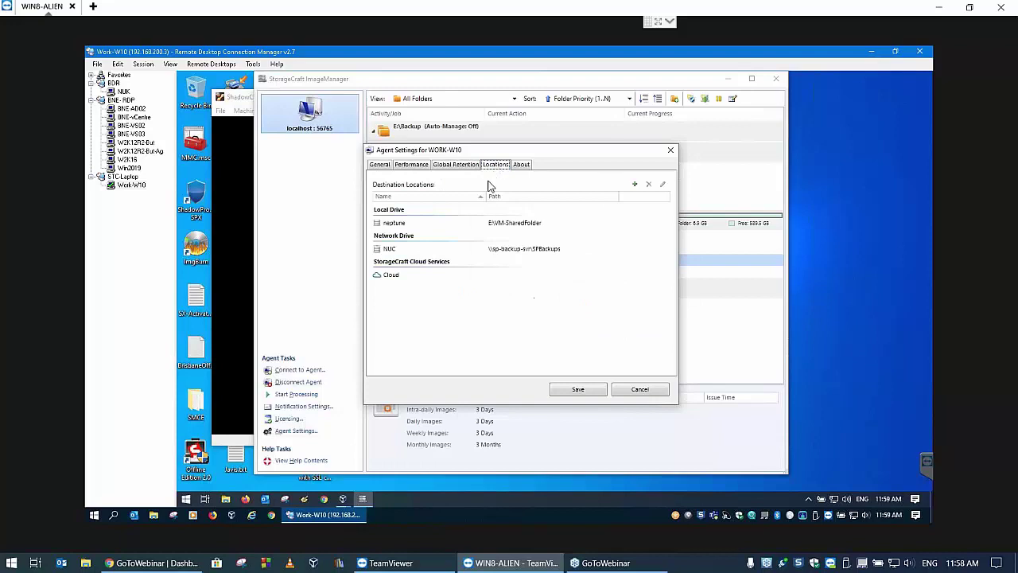
pyautogui.click(390, 250)
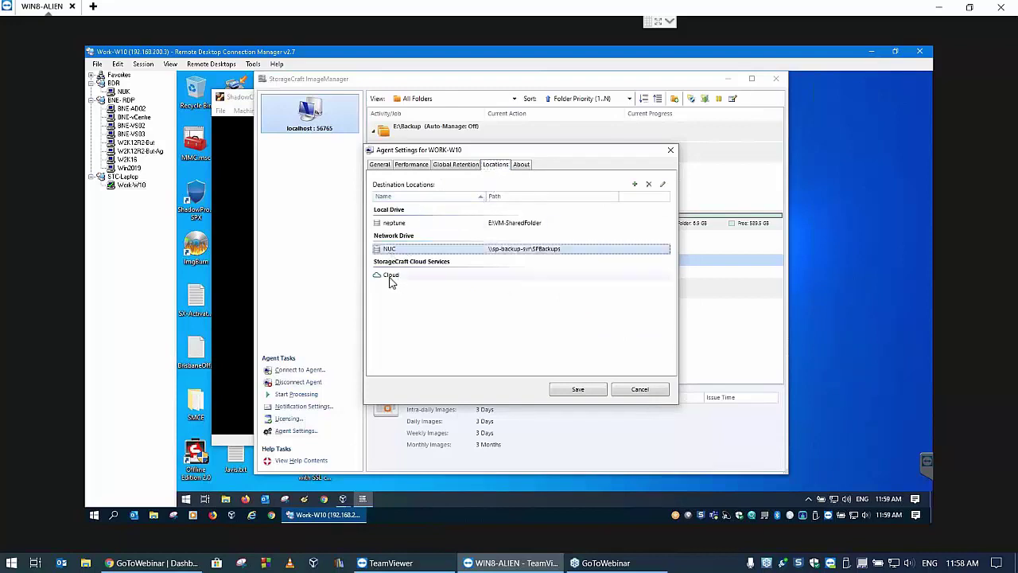
pyautogui.click(390, 278)
pyautogui.click(521, 165)
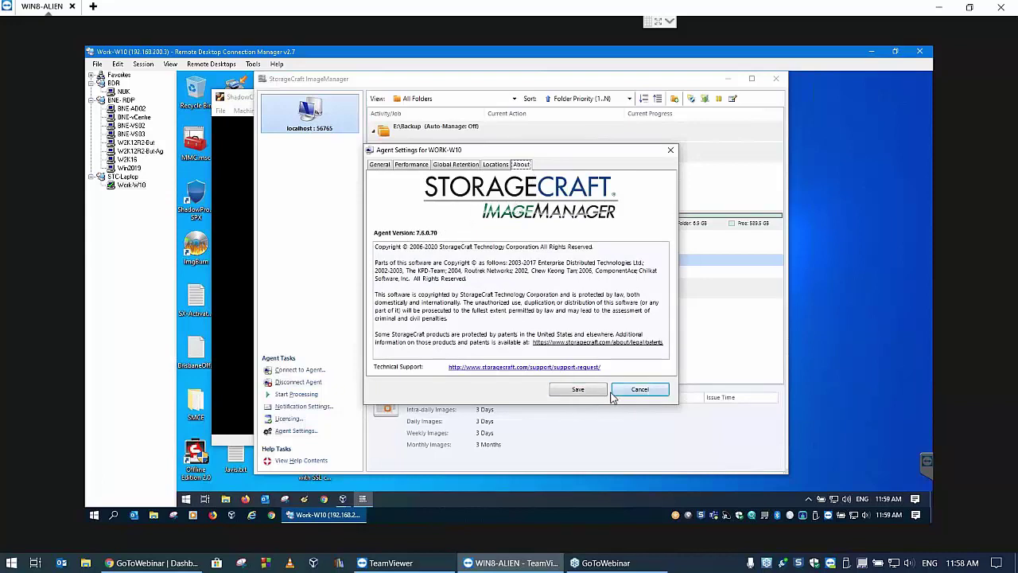
pyautogui.click(577, 389)
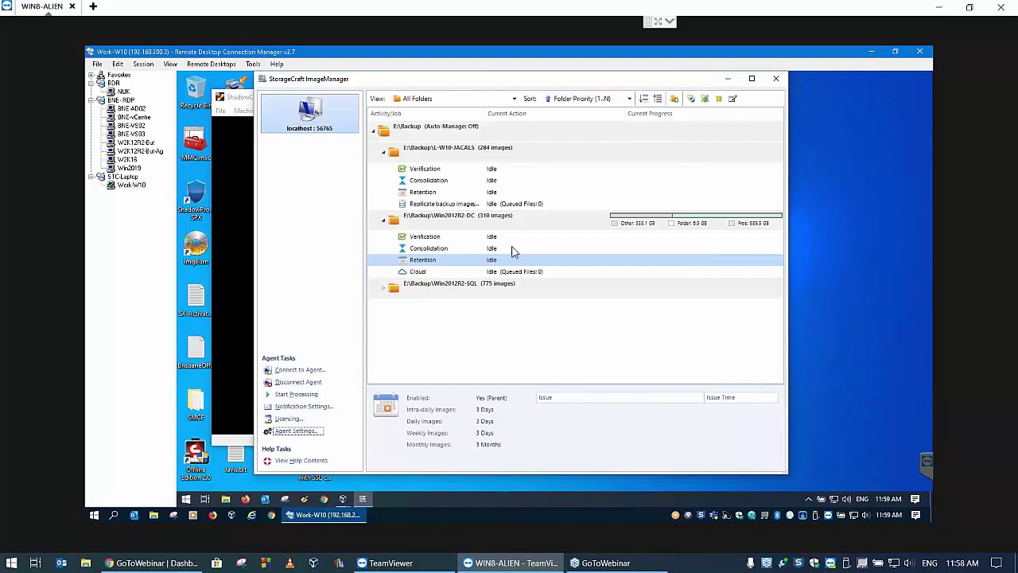
# Open the managed folder settings of E:\Backup\L-W10-JACALS and view its retention and verification options
pyautogui.rightClick(438, 153)
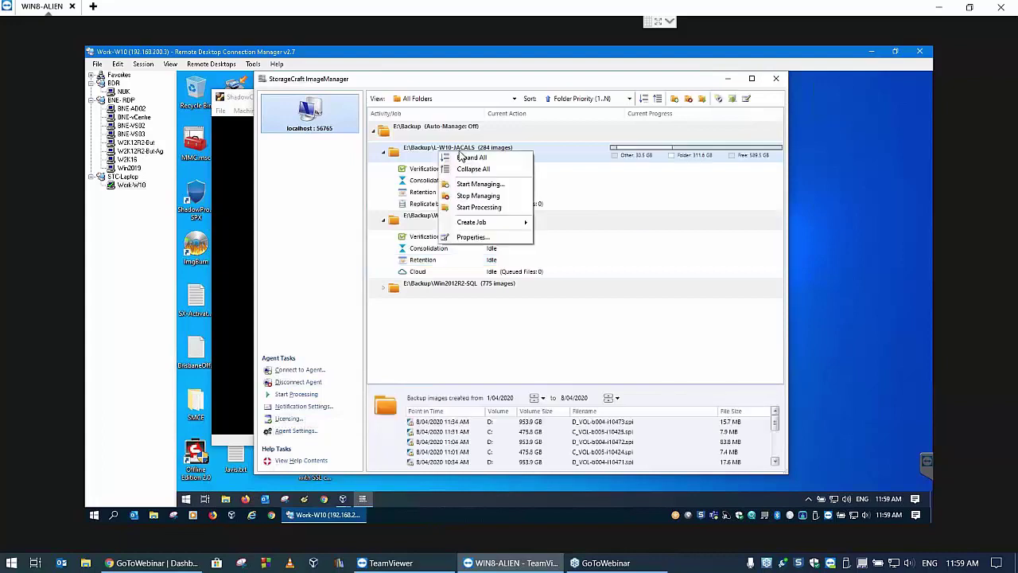
pyautogui.click(478, 239)
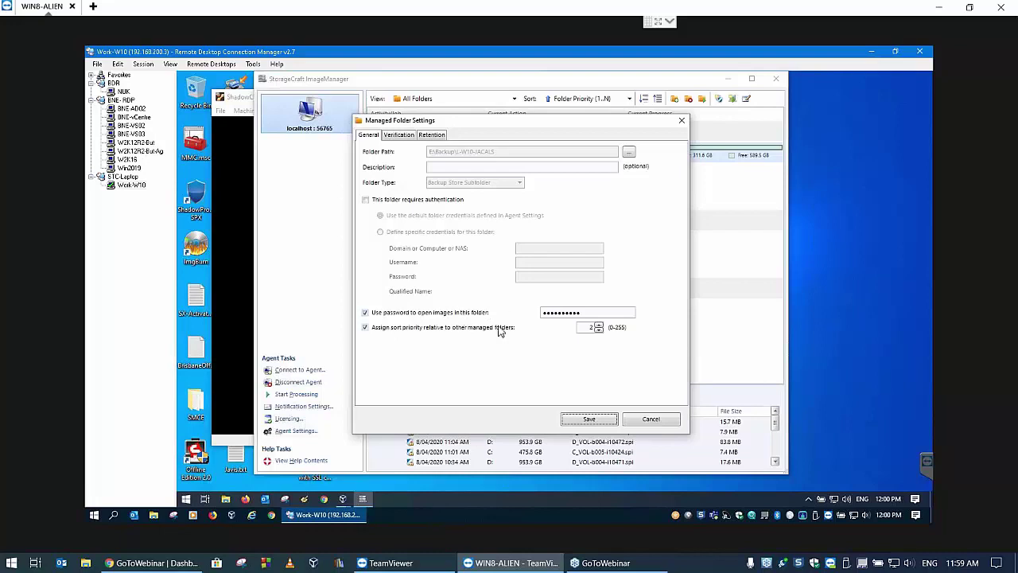
pyautogui.click(430, 136)
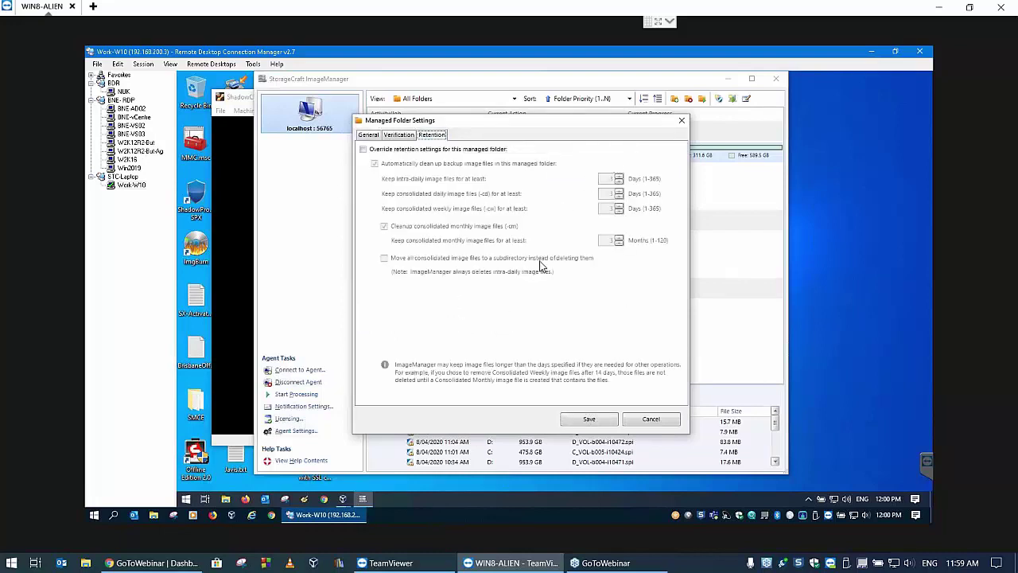
pyautogui.click(405, 136)
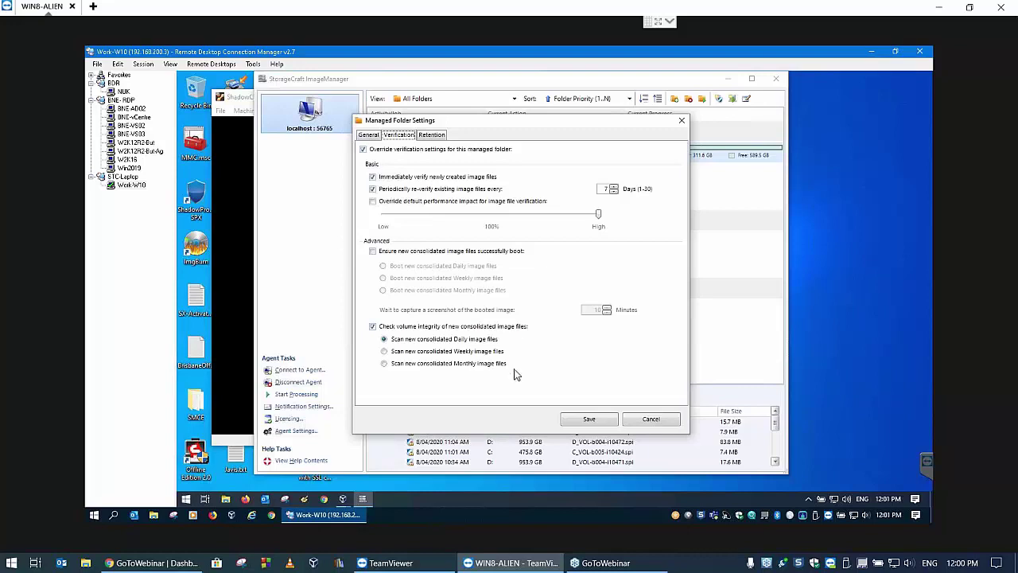
# Start Outlook on the host machine and bring its inbox to the front
pyautogui.click(134, 516)
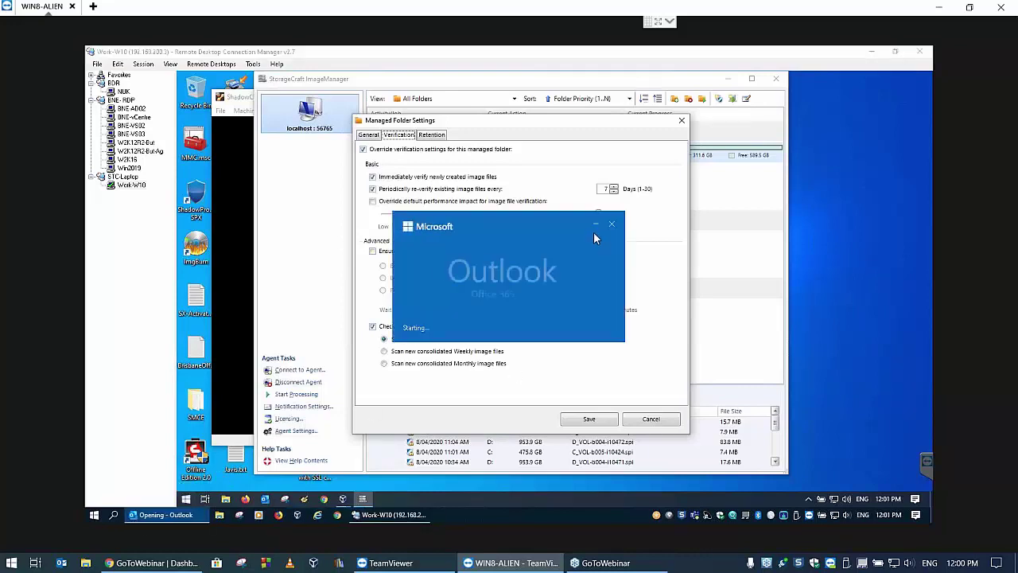
pyautogui.click(573, 160)
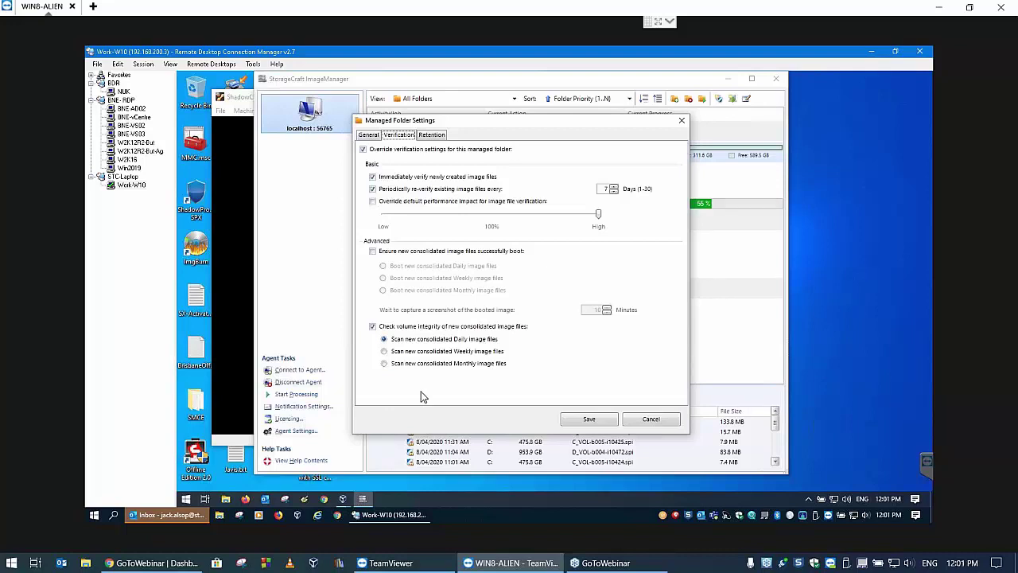
pyautogui.click(167, 515)
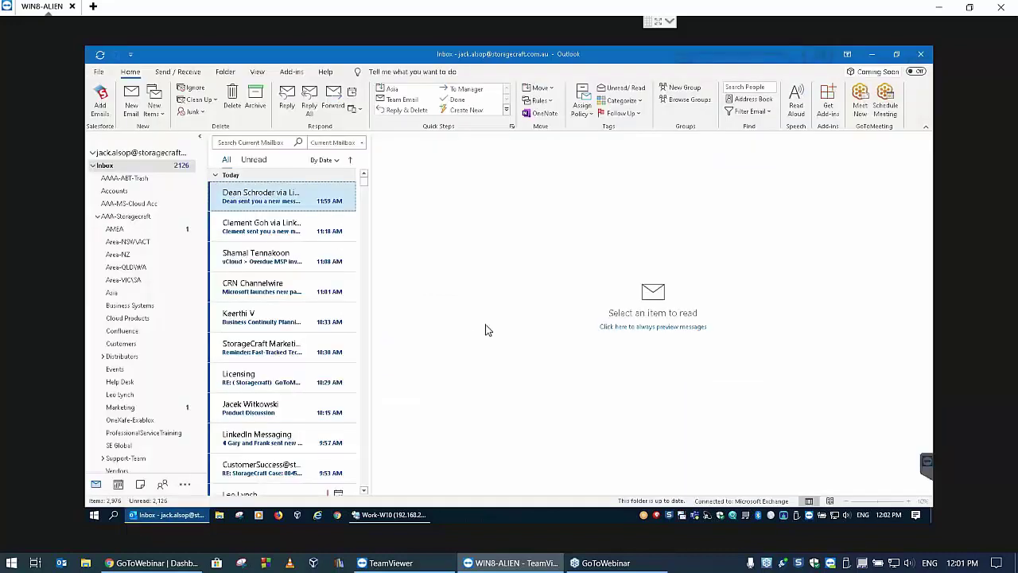
# Look through today's inbox messages for the "ImageManager on W10 - Verify" email and open it
pyautogui.click(274, 223)
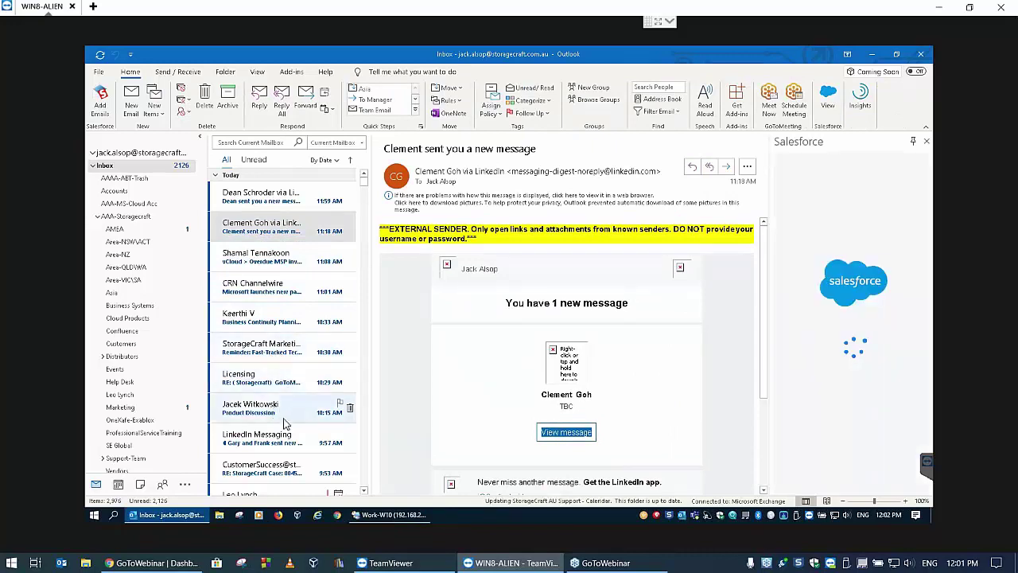
pyautogui.click(259, 444)
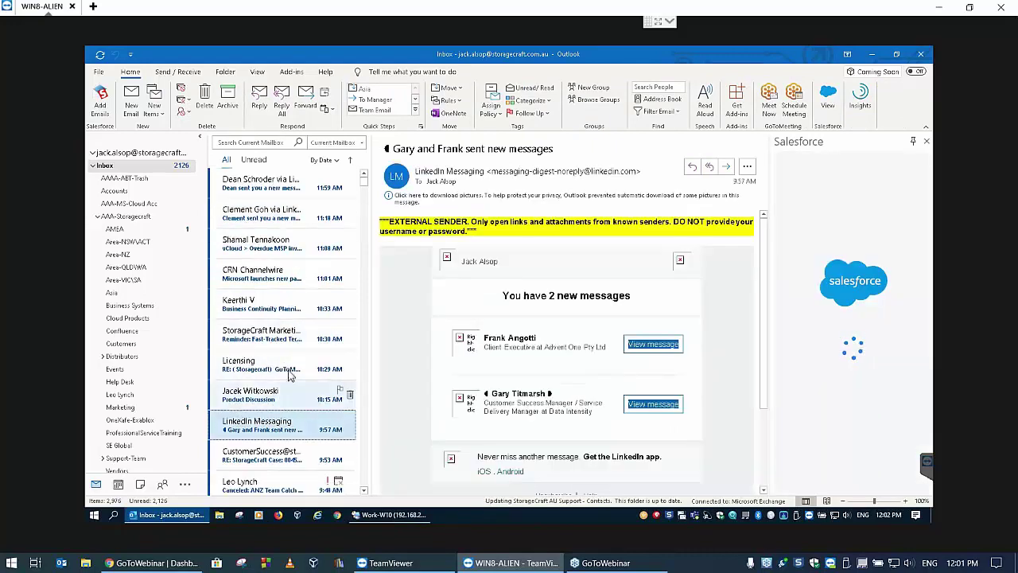
pyautogui.scroll(-2, 285, 388)
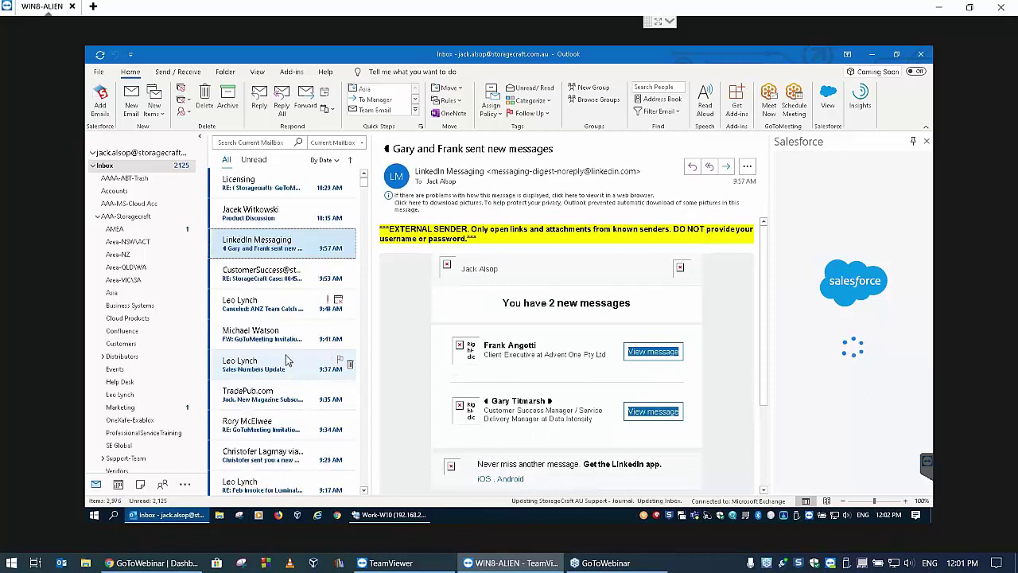
pyautogui.scroll(-1, 280, 373)
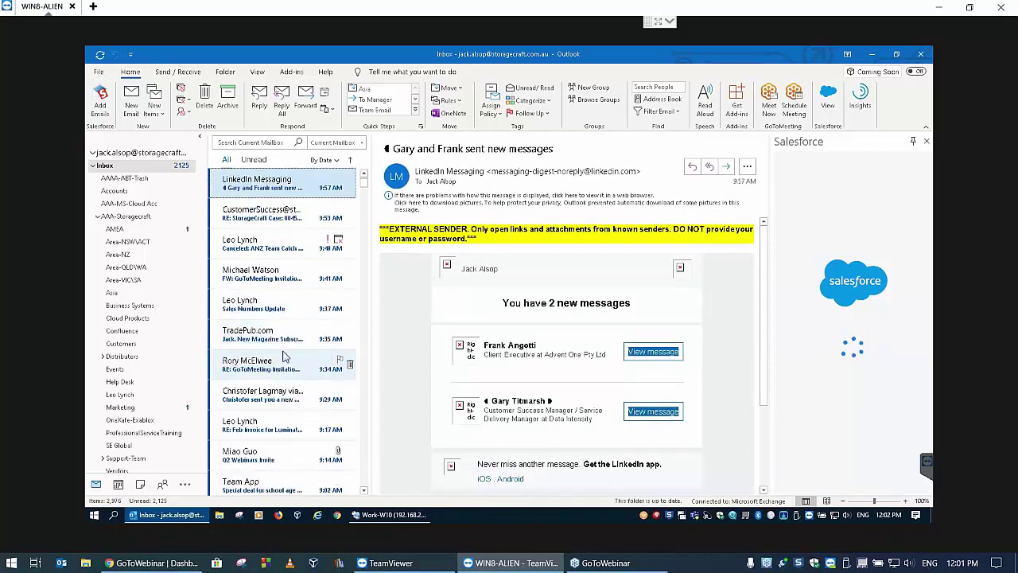
pyautogui.scroll(-2, 280, 366)
pyautogui.scroll(-2, 284, 358)
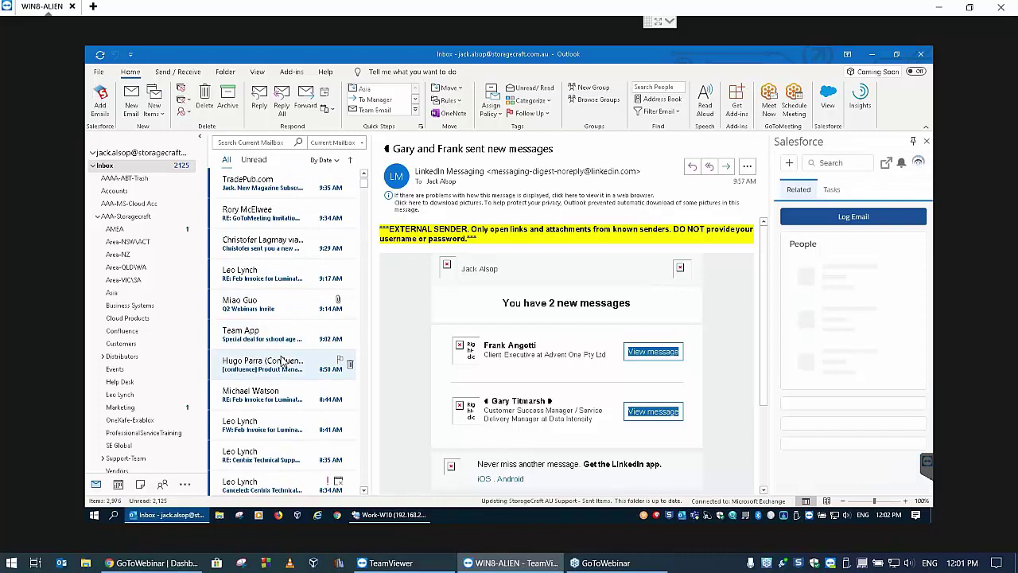
pyautogui.scroll(-3, 280, 362)
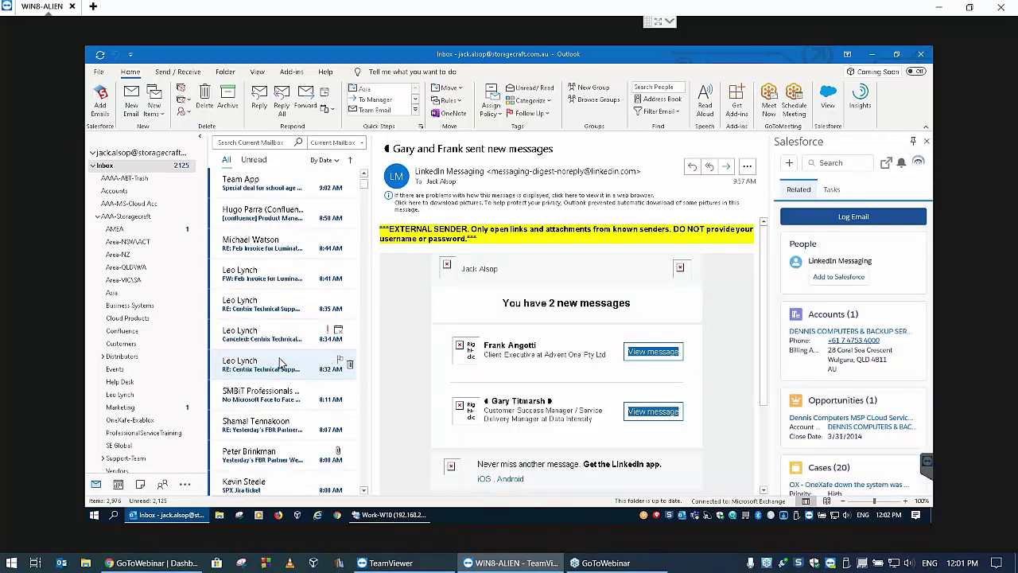
pyautogui.scroll(-3, 279, 366)
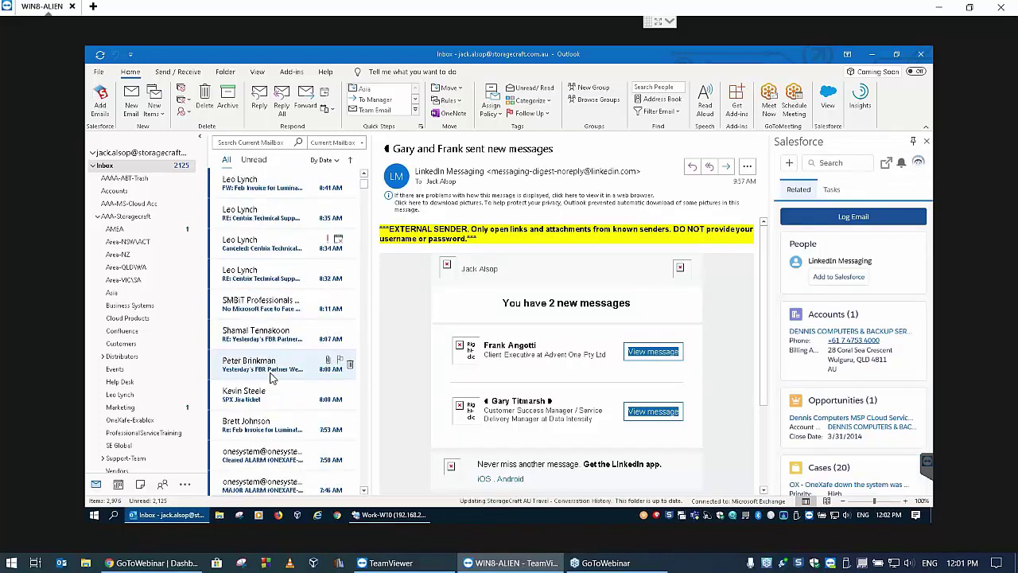
pyautogui.scroll(-4, 269, 368)
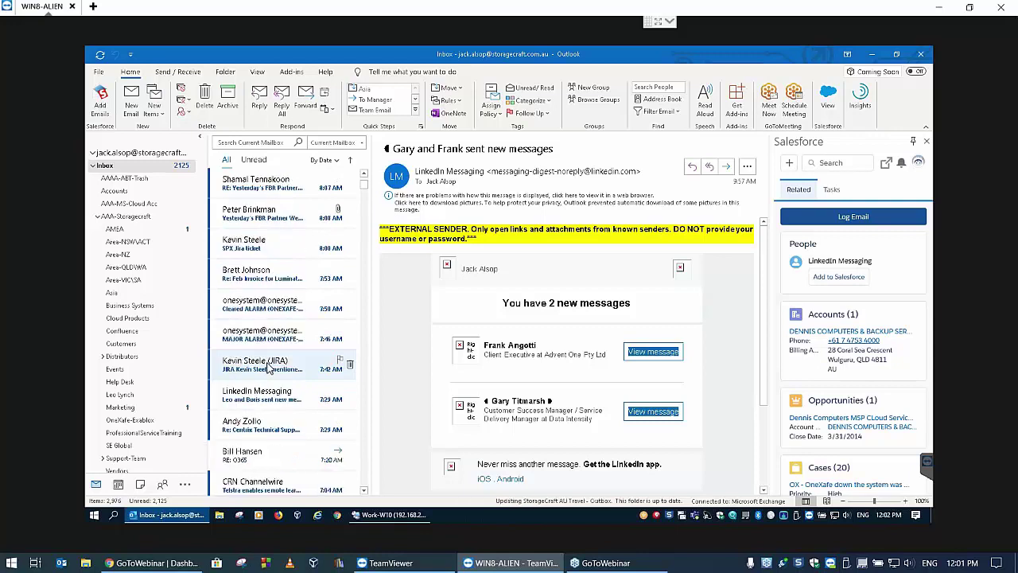
pyautogui.scroll(-4, 269, 367)
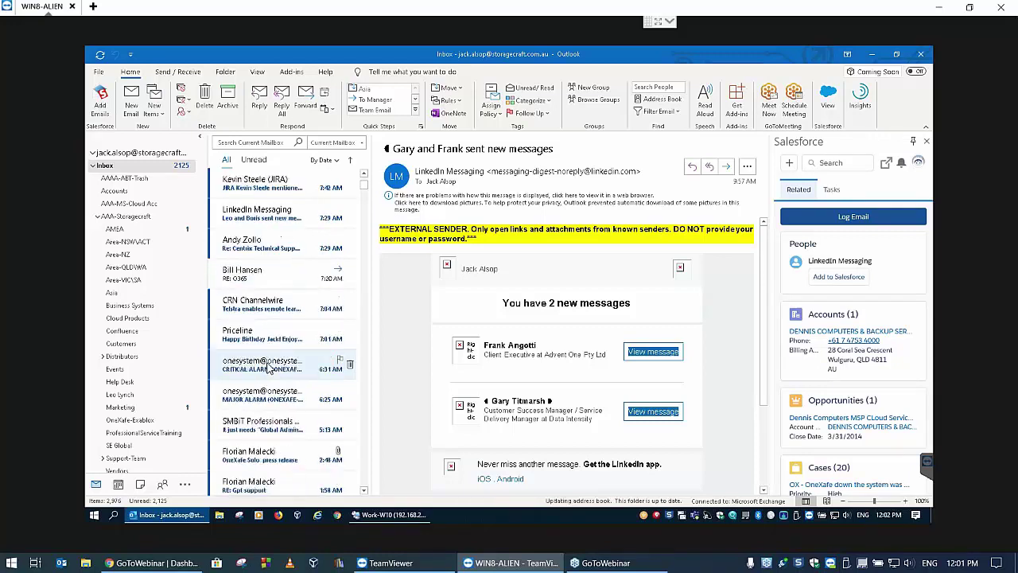
pyautogui.scroll(-3, 269, 368)
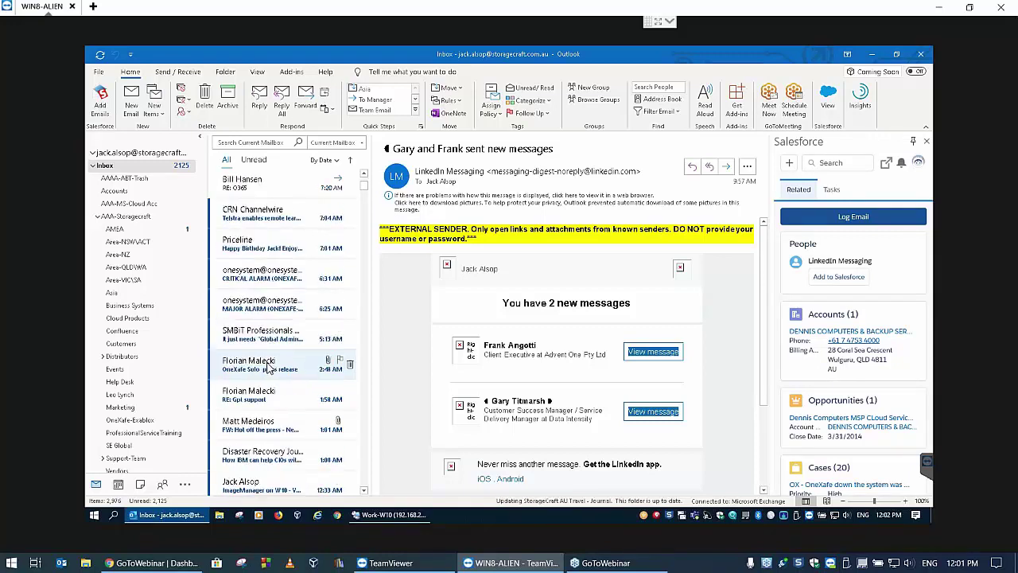
pyautogui.scroll(-1, 269, 367)
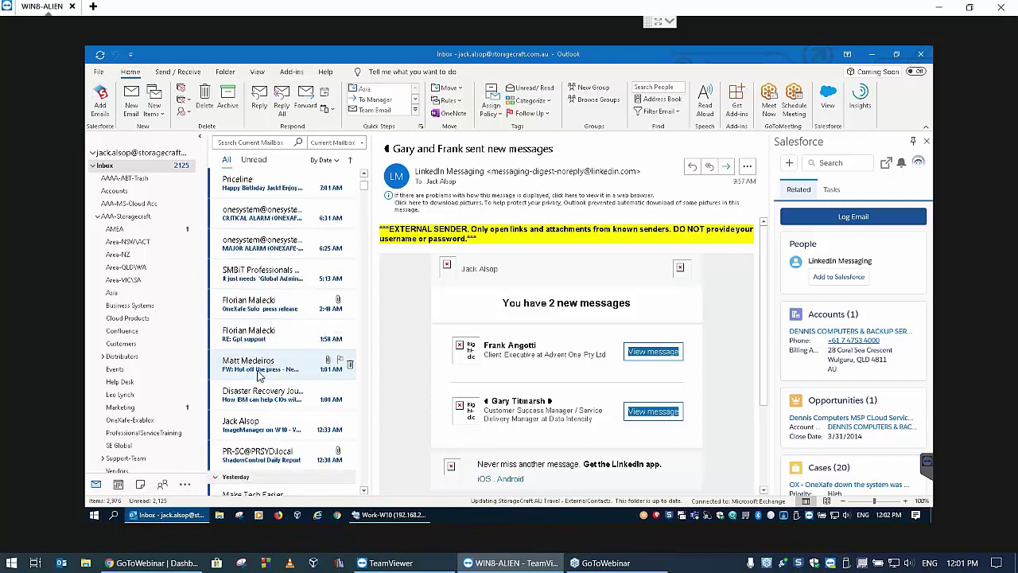
pyautogui.click(254, 428)
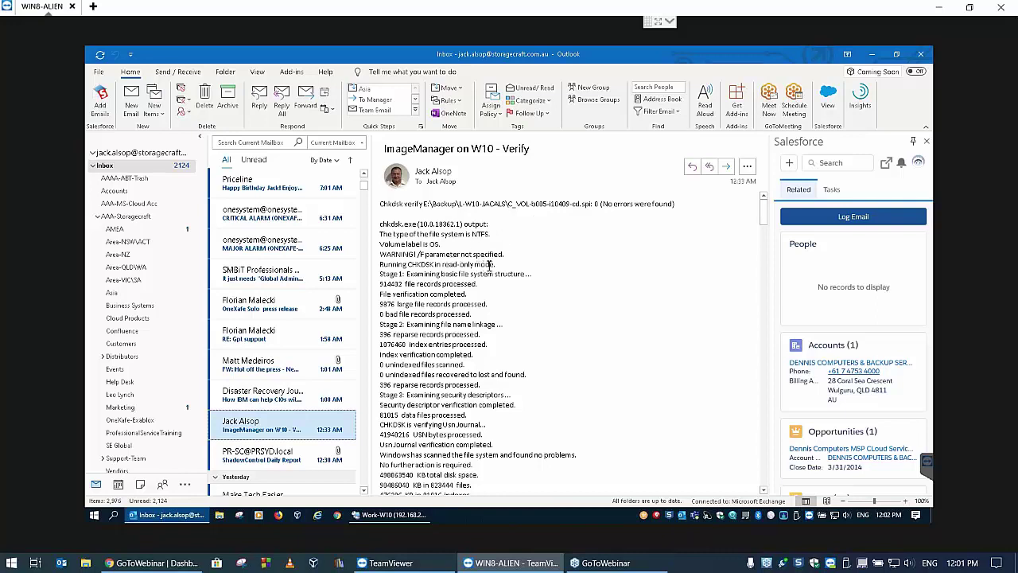
# Read through the chkdsk verification output for the L-W10-JACALS backup images in the email
pyautogui.scroll(-1, 533, 274)
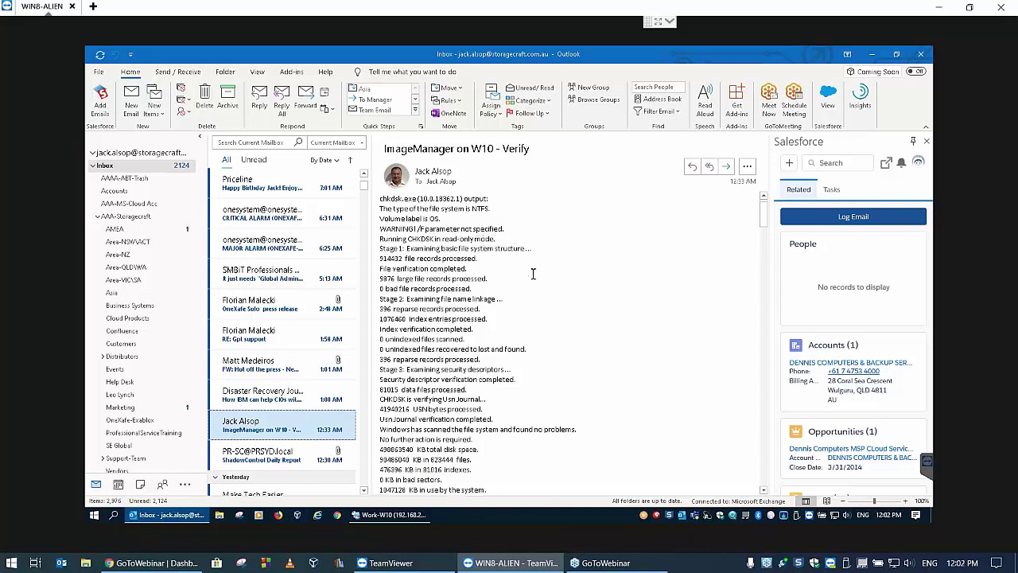
pyautogui.scroll(-1, 533, 274)
pyautogui.scroll(-2, 533, 274)
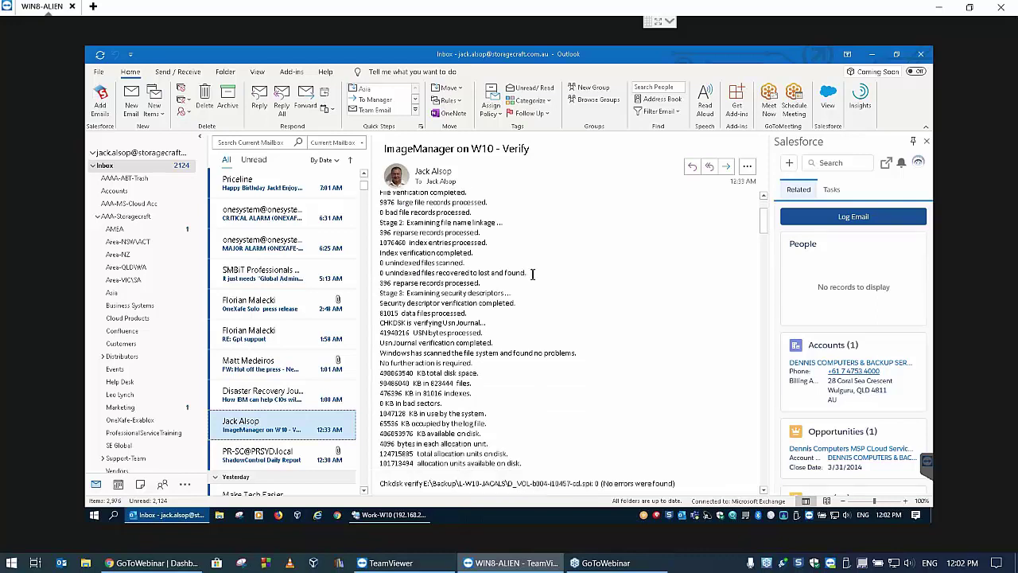
pyautogui.scroll(1, 533, 273)
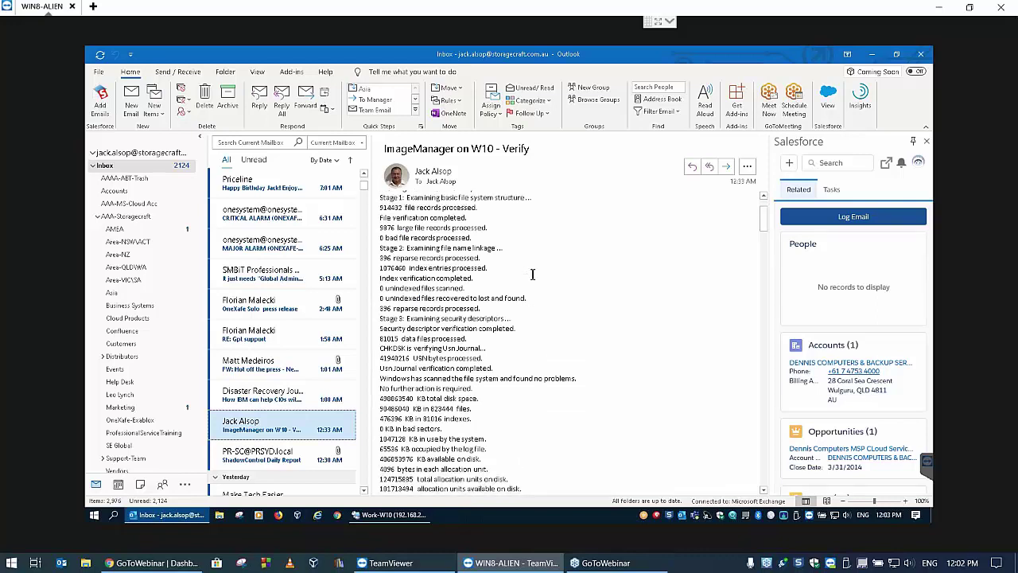
pyautogui.scroll(-1, 533, 274)
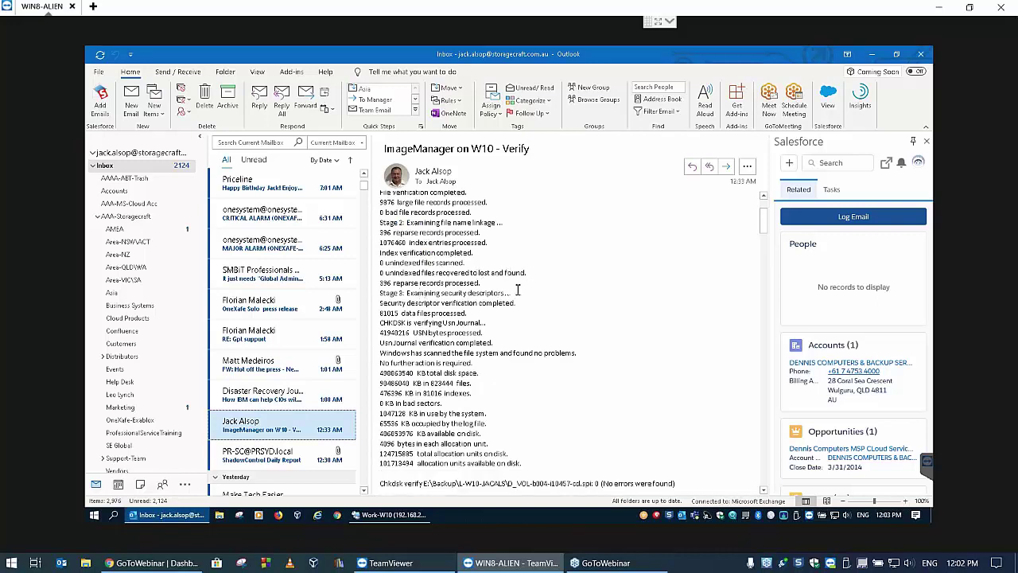
pyautogui.scroll(-1, 518, 290)
pyautogui.scroll(-1, 521, 290)
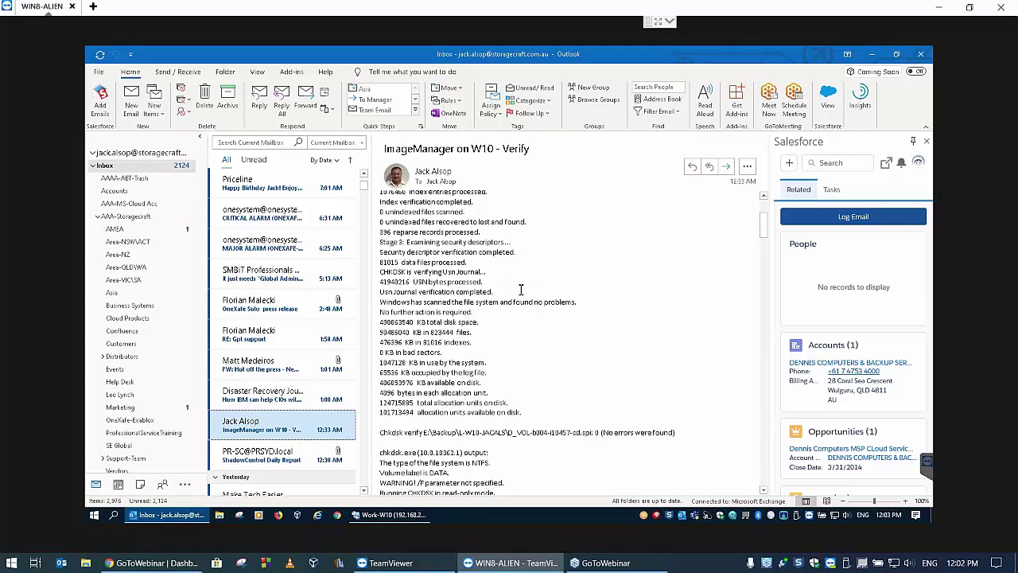
pyautogui.scroll(-1, 521, 290)
pyautogui.scroll(-2, 521, 290)
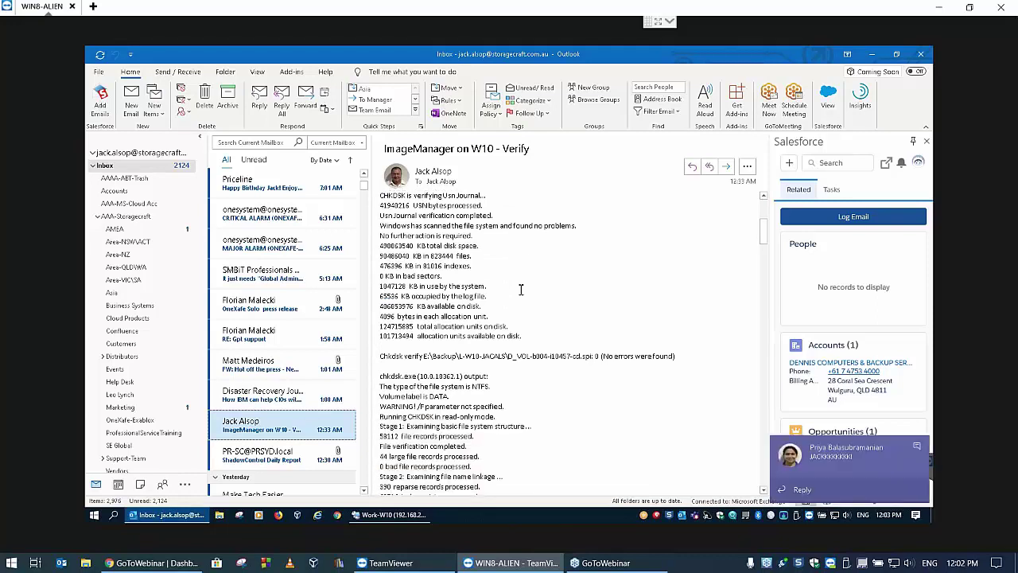
pyautogui.scroll(-1, 483, 284)
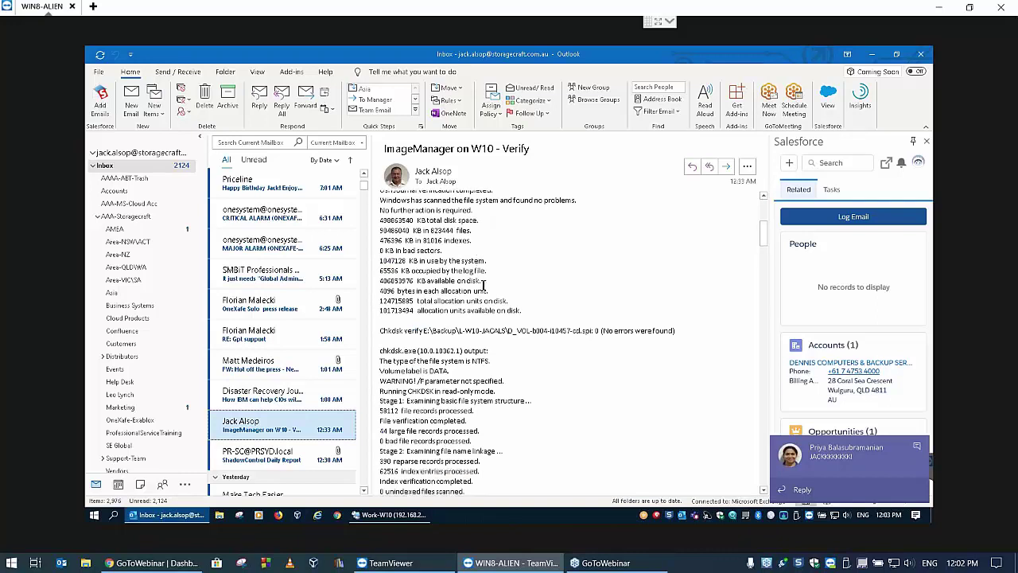
pyautogui.scroll(-1, 495, 252)
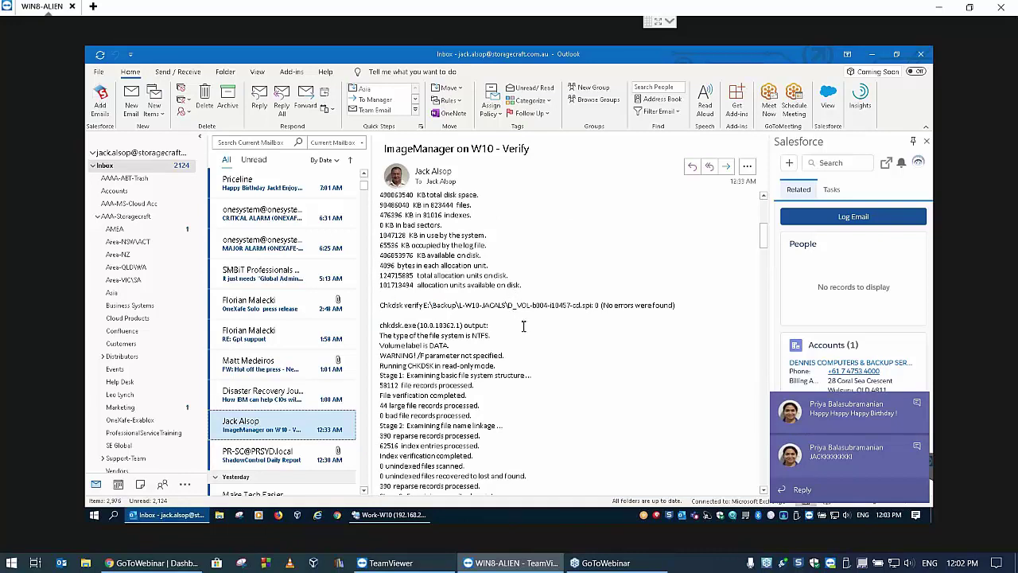
pyautogui.scroll(-2, 524, 326)
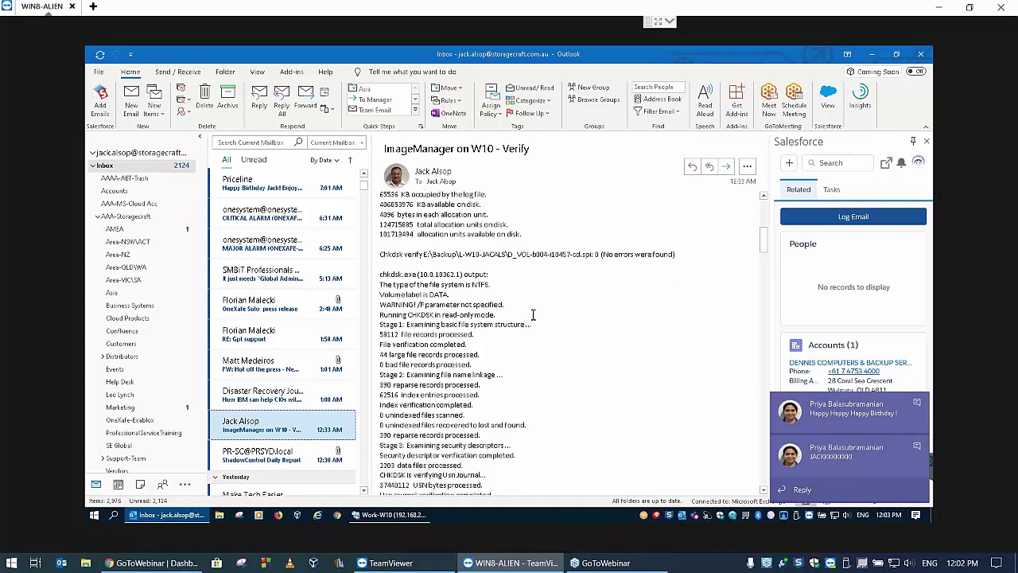
pyautogui.scroll(-1, 533, 315)
pyautogui.scroll(-2, 533, 315)
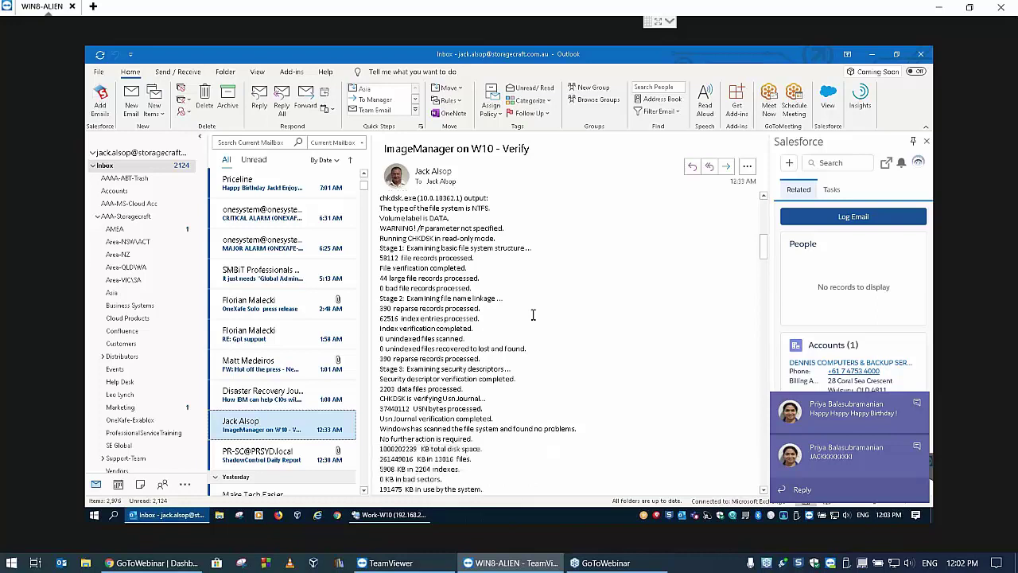
# Read through the chkdsk verification output for the Win2012R2-DC backup images further down the email
pyautogui.scroll(-2, 533, 315)
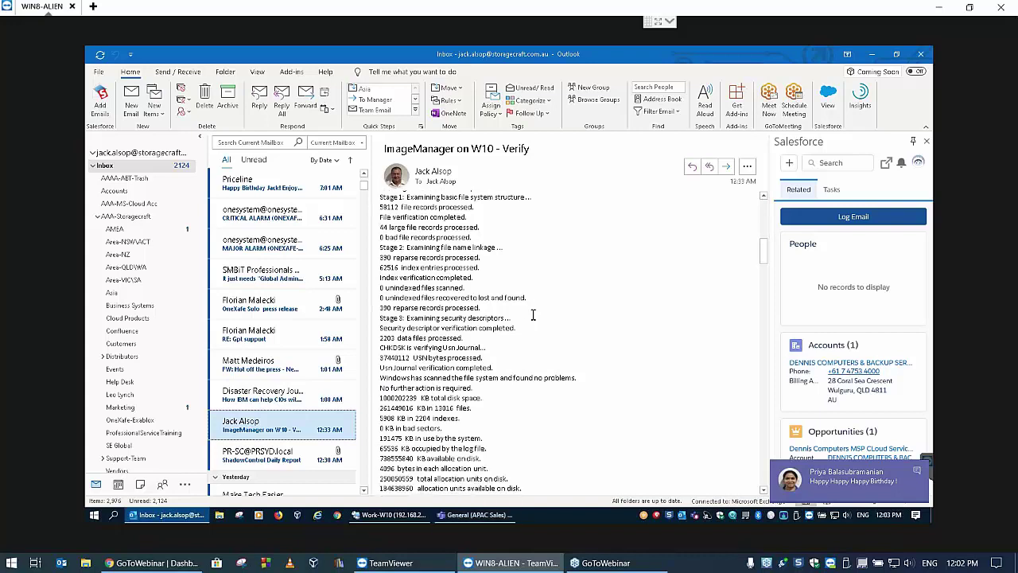
pyautogui.scroll(-1, 533, 315)
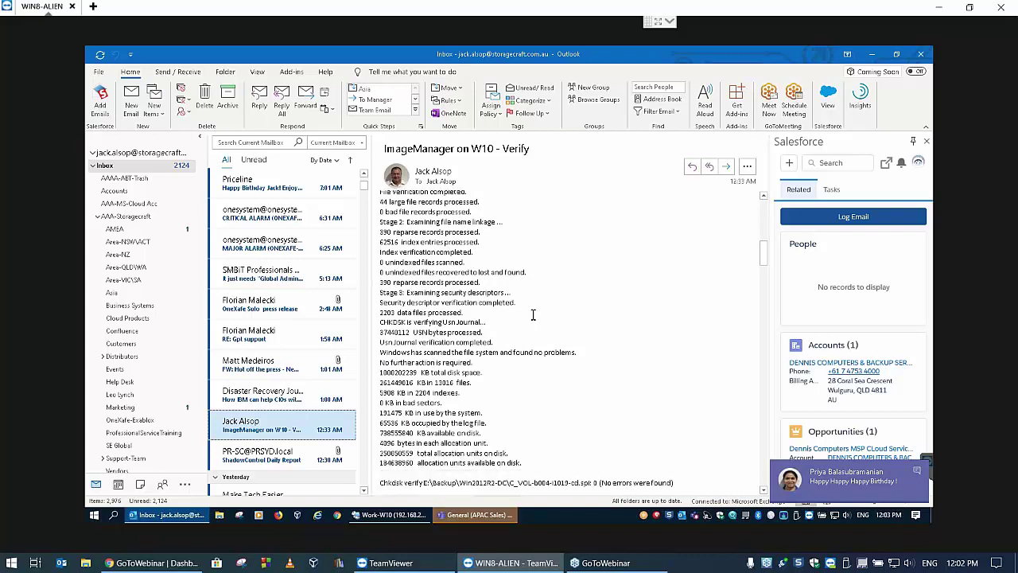
pyautogui.scroll(-1, 533, 315)
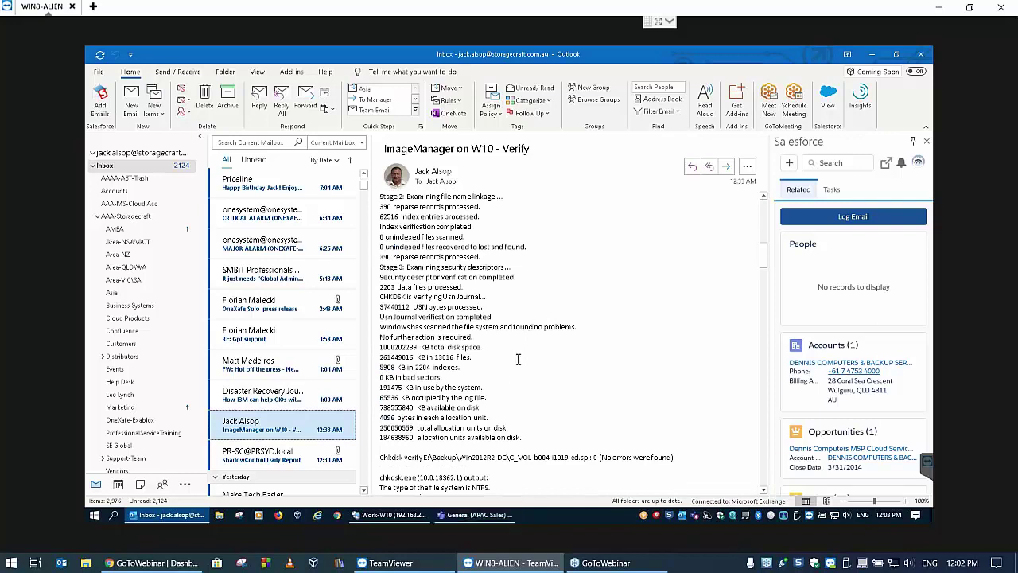
pyautogui.scroll(-2, 518, 359)
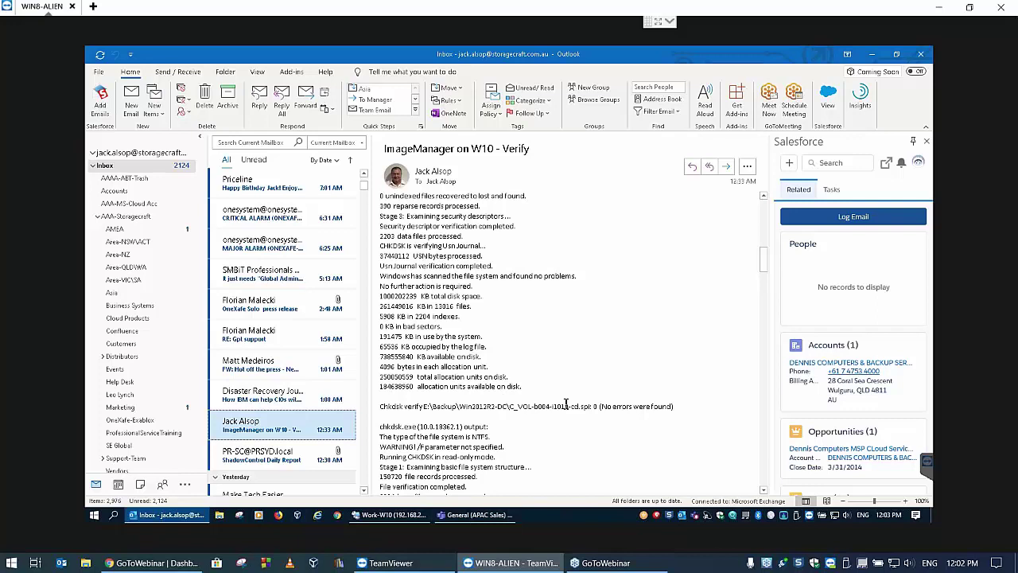
pyautogui.scroll(-2, 569, 393)
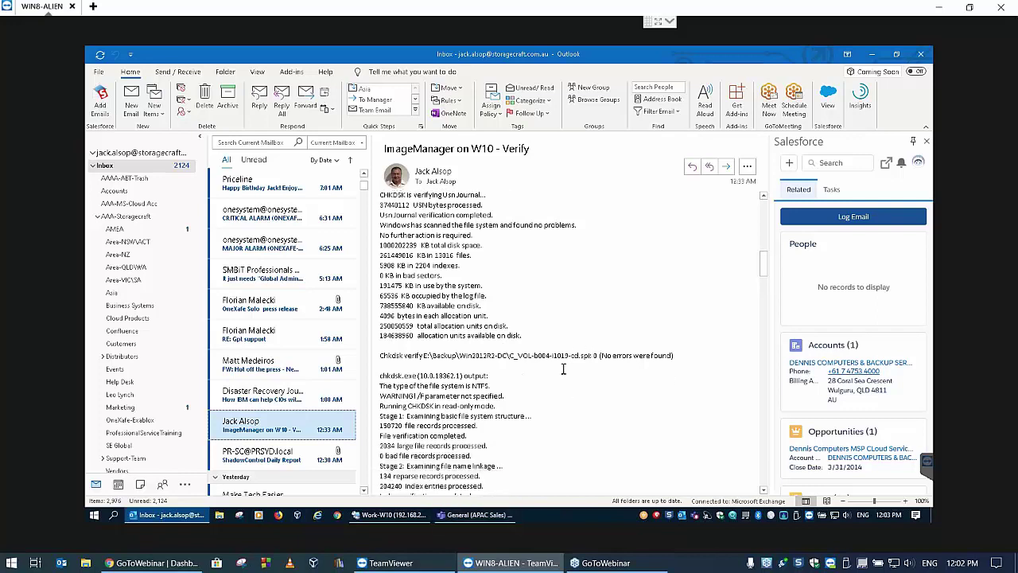
pyautogui.scroll(-6, 565, 362)
pyautogui.scroll(4, 566, 342)
pyautogui.scroll(-4, 527, 332)
pyautogui.scroll(-6, 527, 332)
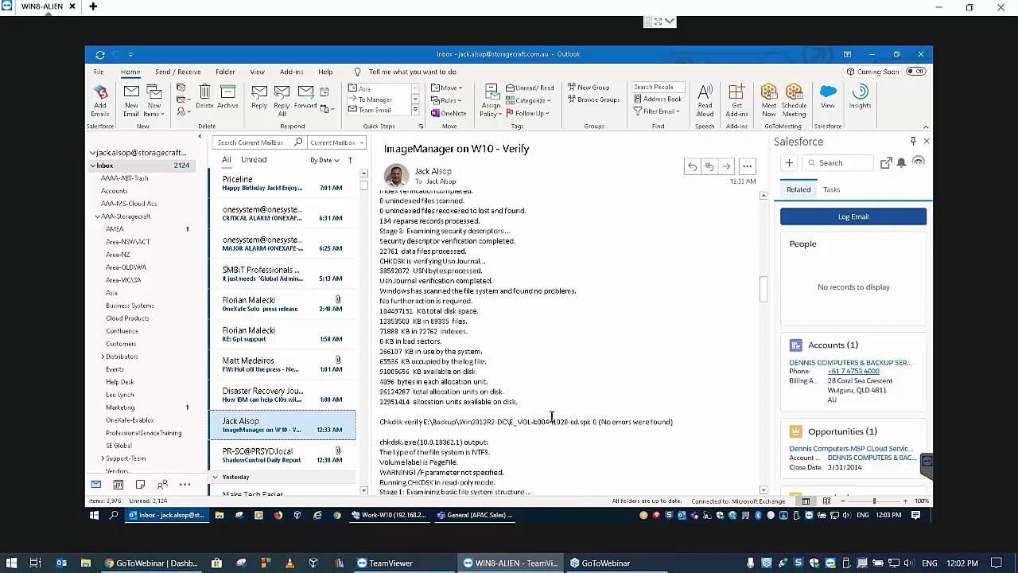
pyautogui.scroll(-3, 562, 398)
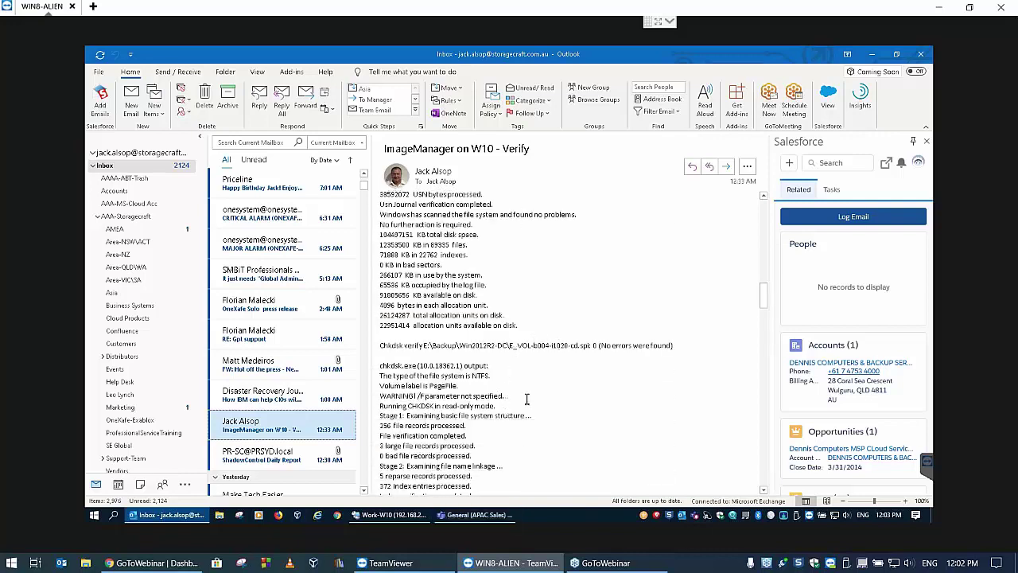
pyautogui.scroll(-6, 528, 399)
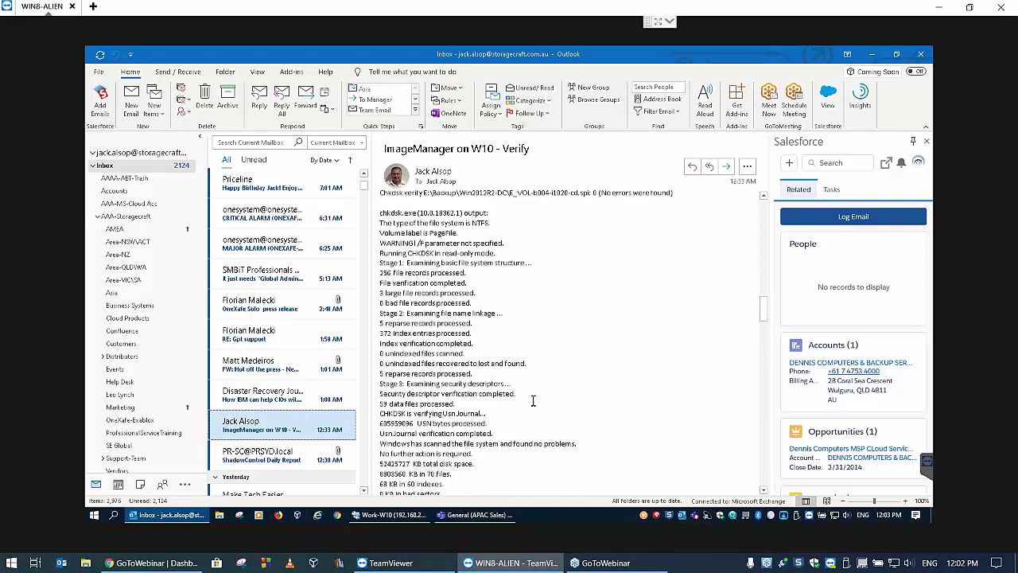
pyautogui.scroll(1, 541, 382)
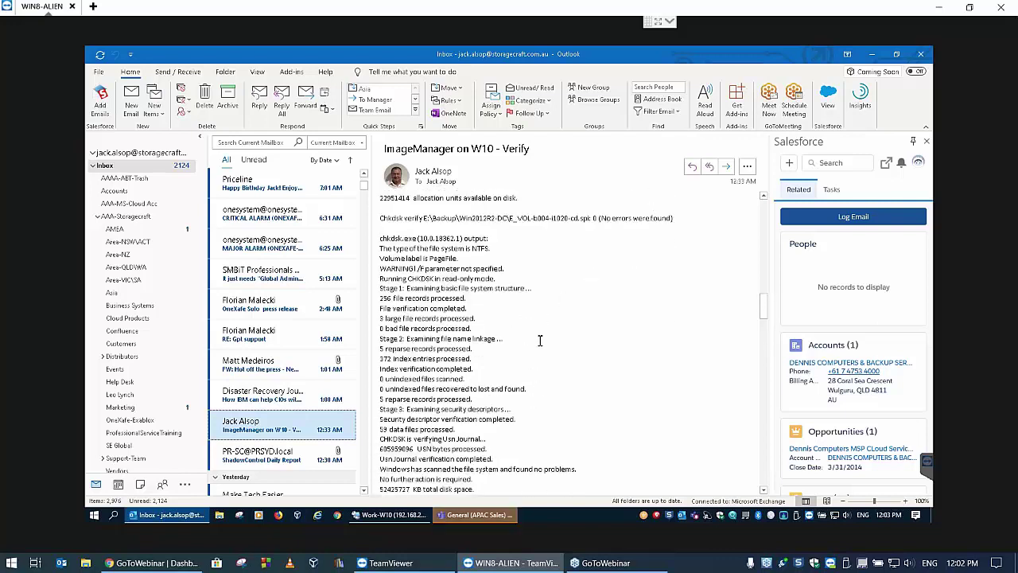
# Examine the chkdsk results for the C and E volume images of Win2012R2-SQL in the email
pyautogui.scroll(-4, 539, 342)
pyautogui.scroll(-4, 539, 342)
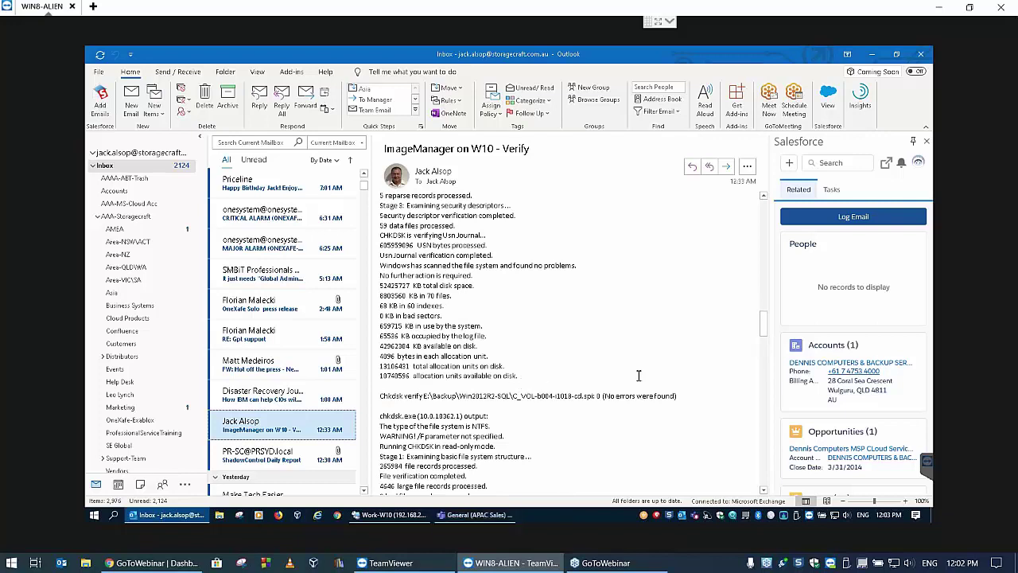
pyautogui.scroll(-4, 603, 377)
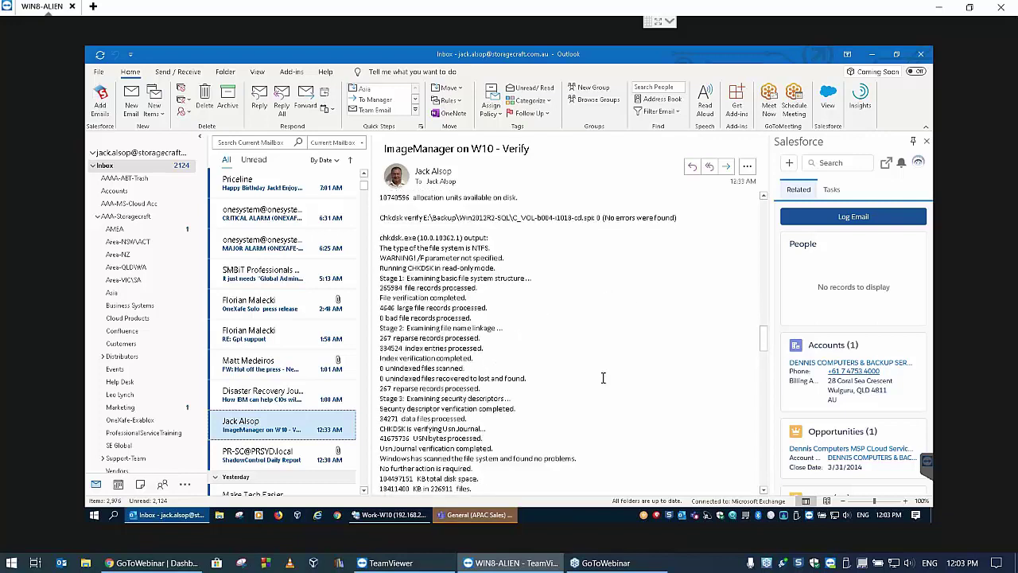
pyautogui.scroll(-6, 602, 378)
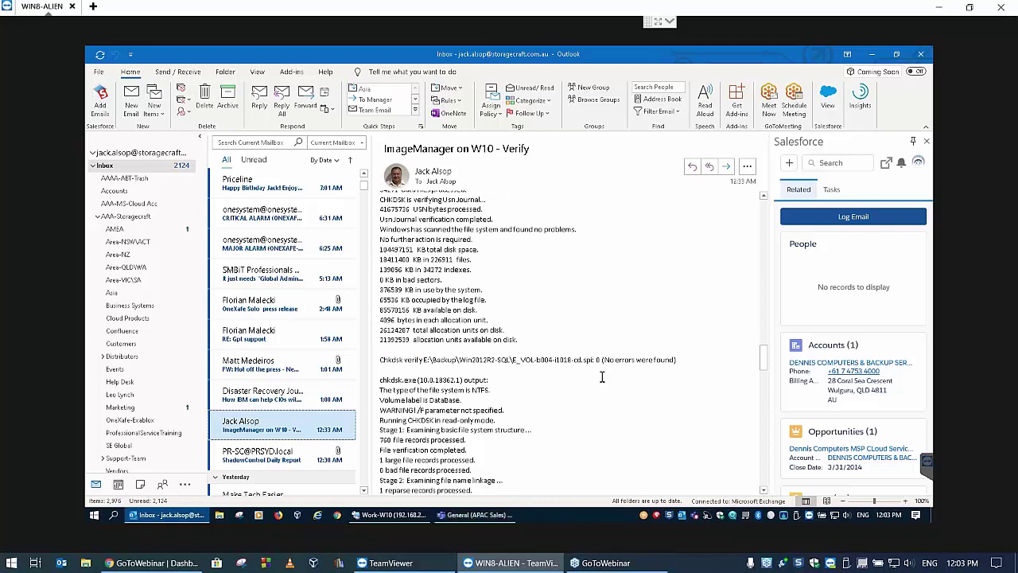
pyautogui.scroll(-1, 601, 377)
pyautogui.scroll(-1, 589, 374)
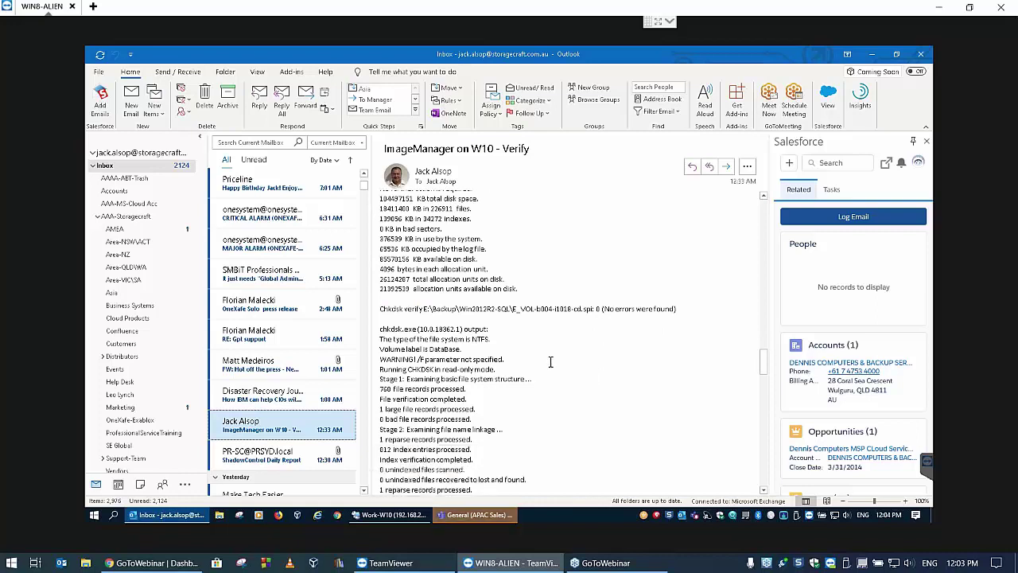
pyautogui.scroll(-11, 557, 360)
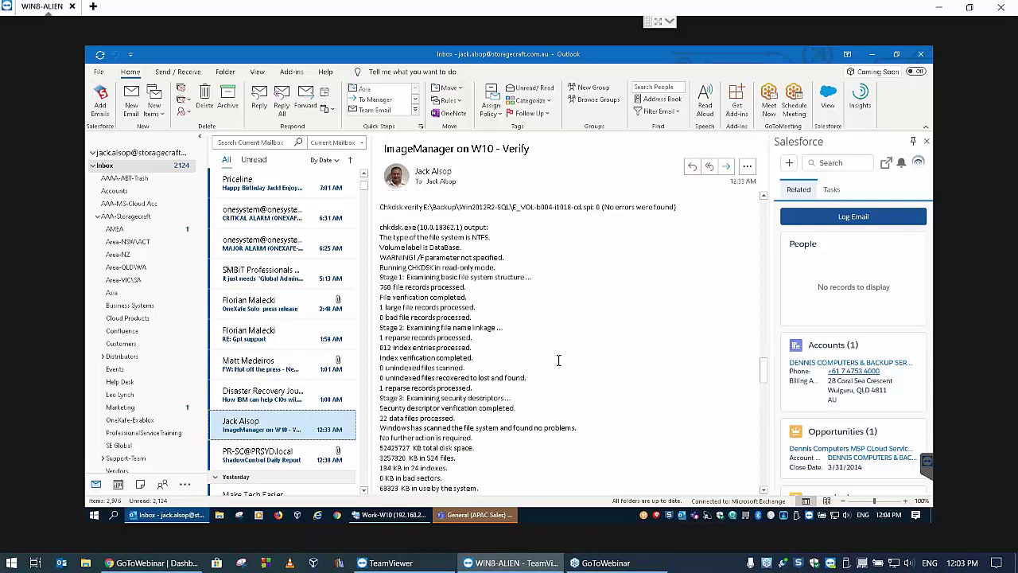
# Go back up through the verification email to its first entry, the L-W10-JACALS C volume image
pyautogui.scroll(10, 560, 361)
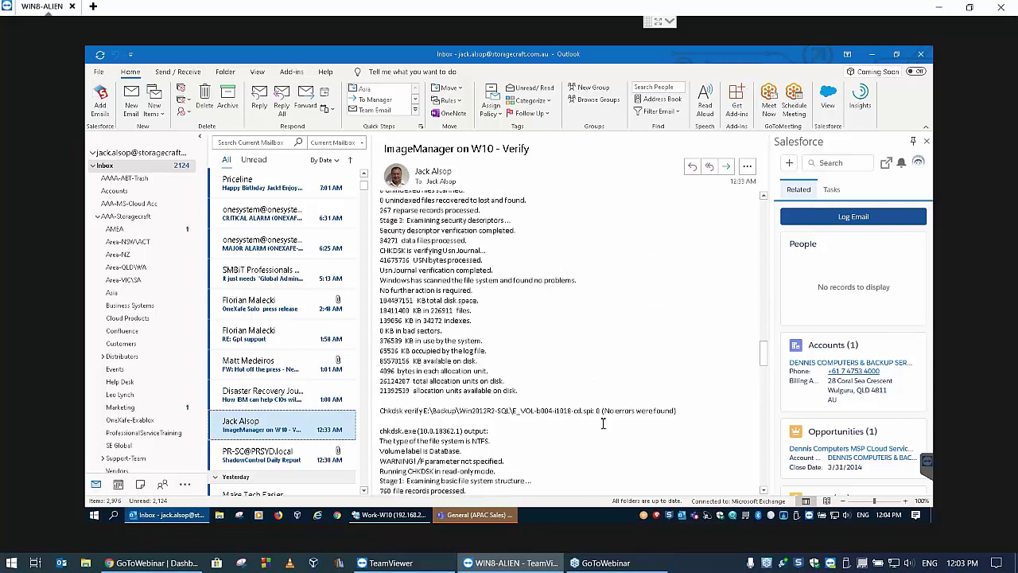
pyautogui.scroll(5, 579, 410)
pyautogui.scroll(10, 583, 398)
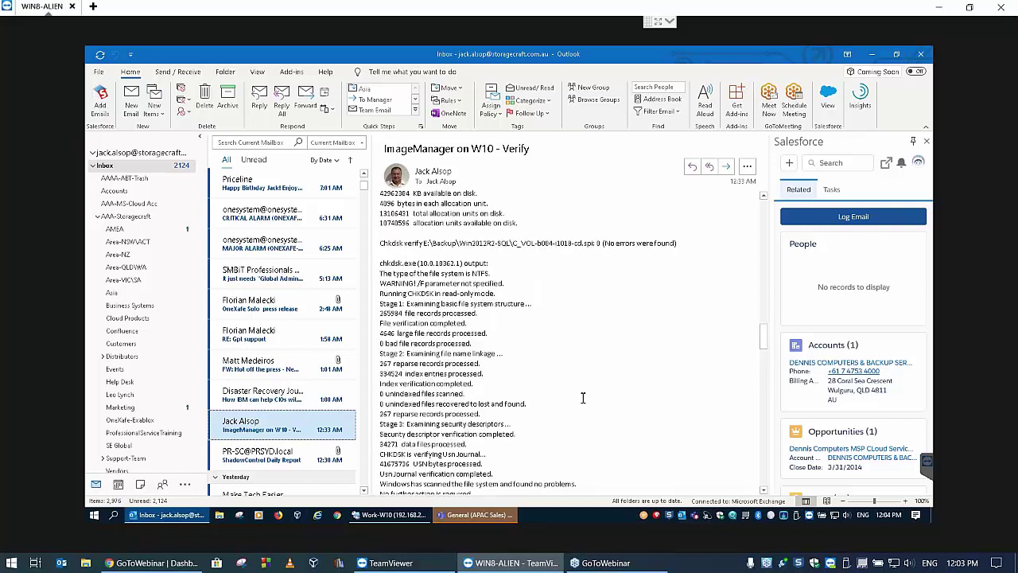
pyautogui.scroll(12, 582, 398)
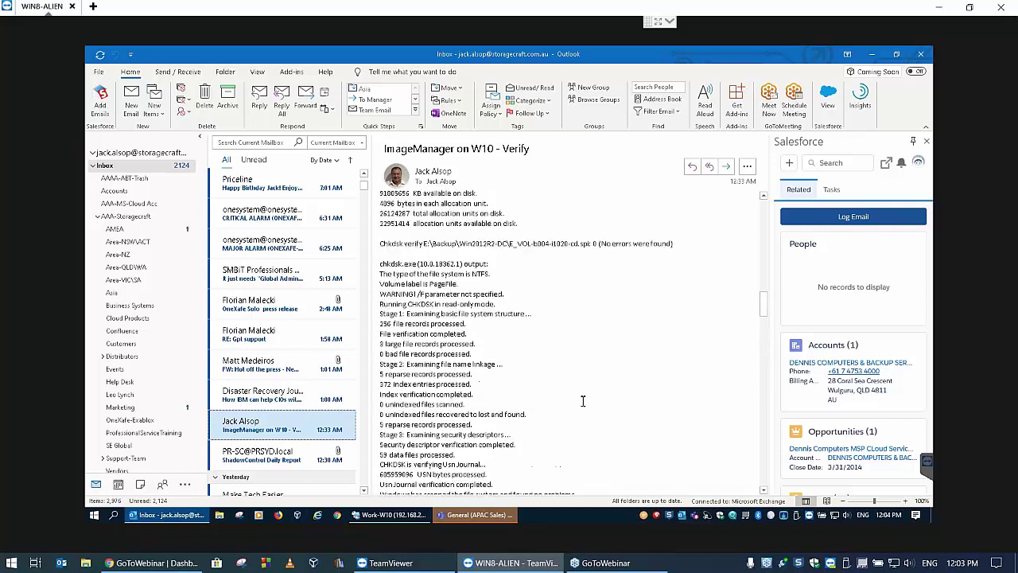
pyautogui.scroll(10, 582, 400)
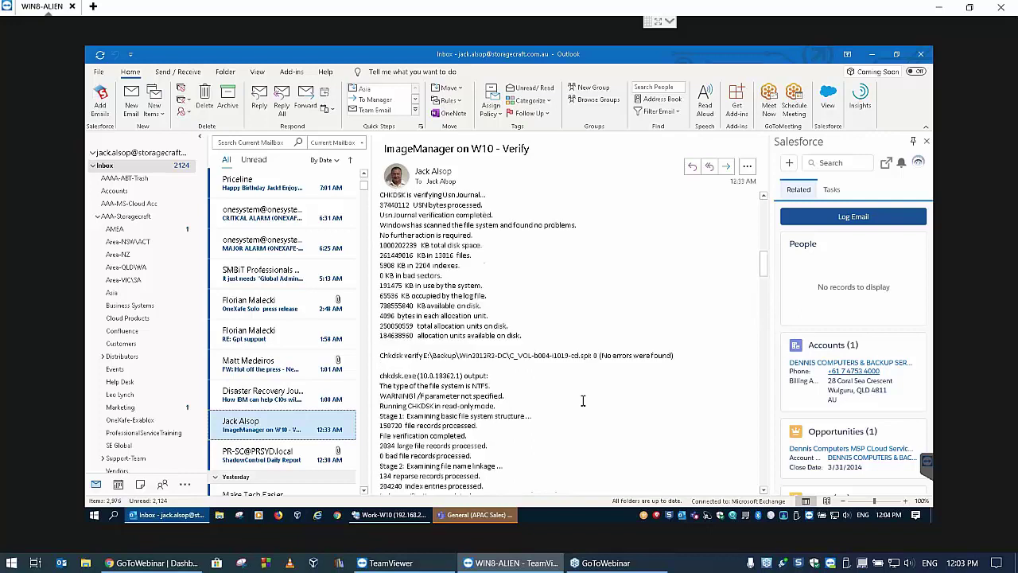
pyautogui.scroll(10, 582, 400)
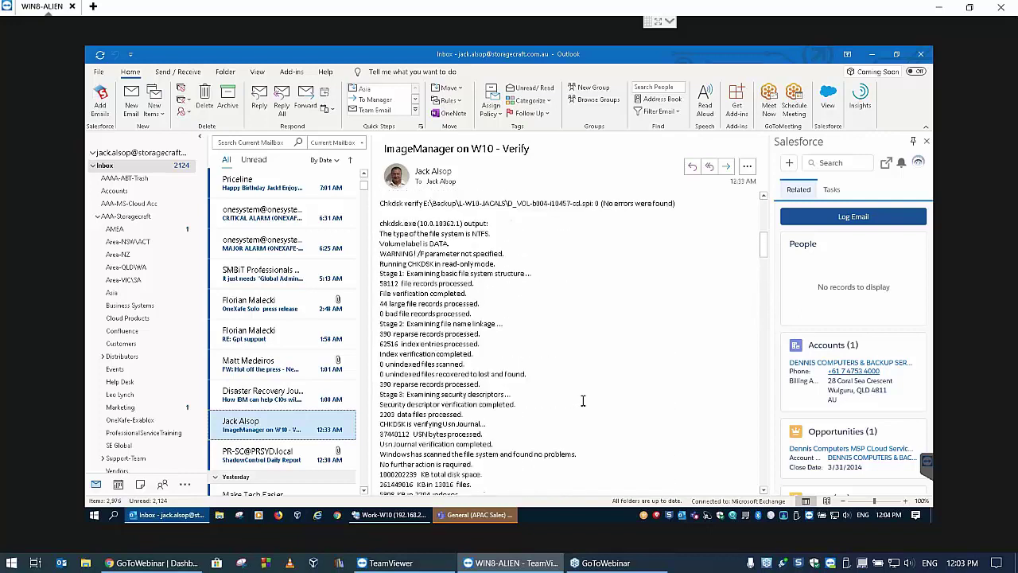
pyautogui.scroll(5, 584, 400)
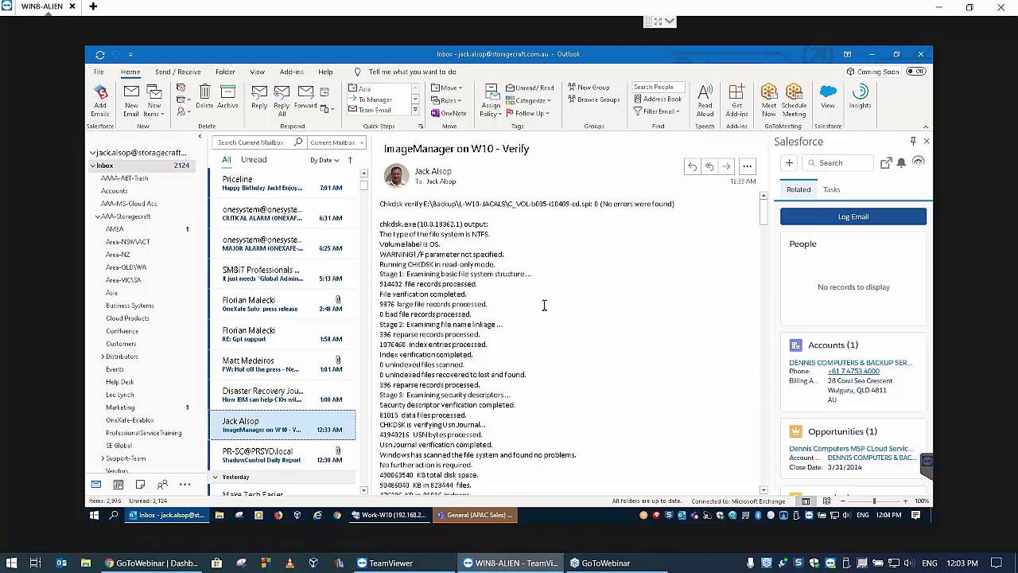
# Switch back to the Work-W10 remote desktop session and close the managed folder settings without saving
pyautogui.click(390, 514)
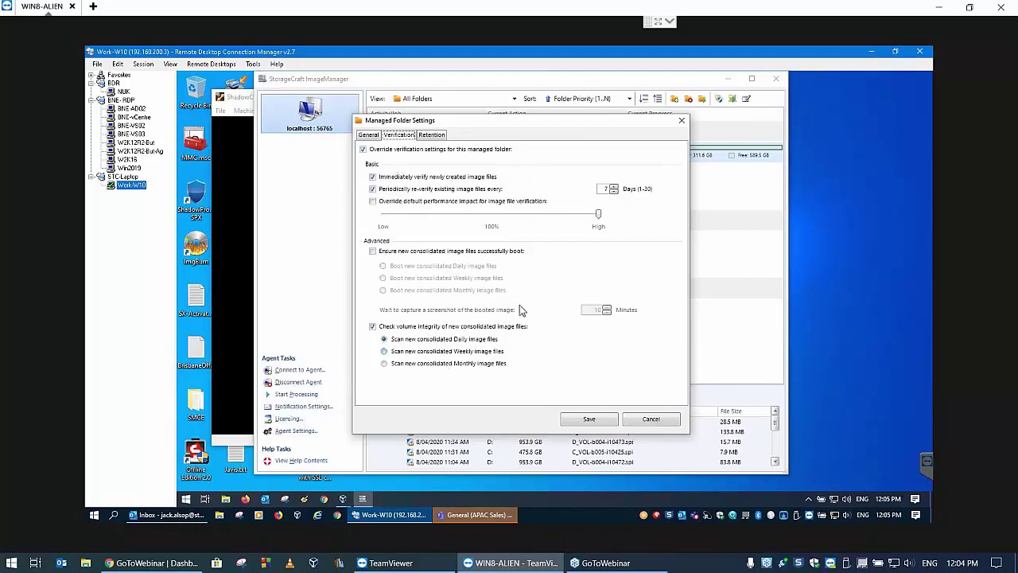
pyautogui.click(654, 421)
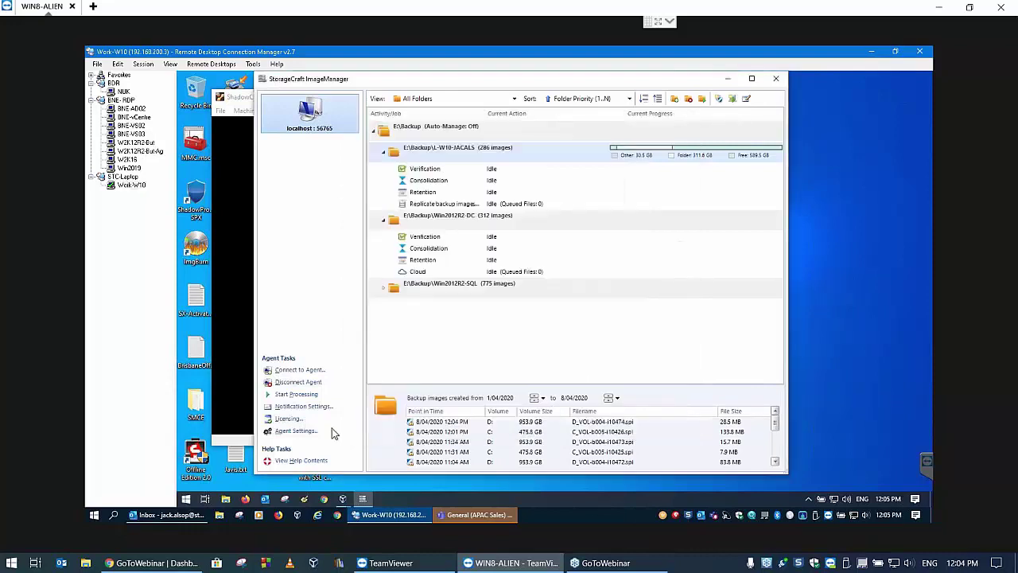
# Review the general, replication mode and cloud settings of the Win2012R2-DC folder's Cloud replication job, and close them without saving
pyautogui.click(419, 273)
pyautogui.rightClick(420, 273)
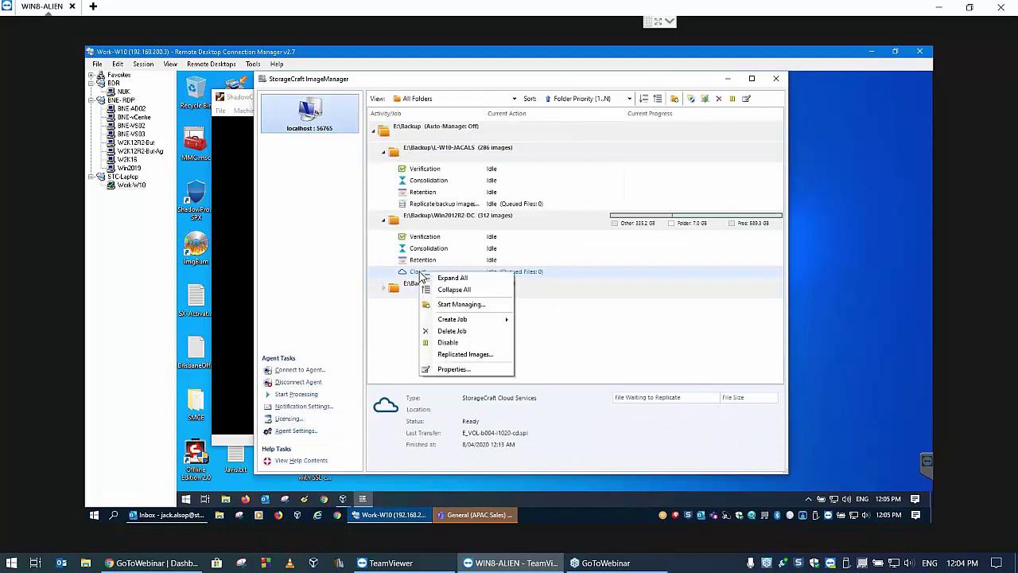
pyautogui.click(460, 370)
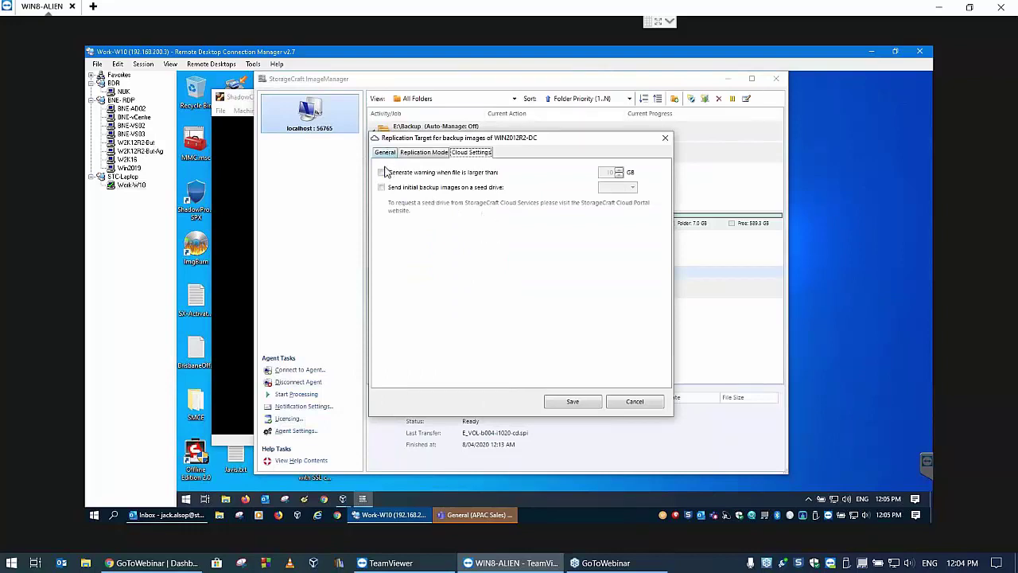
pyautogui.hotkey('ctrl', 'Tab')
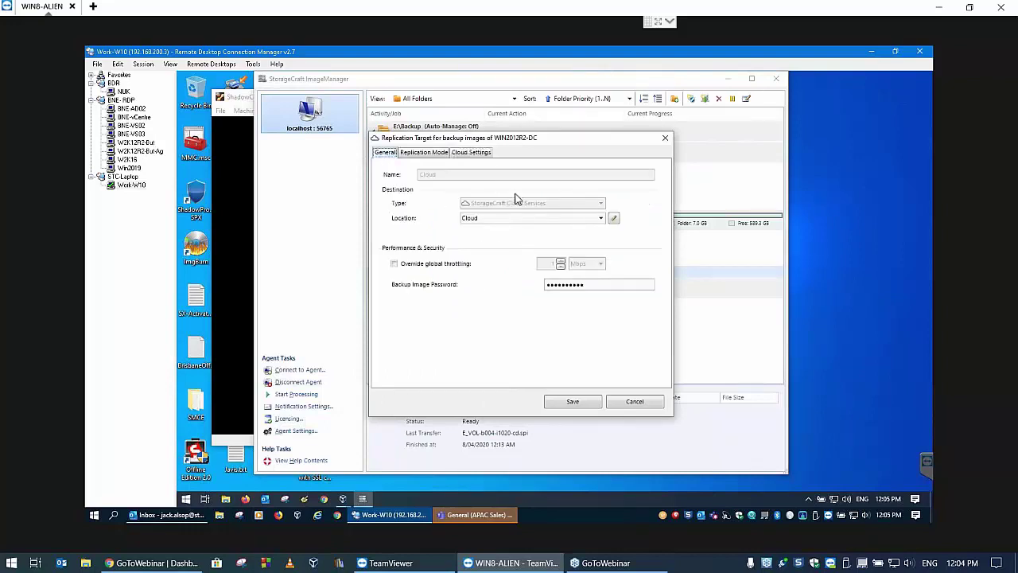
pyautogui.click(425, 152)
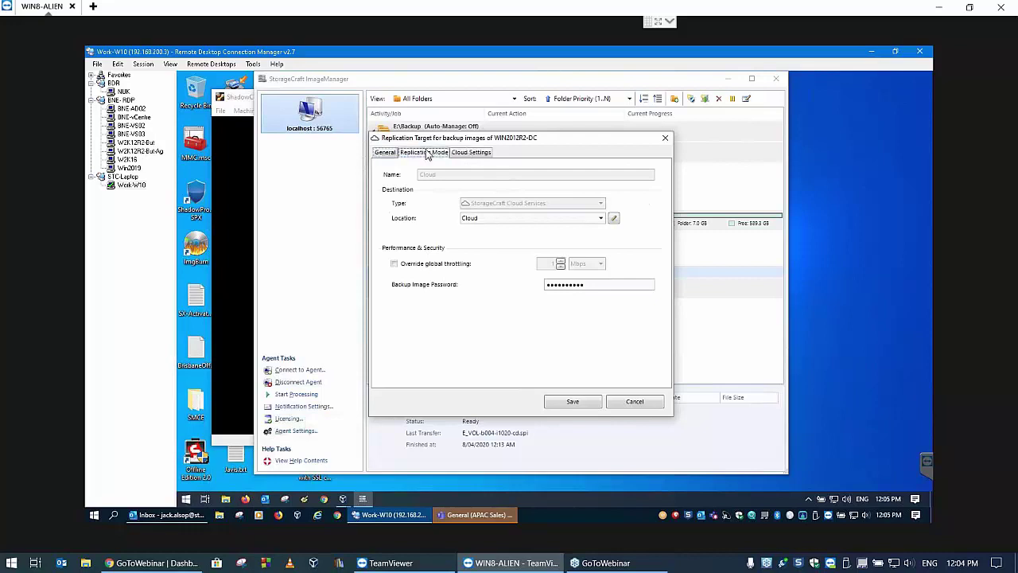
pyautogui.click(470, 153)
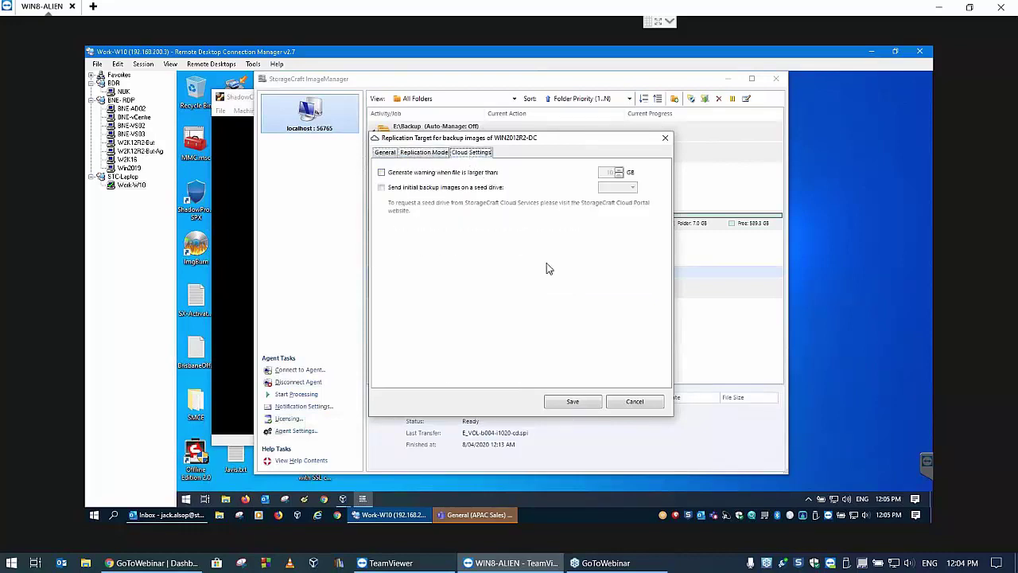
pyautogui.click(634, 402)
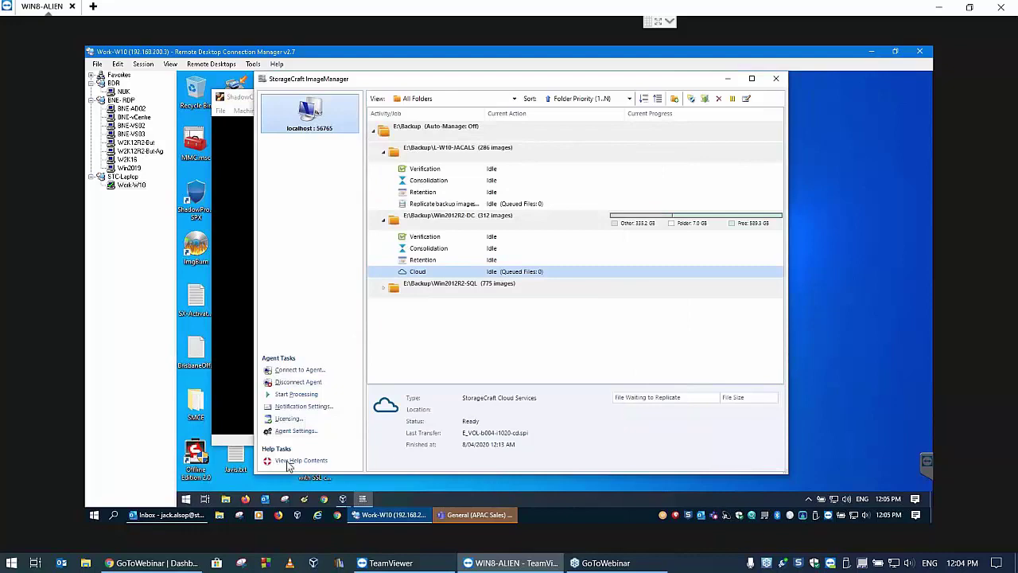
# Open File Explorer on Work-W10, browse to C:\Program Files (x86)\StorageCraft\ImageManager and look through its files
pyautogui.click(225, 499)
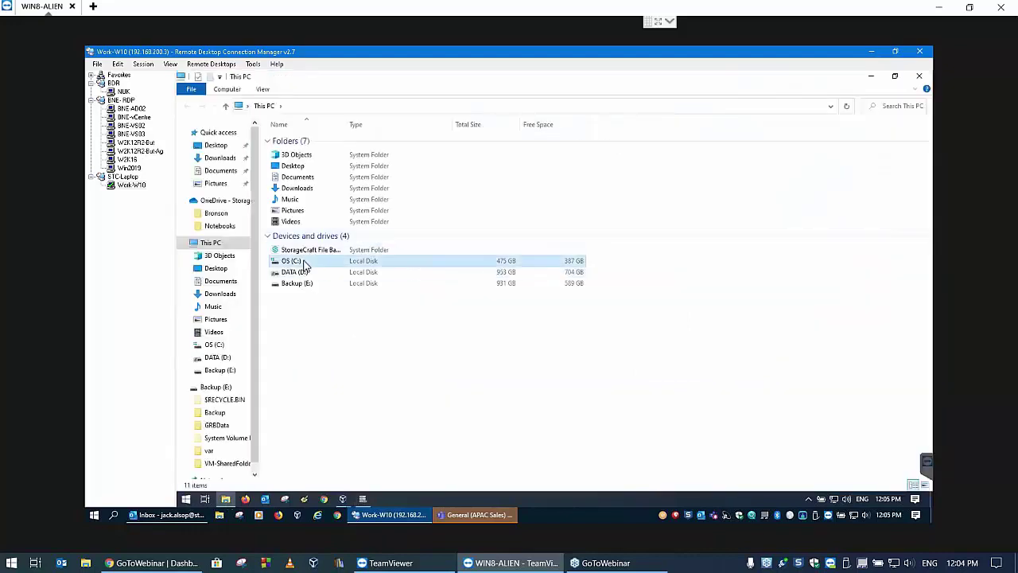
pyautogui.doubleClick(304, 261)
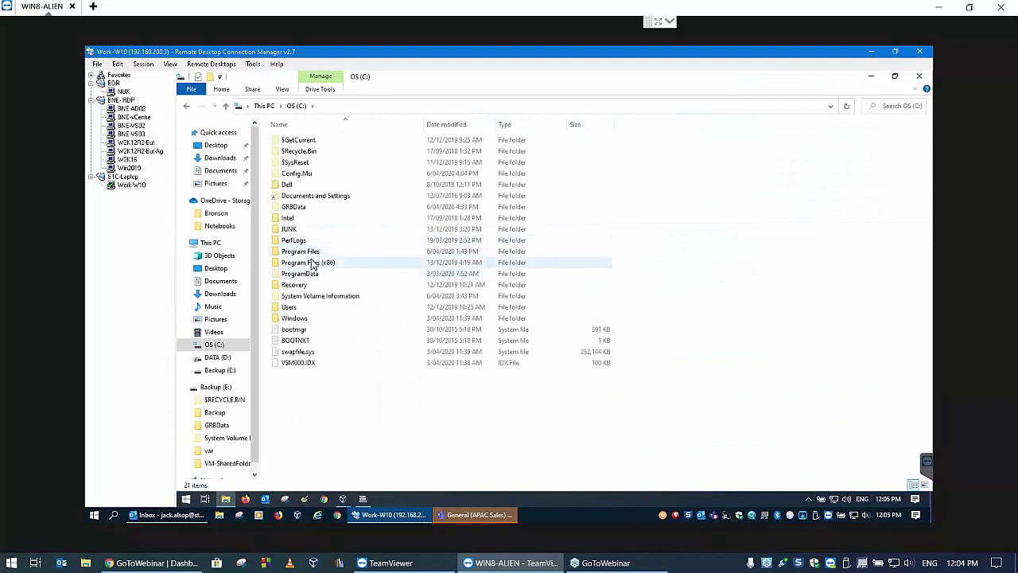
pyautogui.doubleClick(309, 262)
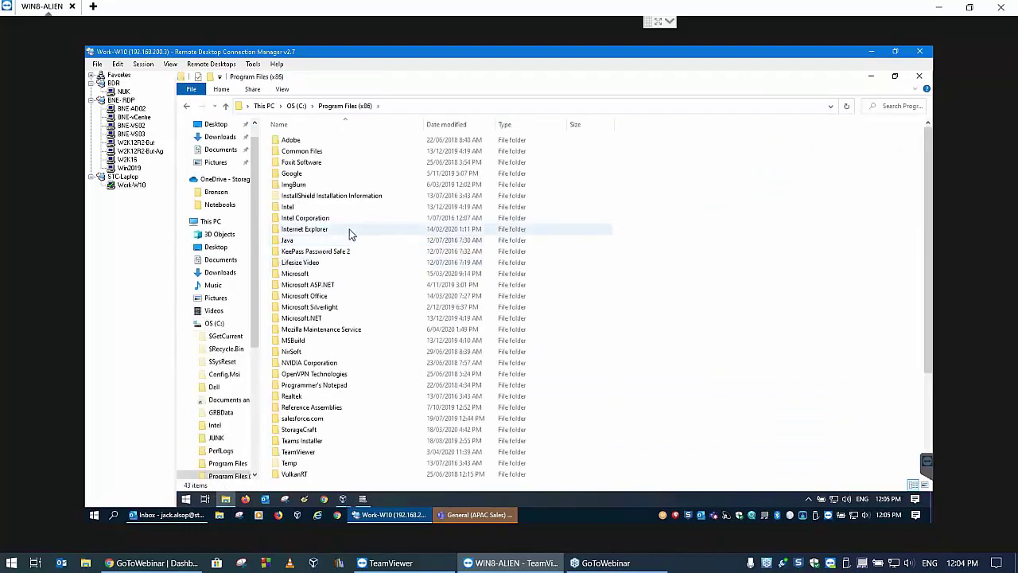
pyautogui.scroll(-3, 337, 259)
pyautogui.doubleClick(315, 340)
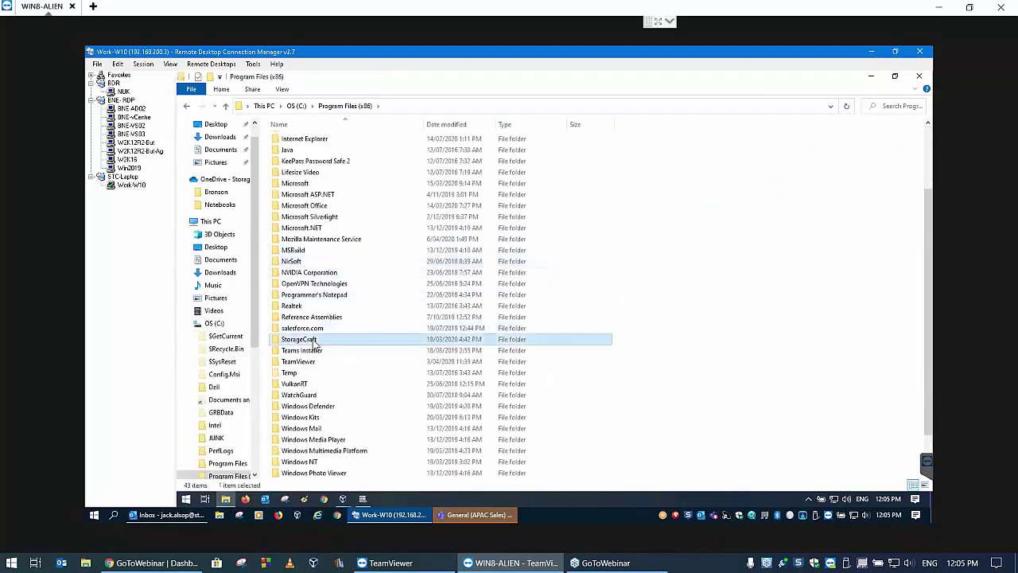
pyautogui.click(311, 156)
pyautogui.doubleClick(311, 156)
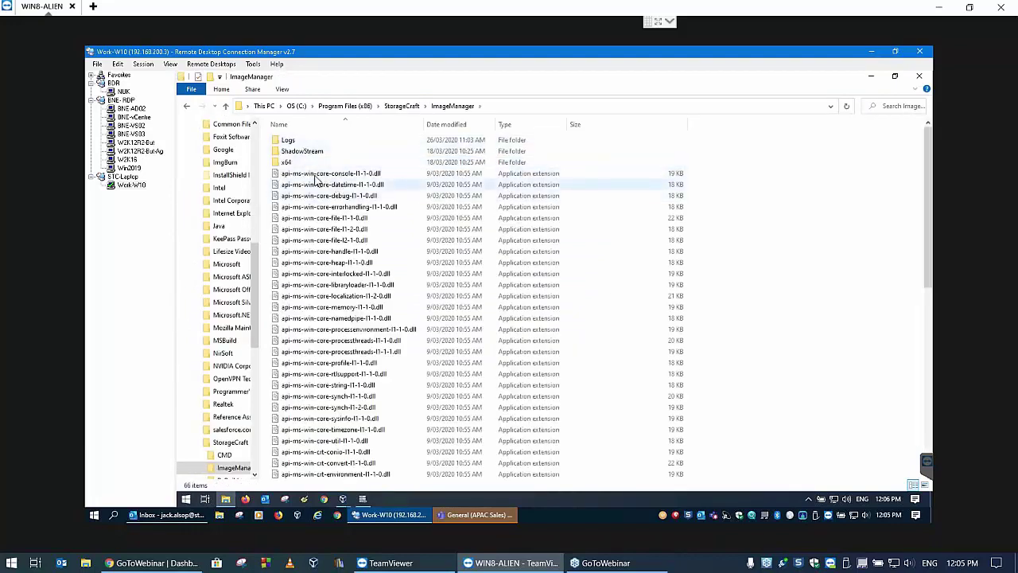
pyautogui.scroll(-10, 324, 191)
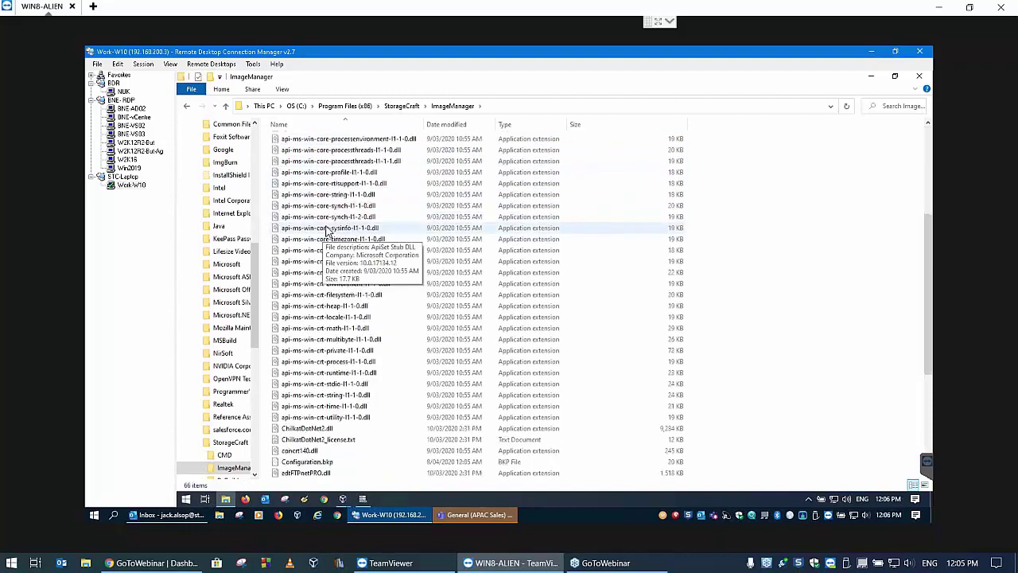
pyautogui.scroll(-1, 326, 231)
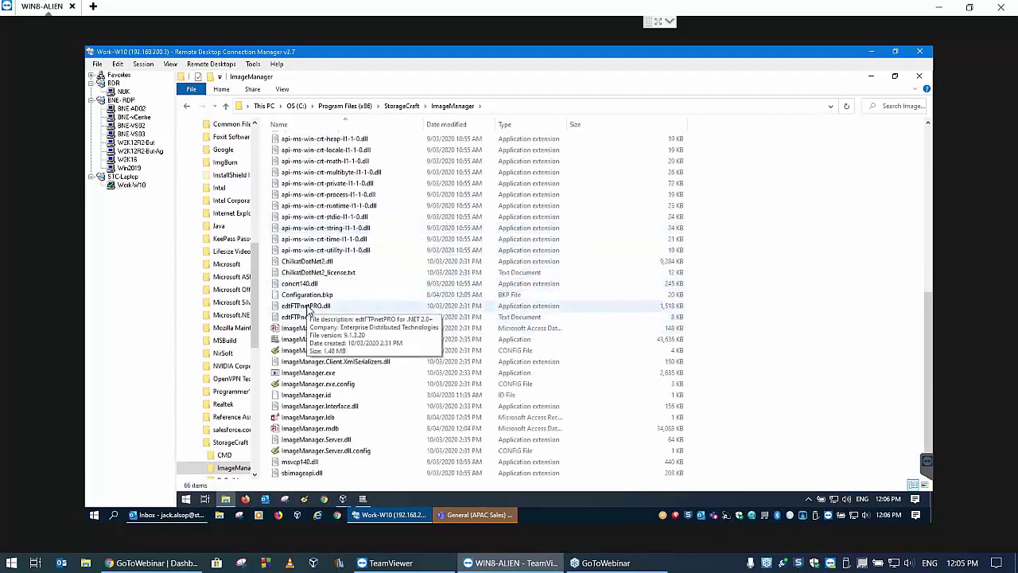
# Point out edtFTPnetPRO.dll and ChilkatDotNet2.dll in the ImageManager folder, and close the File Explorer window
pyautogui.click(308, 307)
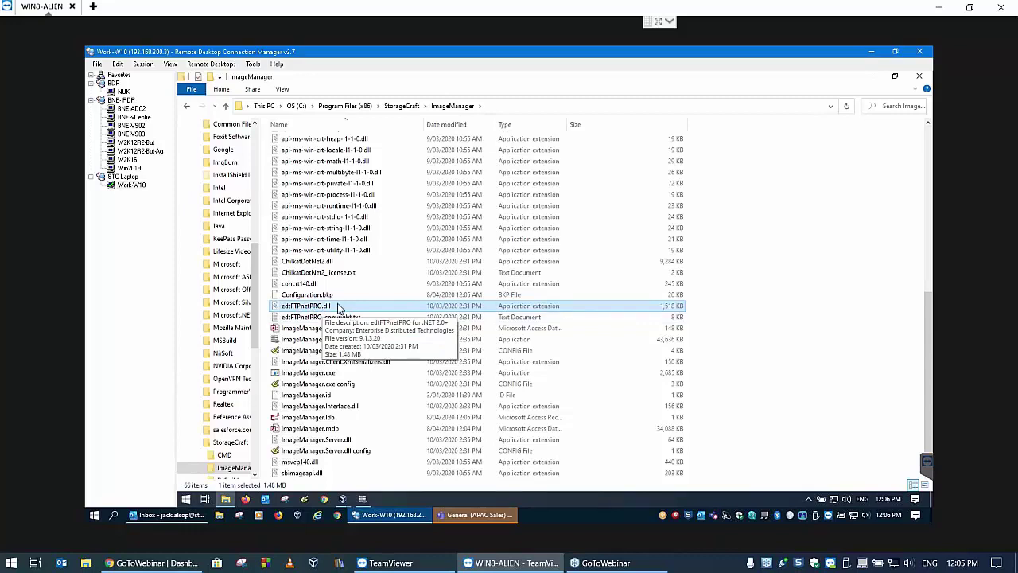
pyautogui.press('c')
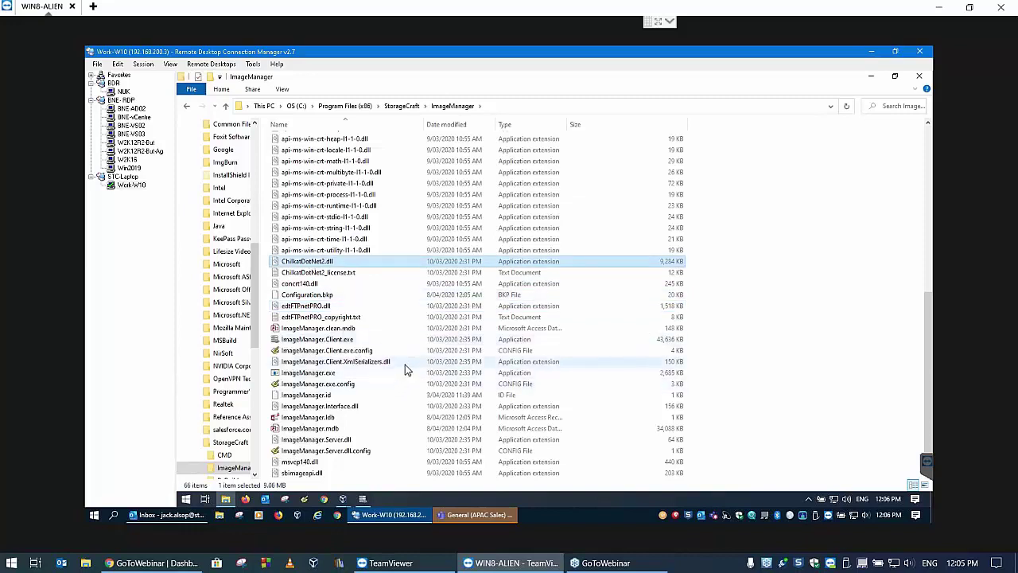
pyautogui.moveTo(398, 368)
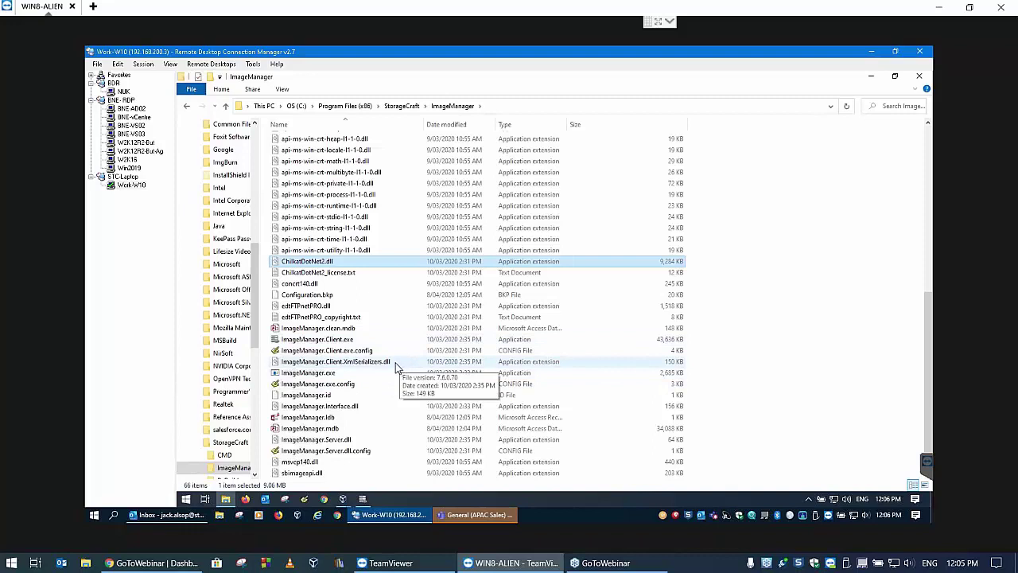
pyautogui.moveTo(291, 316)
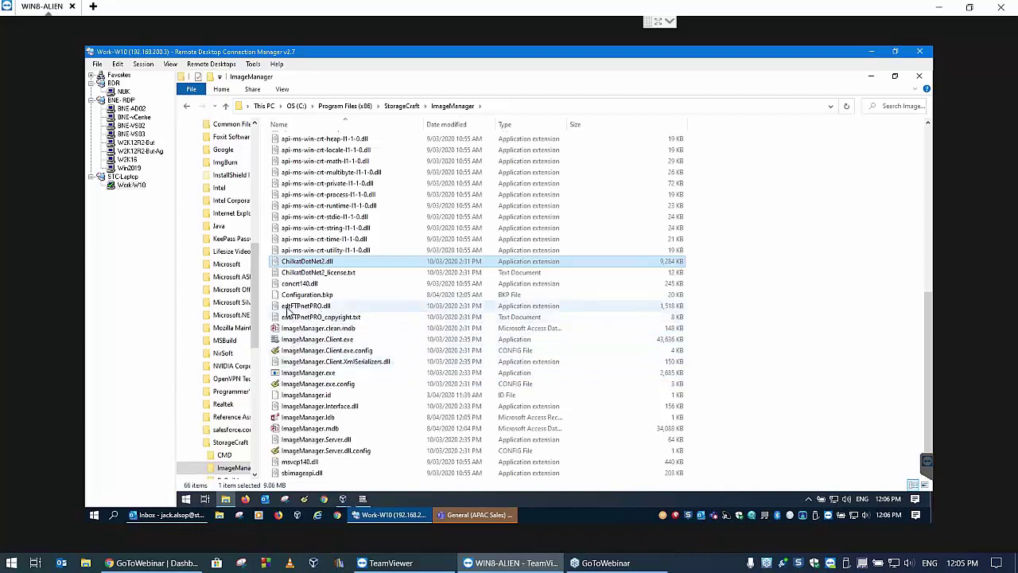
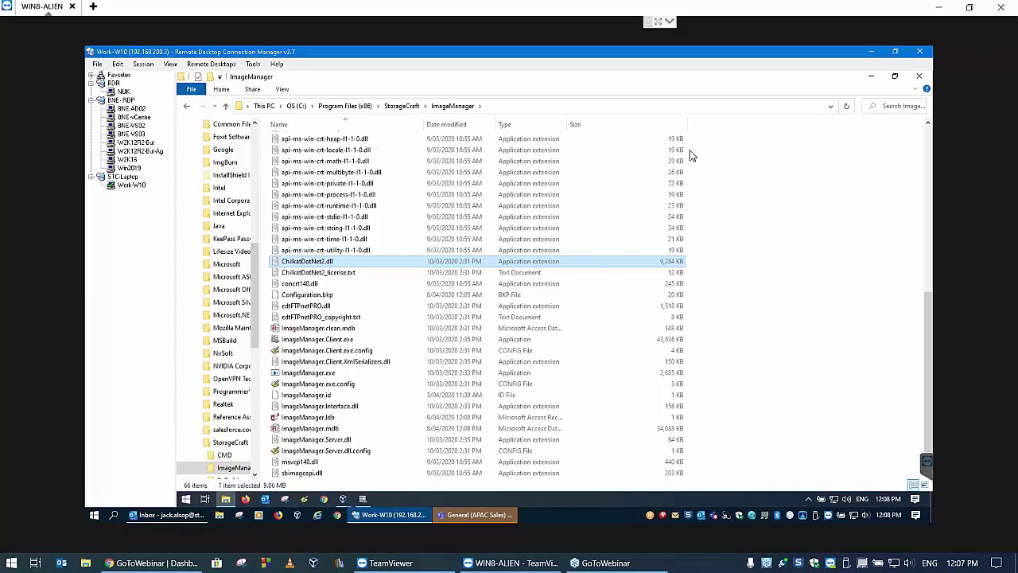
pyautogui.click(191, 90)
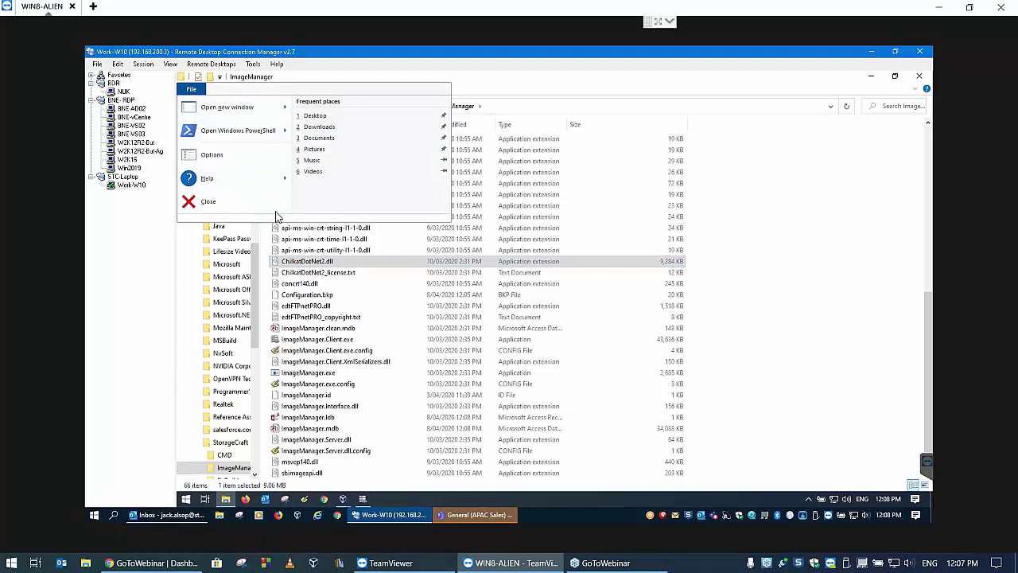
pyautogui.click(219, 205)
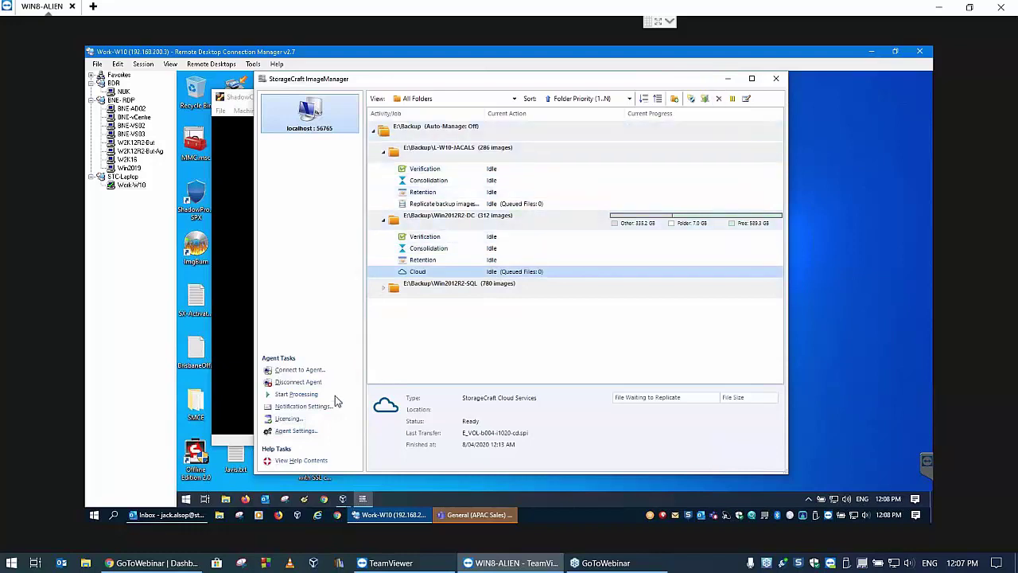
# Start a new replication job for the L-W10-JACALS folder, review the available destination types, and close it without saving
pyautogui.rightClick(467, 147)
pyautogui.moveTo(548, 216)
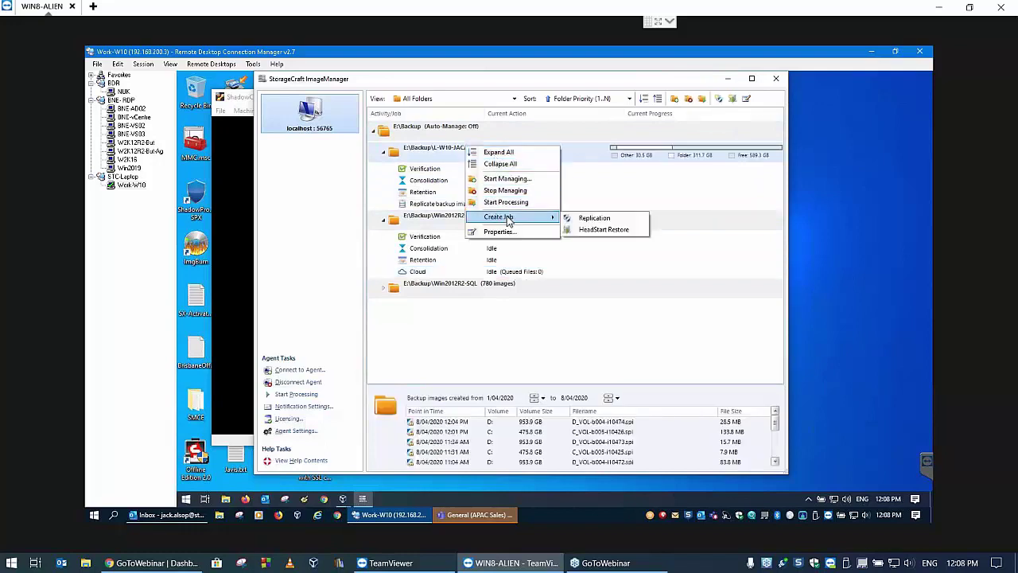
pyautogui.click(597, 219)
pyautogui.click(603, 205)
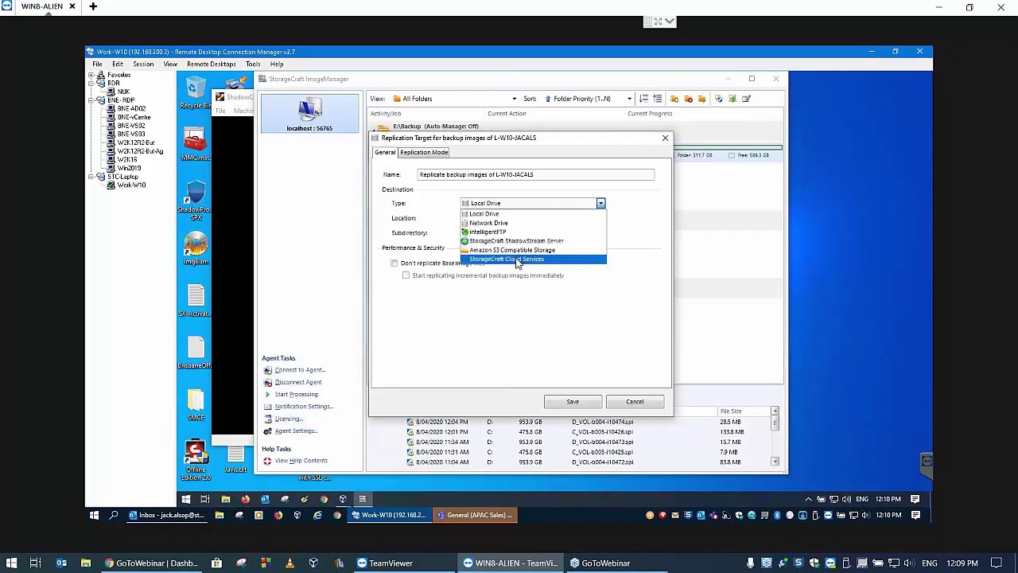
pyautogui.click(666, 140)
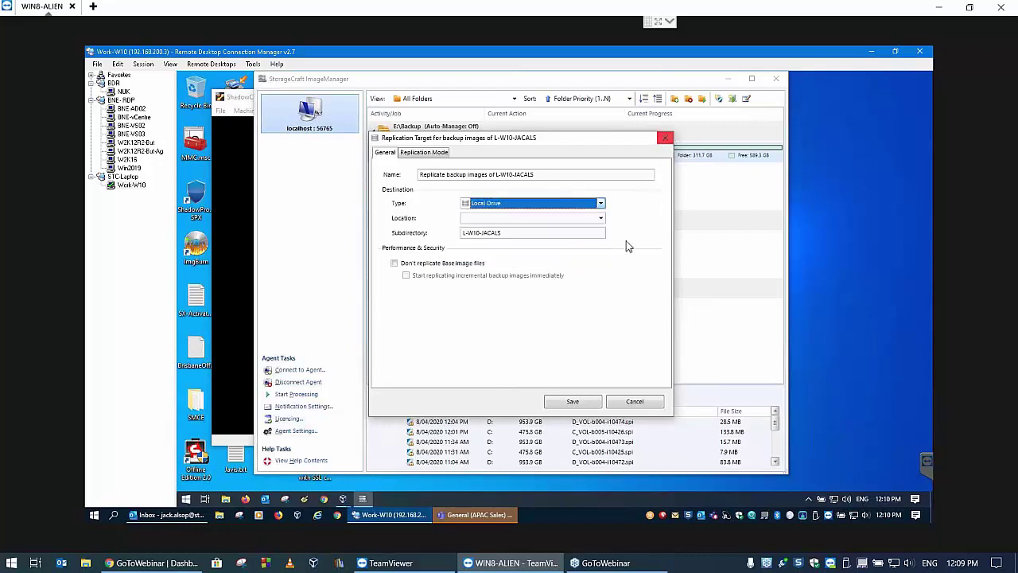
pyautogui.click(634, 402)
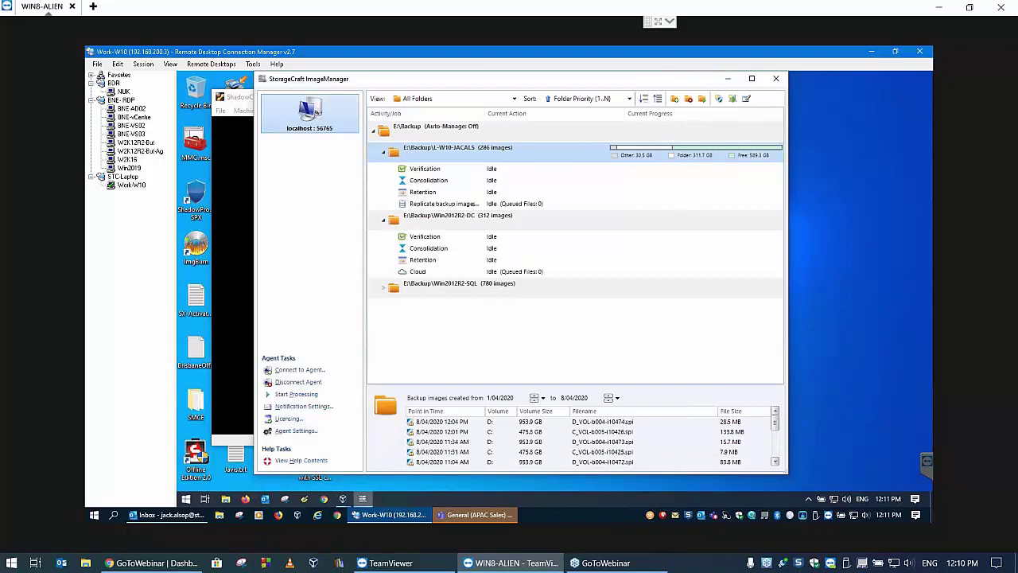
pyautogui.moveTo(216, 516)
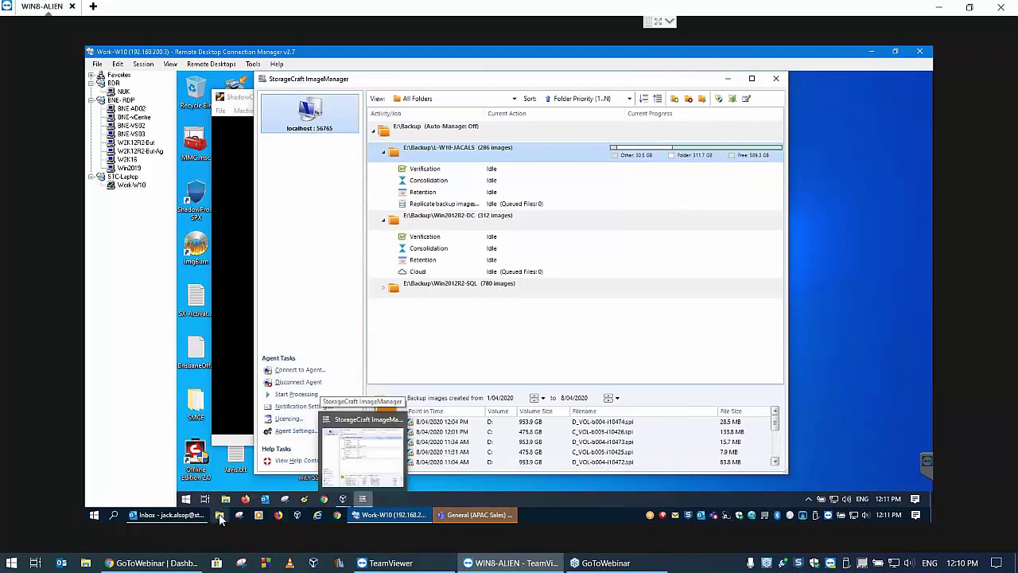
pyautogui.click(219, 514)
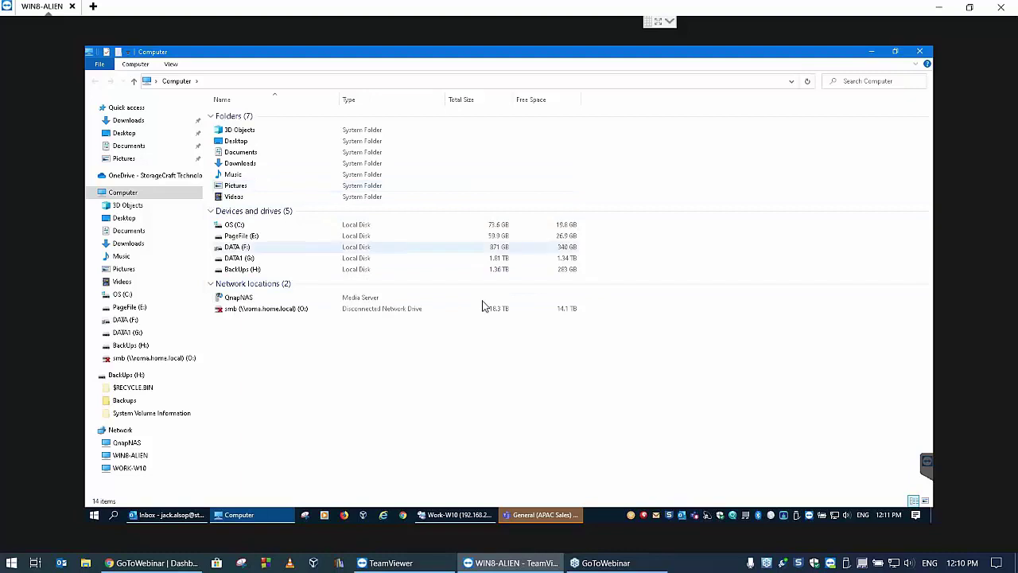
pyautogui.click(101, 65)
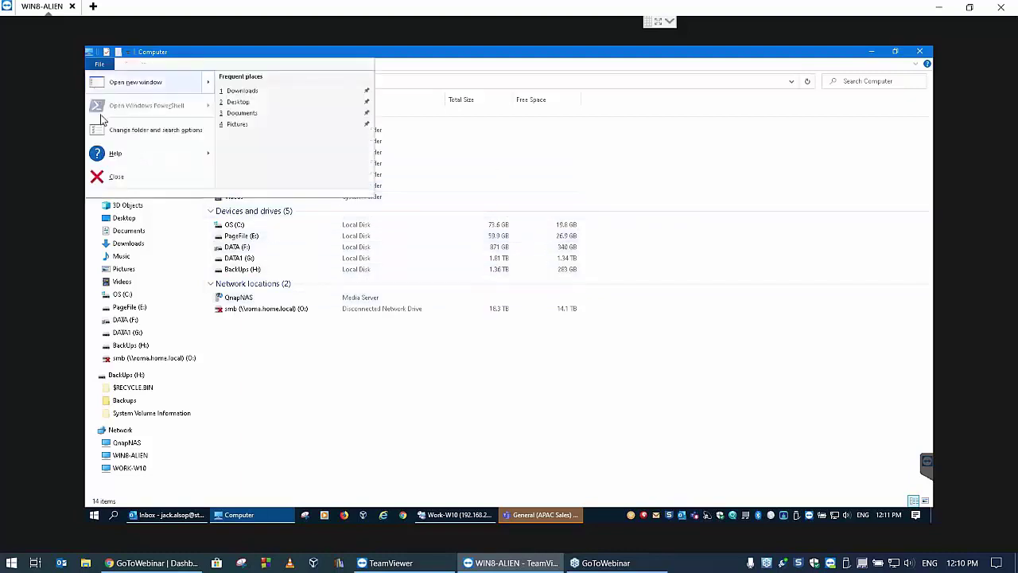
pyautogui.click(116, 178)
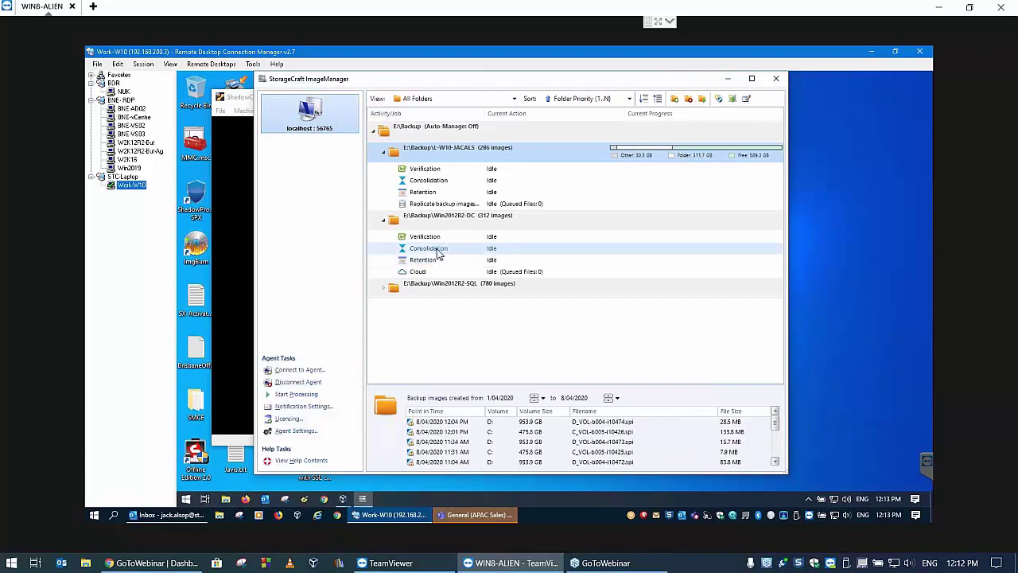
# Show the status of the Win2012R2-DC folder's Cloud job, and open the OS (C:) drive in File Explorer on the host computer
pyautogui.click(427, 273)
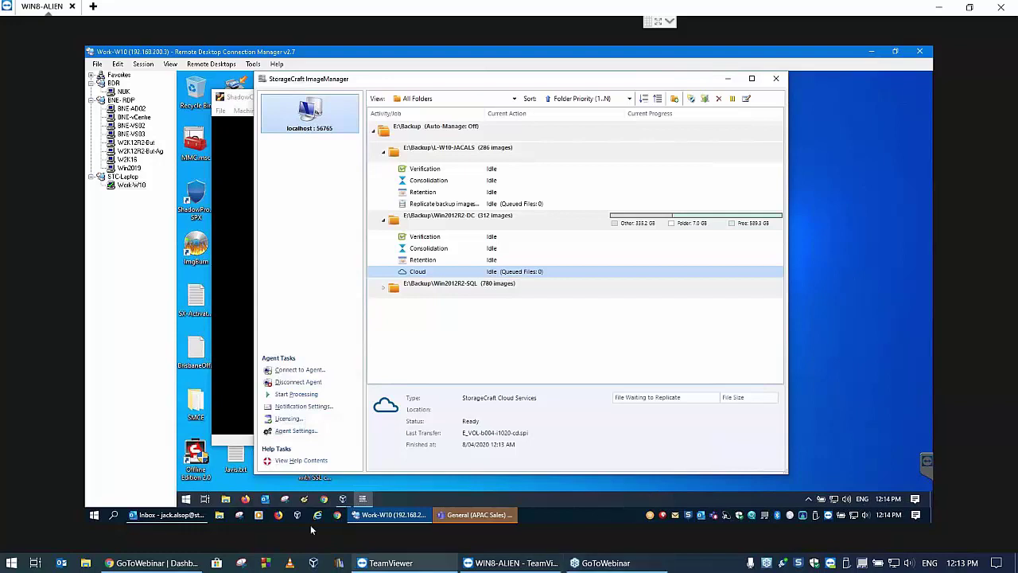
pyautogui.click(220, 515)
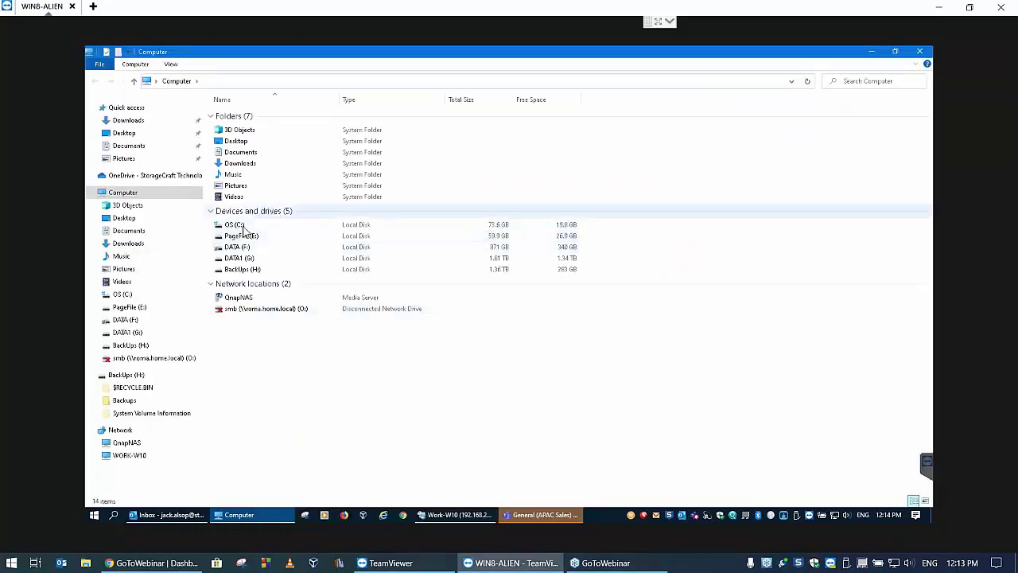
pyautogui.click(237, 226)
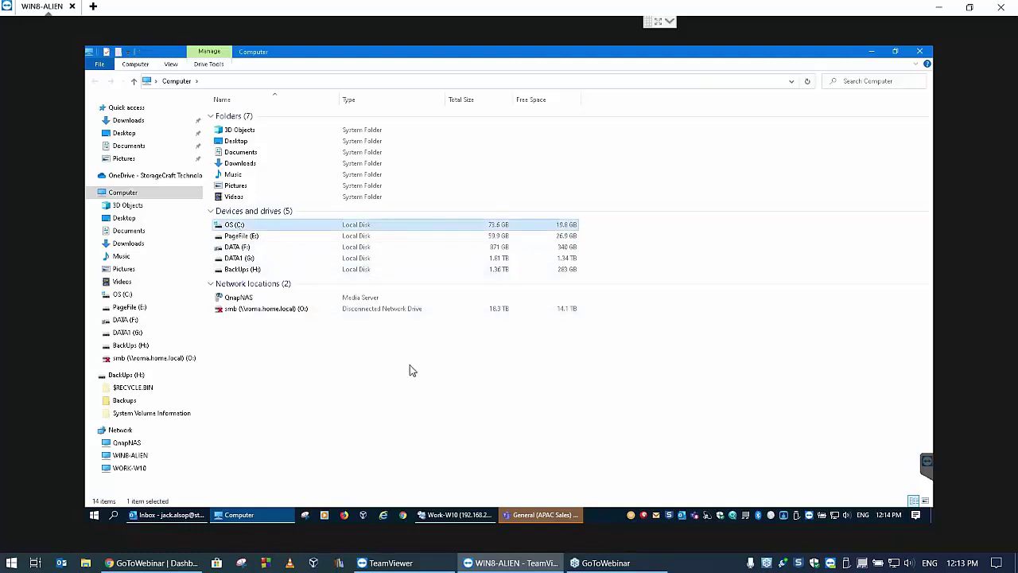
pyautogui.doubleClick(224, 226)
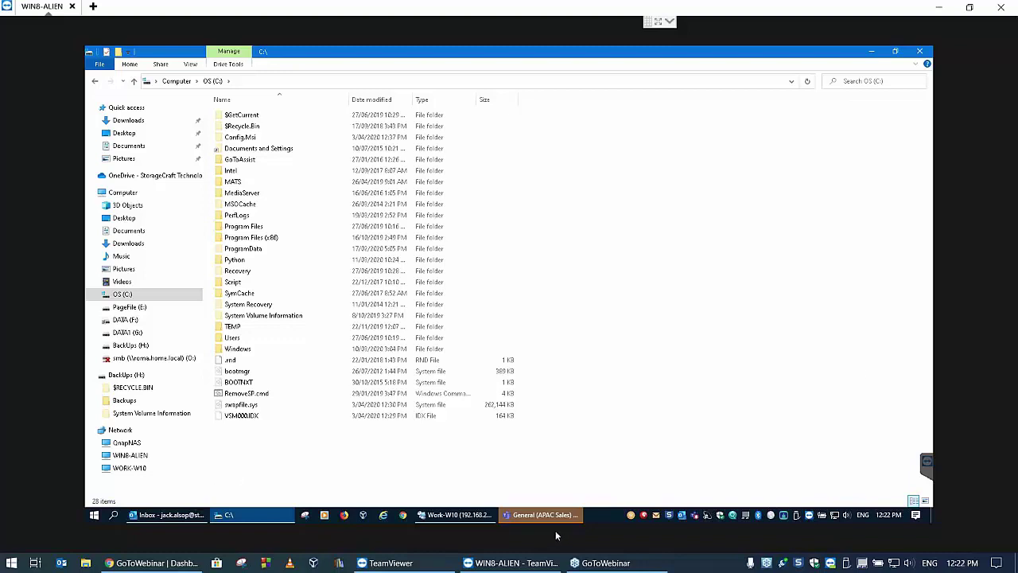
# Return to the Work-W10 session, review the Win2012R2-DC Cloud job's general, replication mode and cloud settings, and save them as they are
pyautogui.click(459, 516)
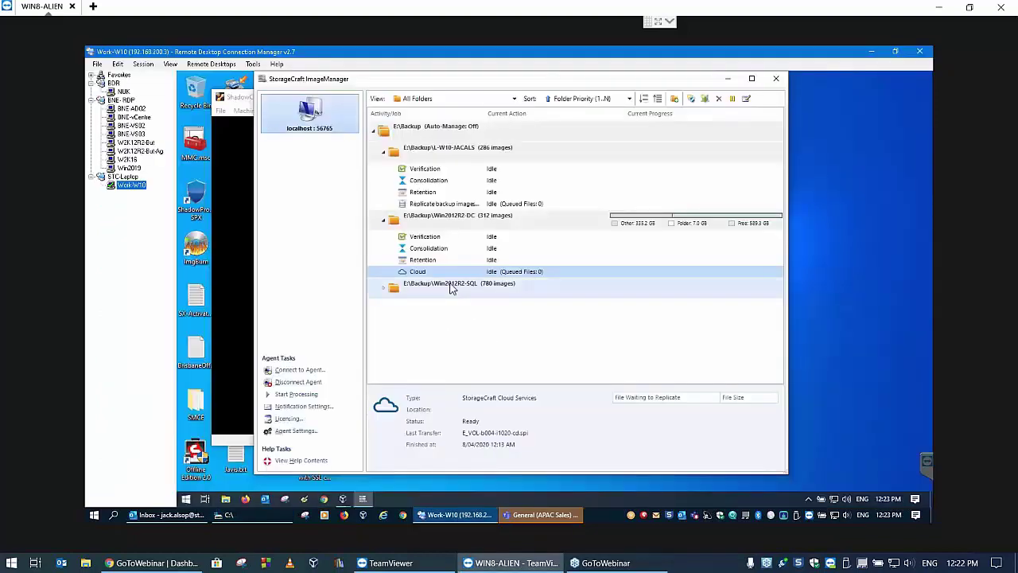
pyautogui.rightClick(437, 274)
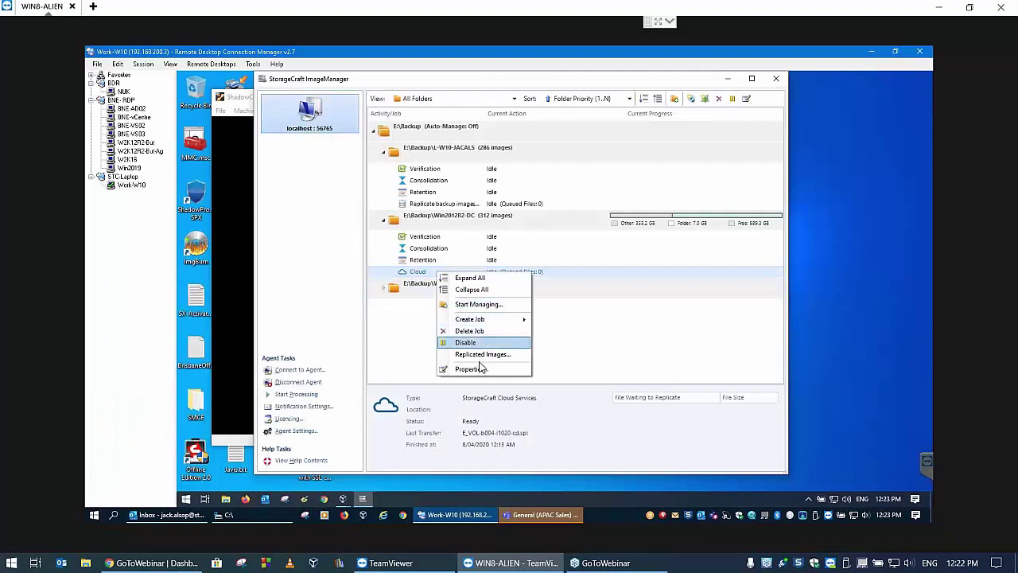
pyautogui.click(470, 370)
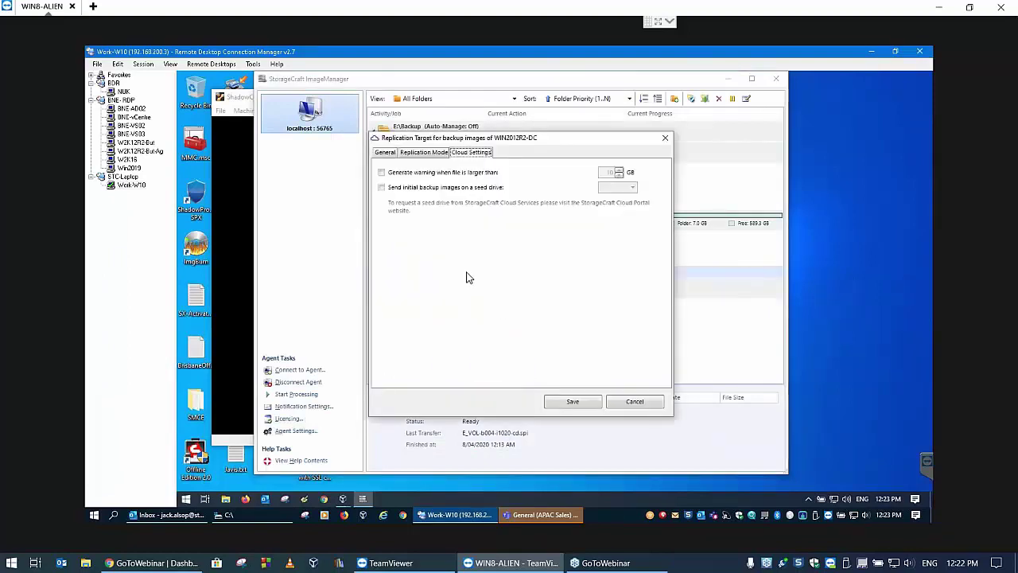
pyautogui.click(388, 154)
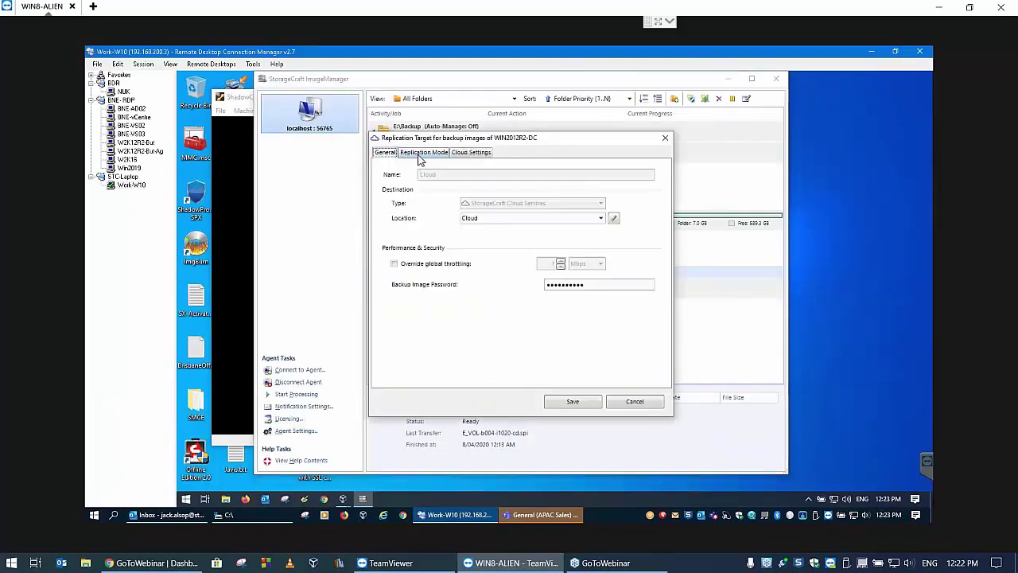
pyautogui.click(417, 155)
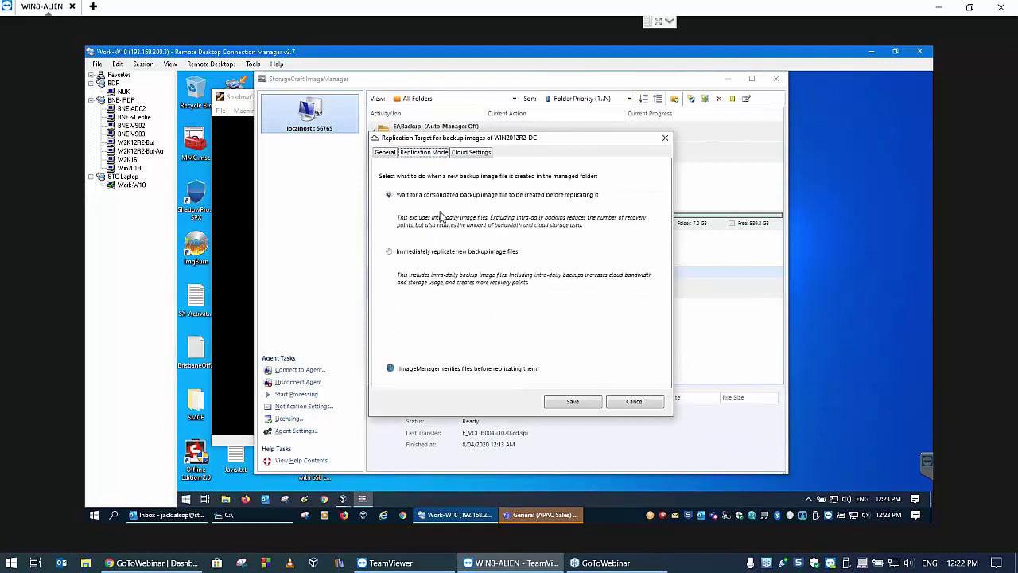
pyautogui.click(385, 155)
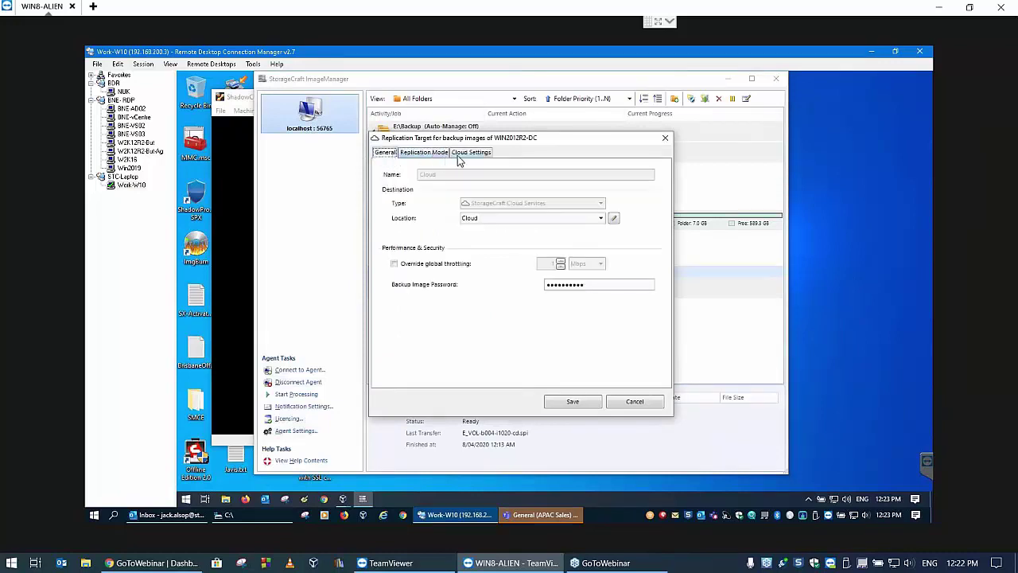
pyautogui.click(465, 155)
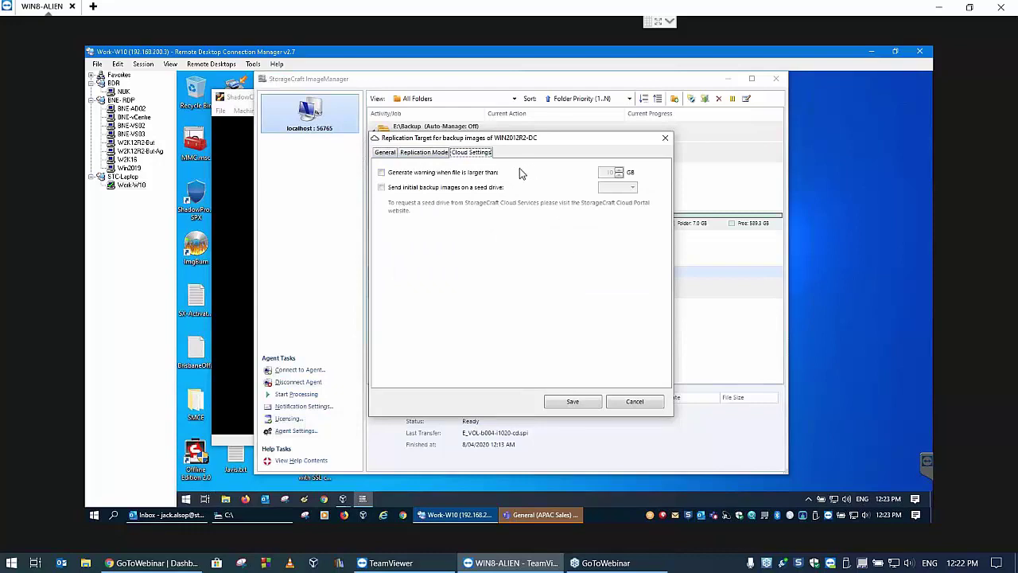
pyautogui.click(387, 155)
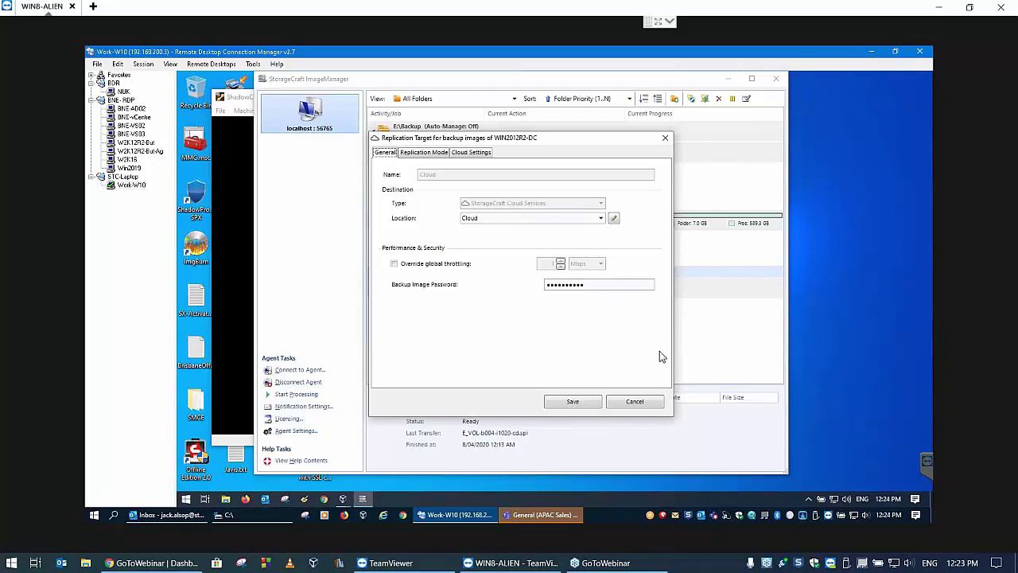
pyautogui.click(573, 403)
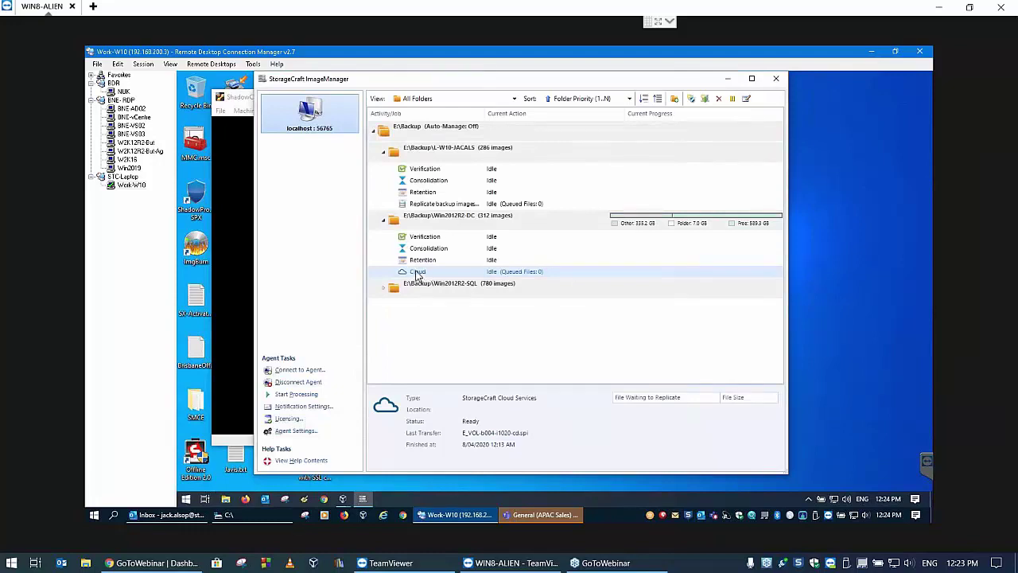
# Review the general properties of the L-W10-JACALS folder's network drive replication job, and close them without saving
pyautogui.click(438, 206)
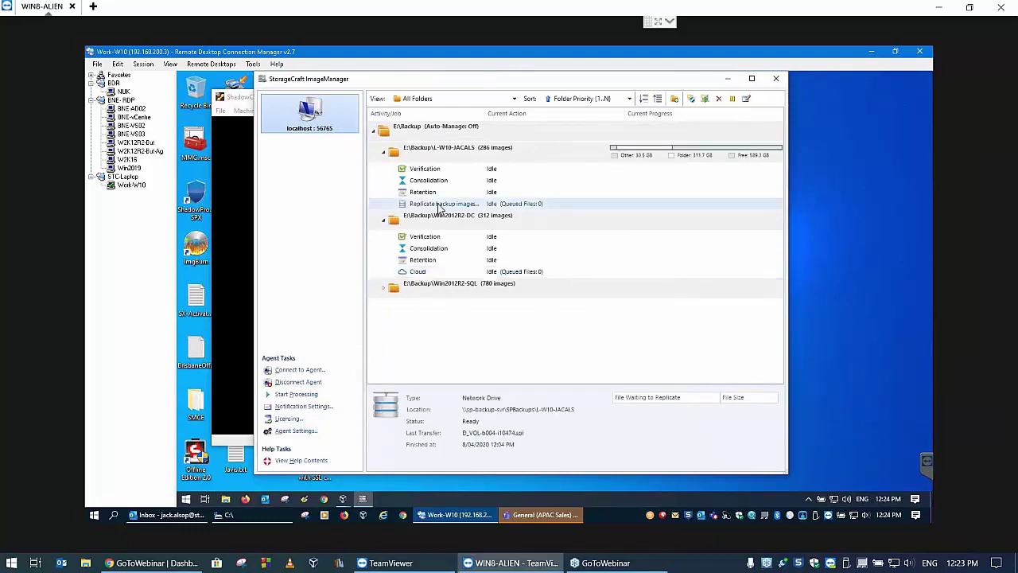
pyautogui.rightClick(438, 206)
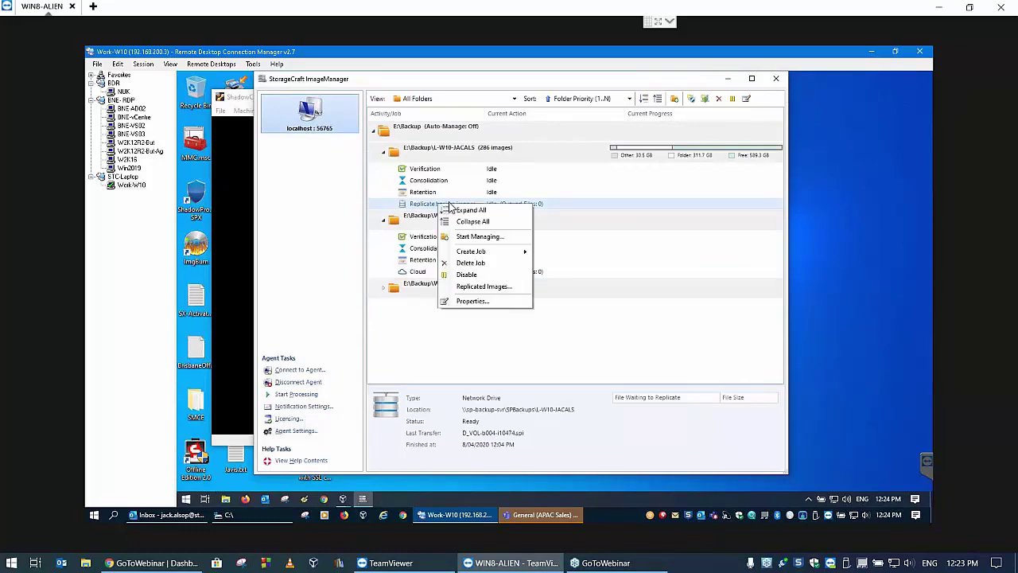
pyautogui.click(474, 302)
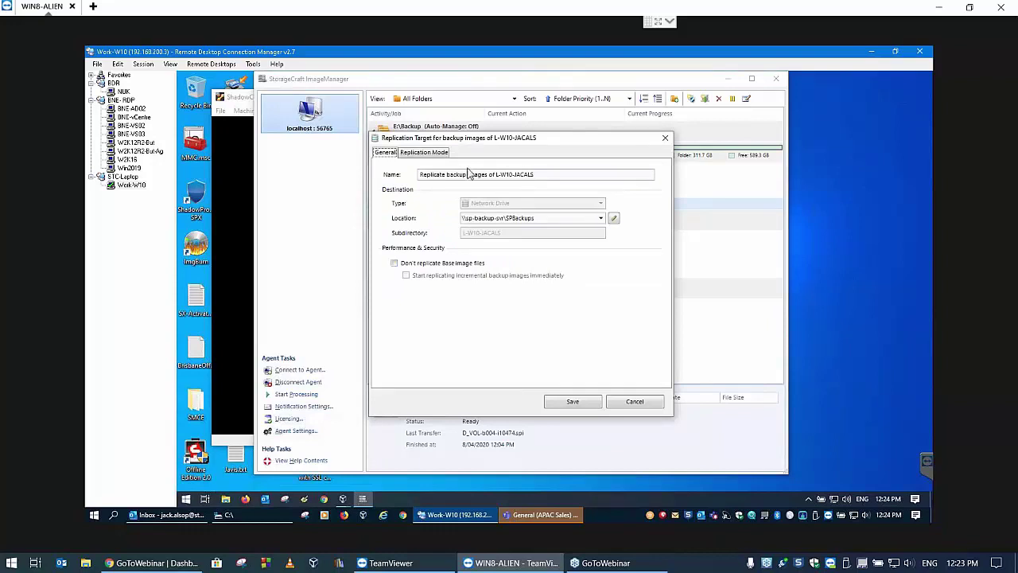
pyautogui.click(646, 403)
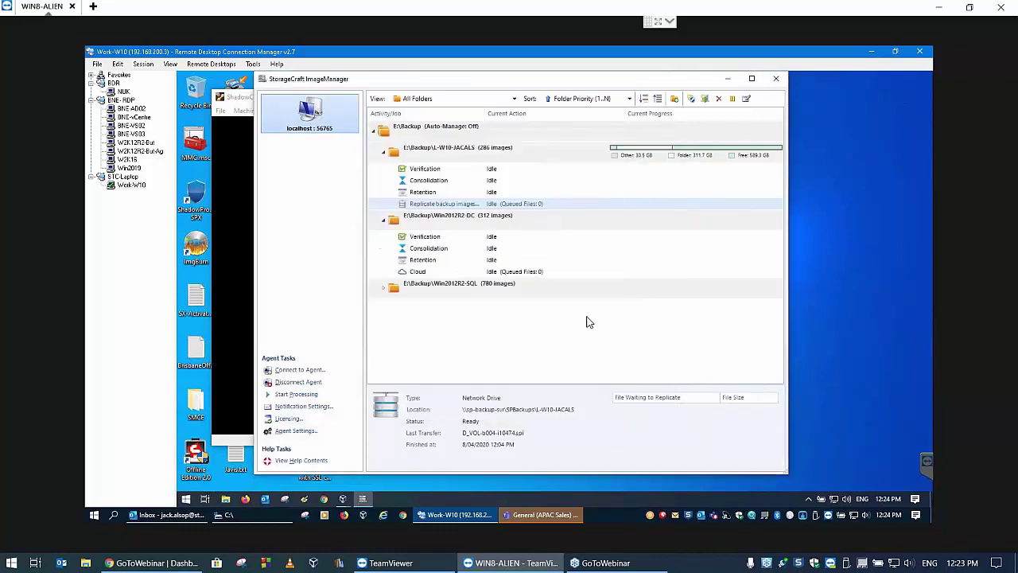
# Open the list of replicated images for the L-W10-JACALS replication job
pyautogui.click(451, 205)
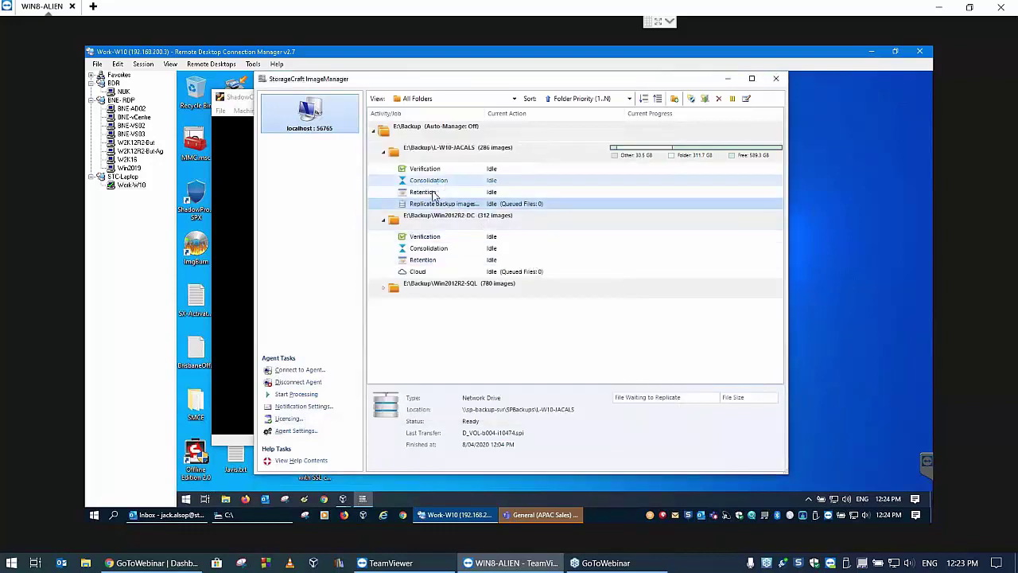
pyautogui.rightClick(566, 208)
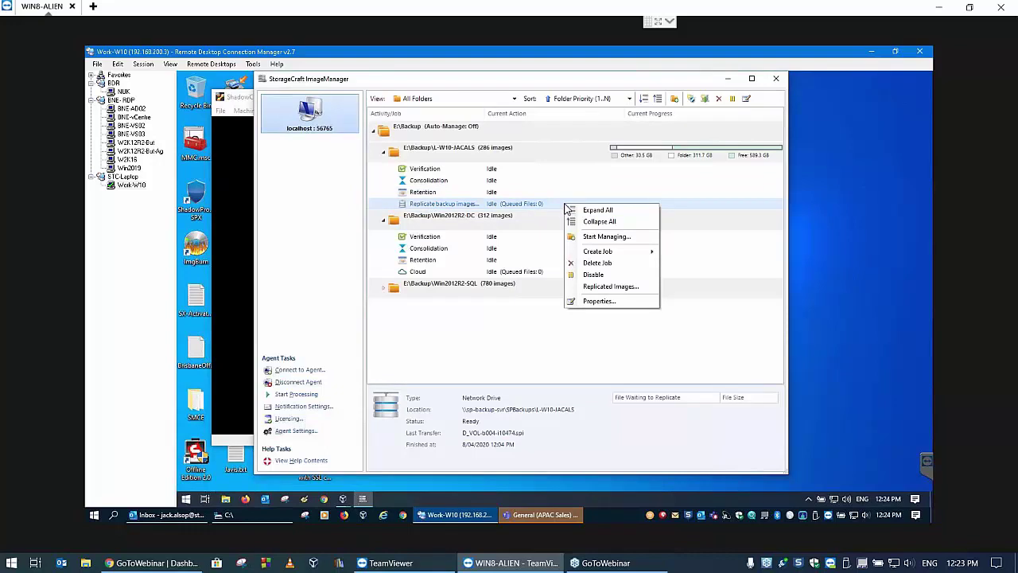
pyautogui.click(608, 288)
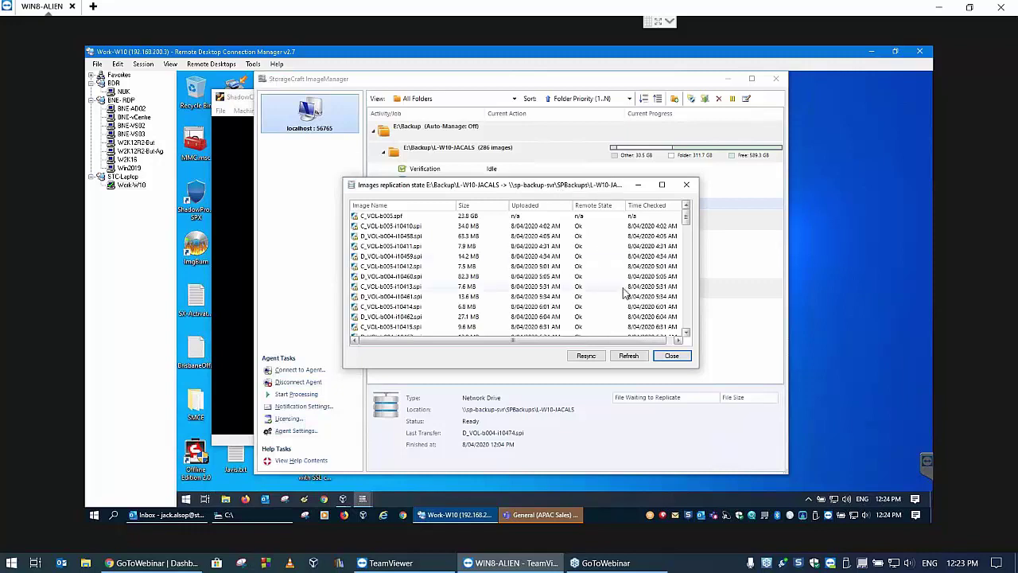
# Look through the replication state of the L-W10-JACALS backup images, and close the list
pyautogui.click(689, 240)
pyautogui.moveTo(689, 247); pyautogui.dragTo(695, 203)
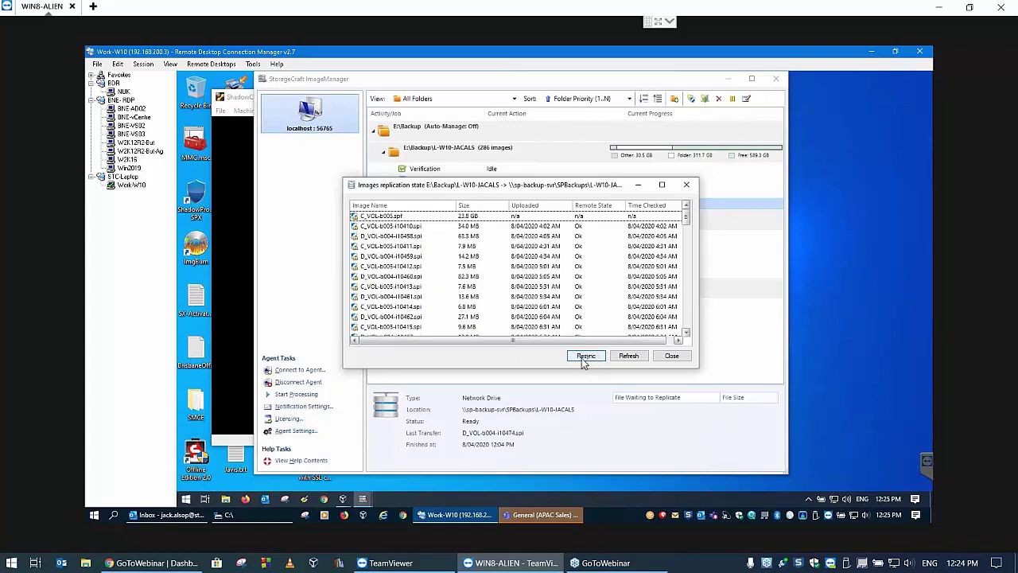
pyautogui.click(688, 186)
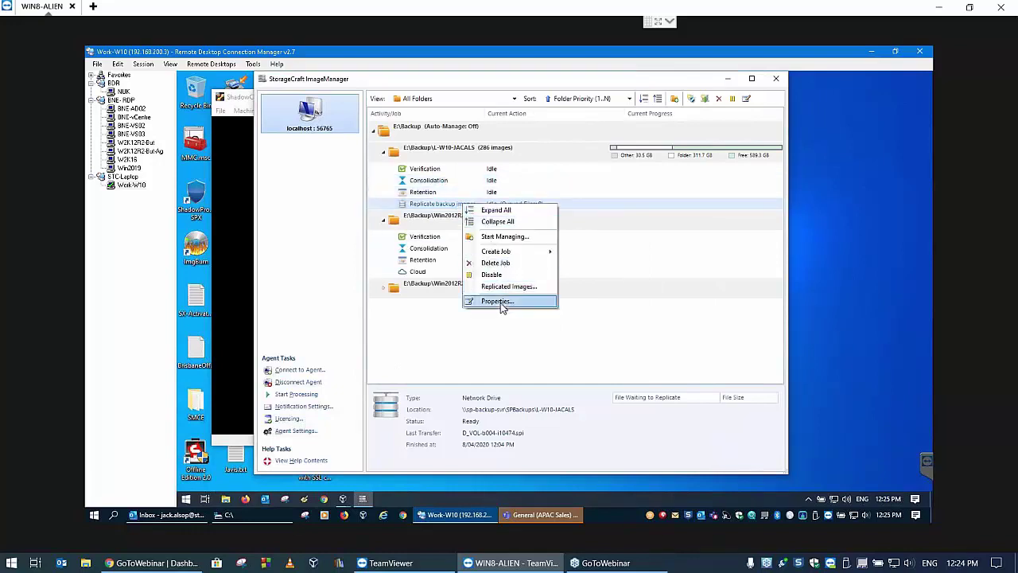
# Check the L-W10-JACALS replication job's destination without saving, and view the NUK session before returning to Work-W10
pyautogui.click(500, 301)
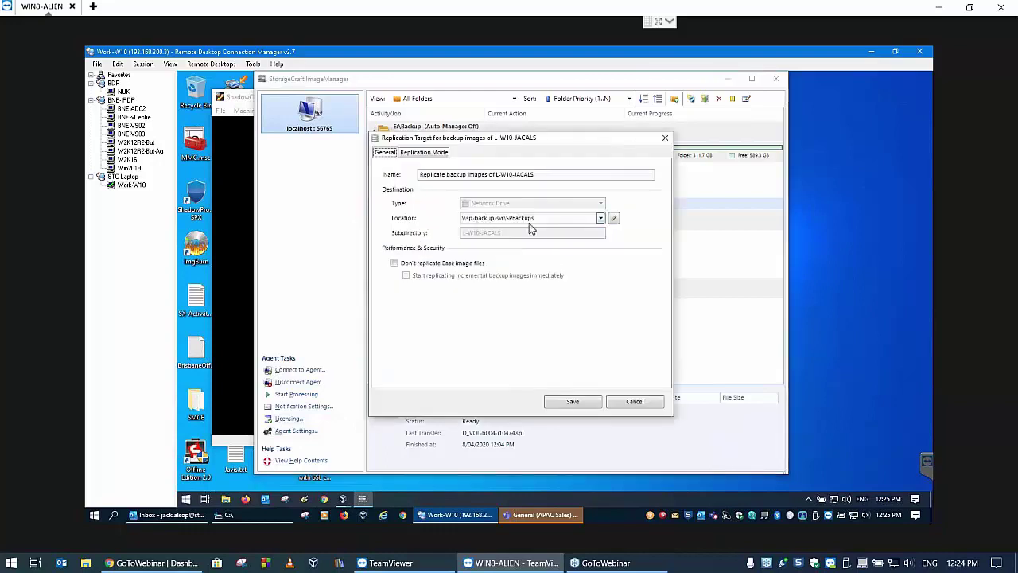
pyautogui.click(637, 403)
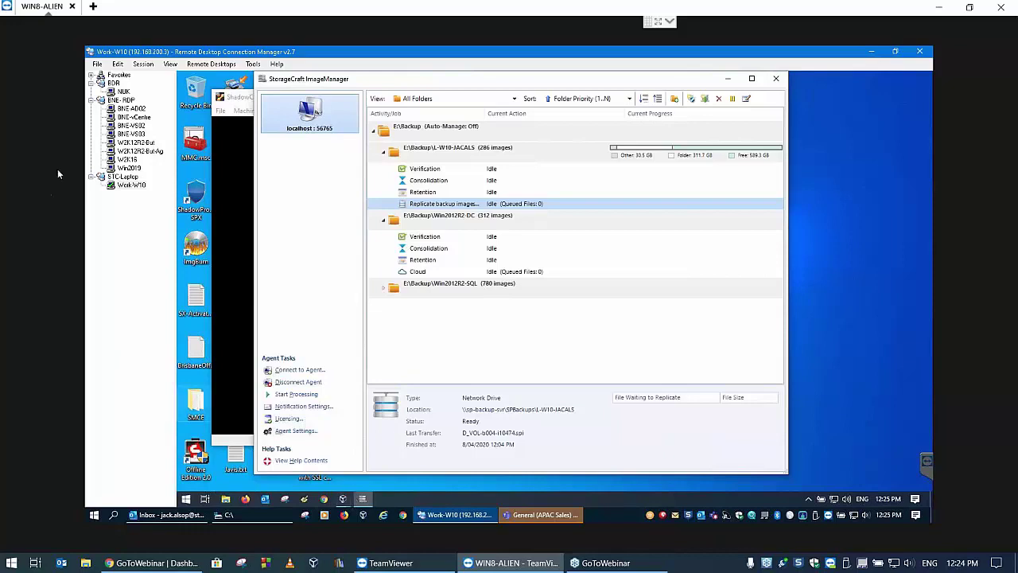
pyautogui.click(124, 92)
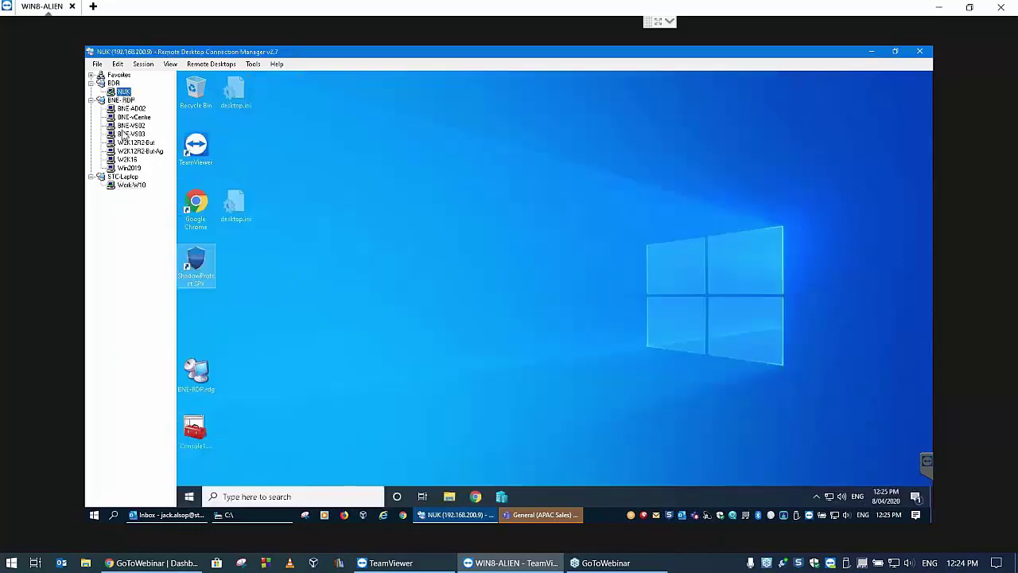
pyautogui.click(130, 186)
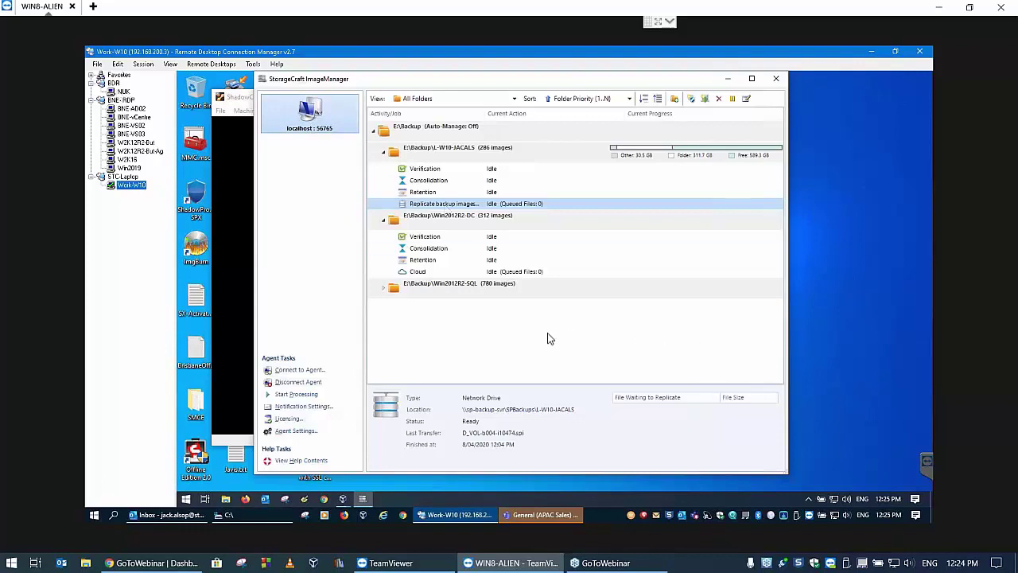
# Inspect the replicated images of the Win2012R2-DC Cloud job to the end of the list, resync them and close the list
pyautogui.rightClick(423, 272)
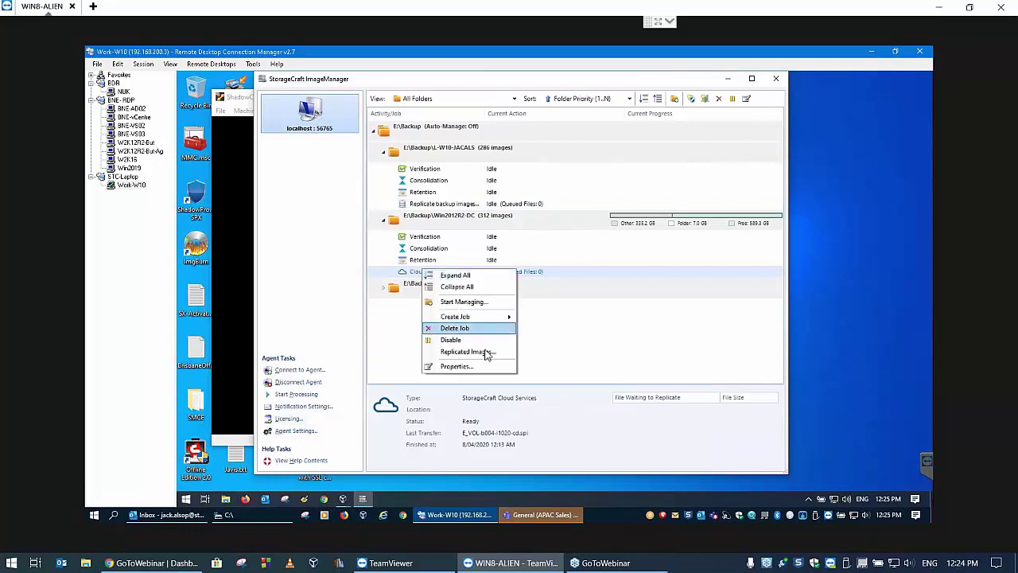
pyautogui.click(487, 352)
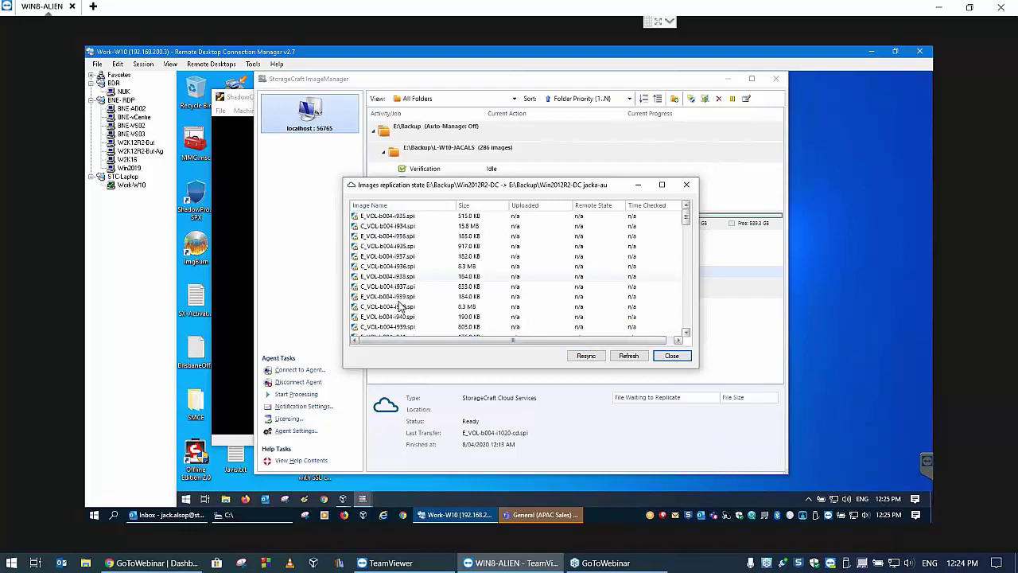
pyautogui.click(686, 226)
pyautogui.moveTo(688, 241); pyautogui.dragTo(683, 335)
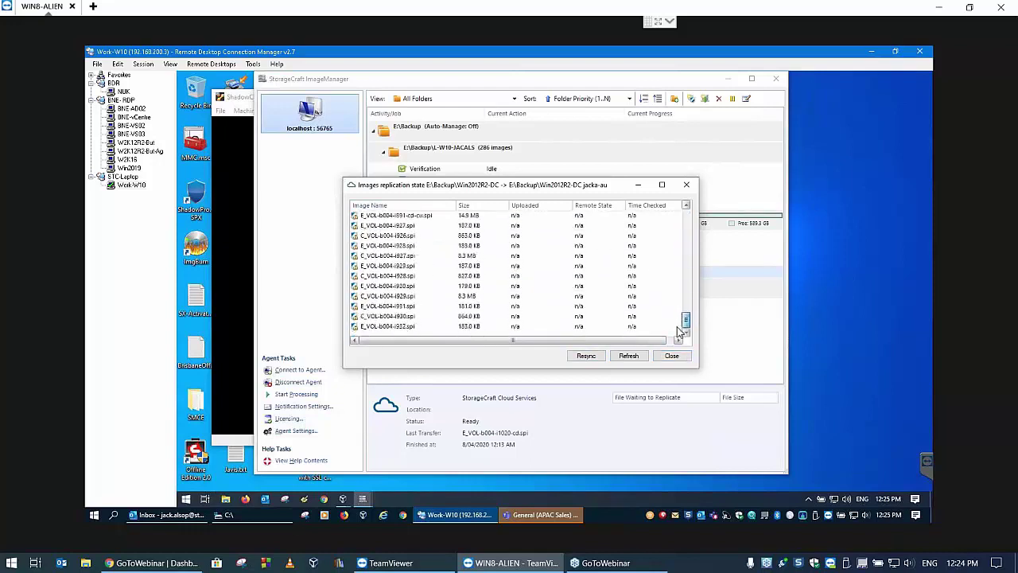
pyautogui.click(586, 356)
pyautogui.click(672, 355)
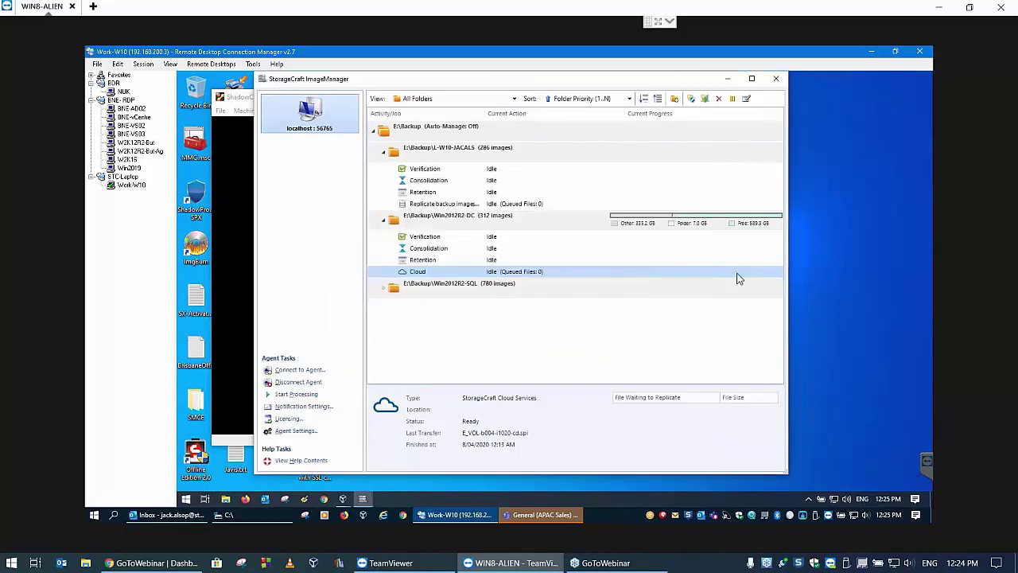
# Expand the Win2012R2-SQL folder's jobs, and check the L-W10-JACALS replication job's image states again before closing the list
pyautogui.click(385, 288)
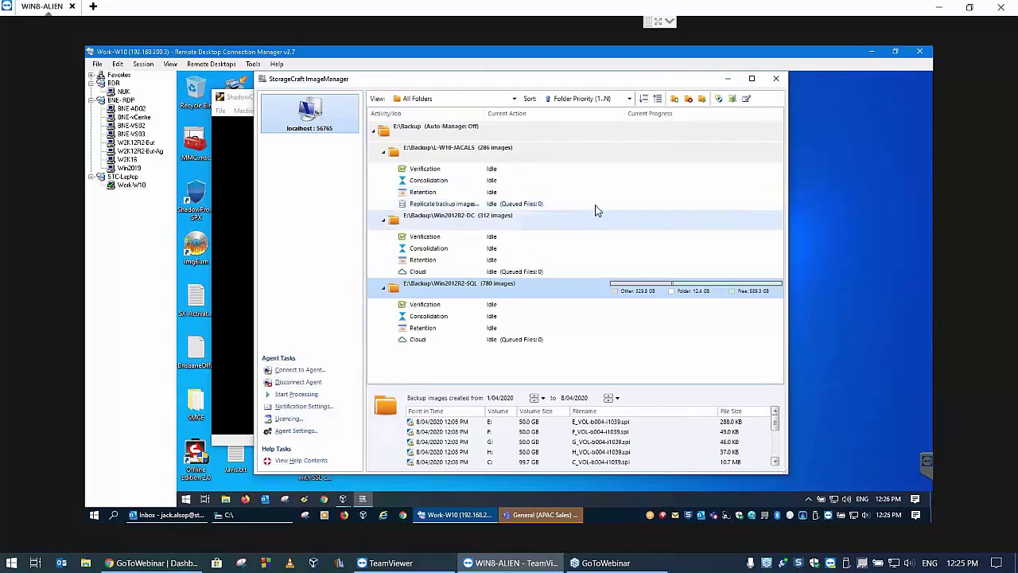
pyautogui.rightClick(525, 208)
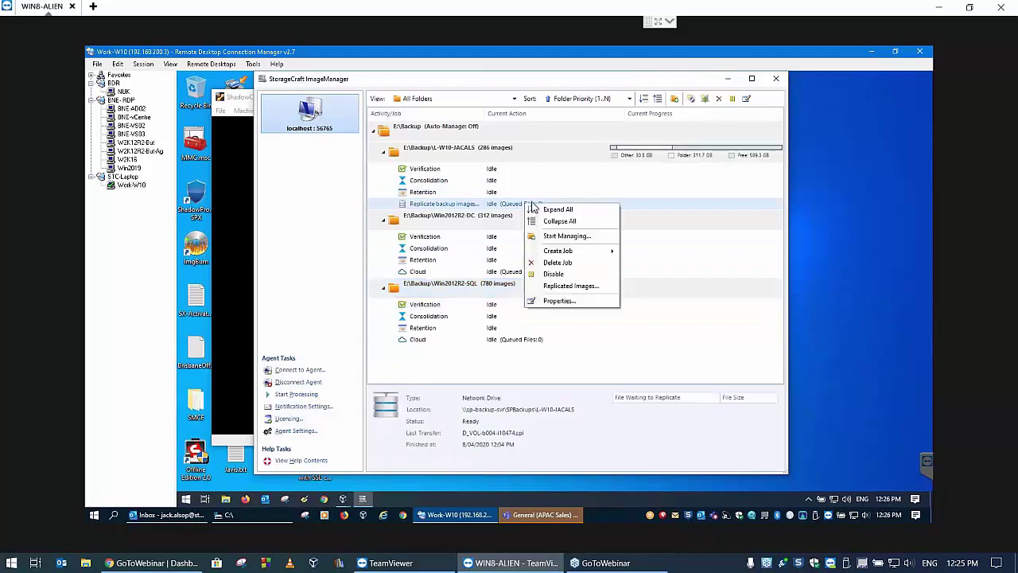
pyautogui.click(597, 288)
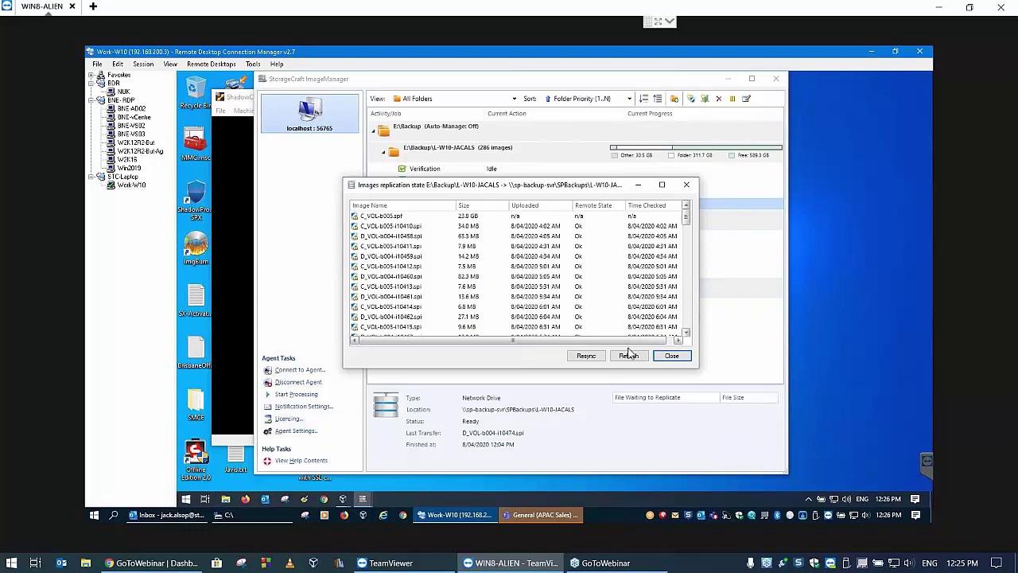
pyautogui.click(675, 357)
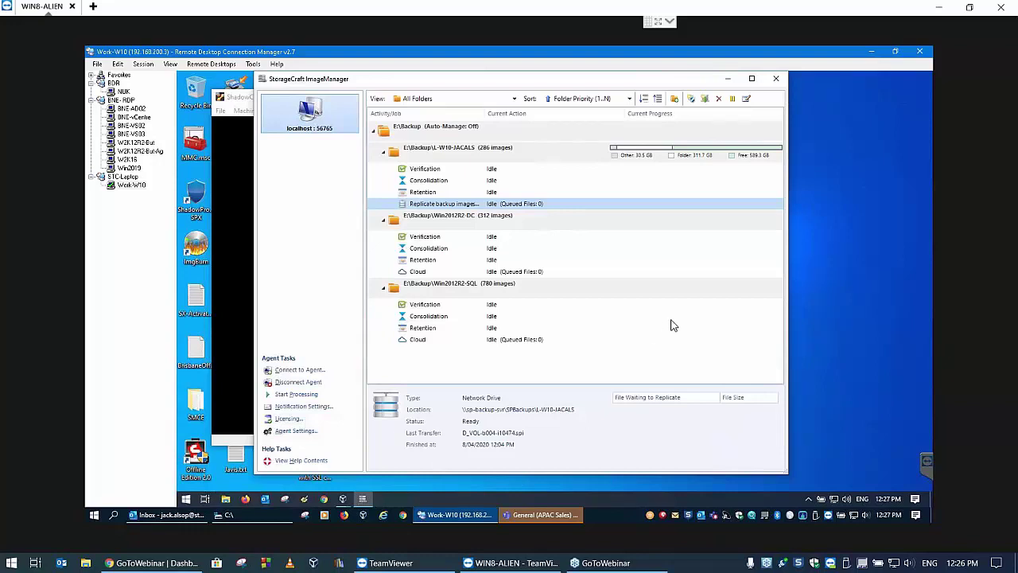
# Switch to the Win2012R2-DC virtual machine and bring up the ShadowControl dashboard
pyautogui.click(341, 500)
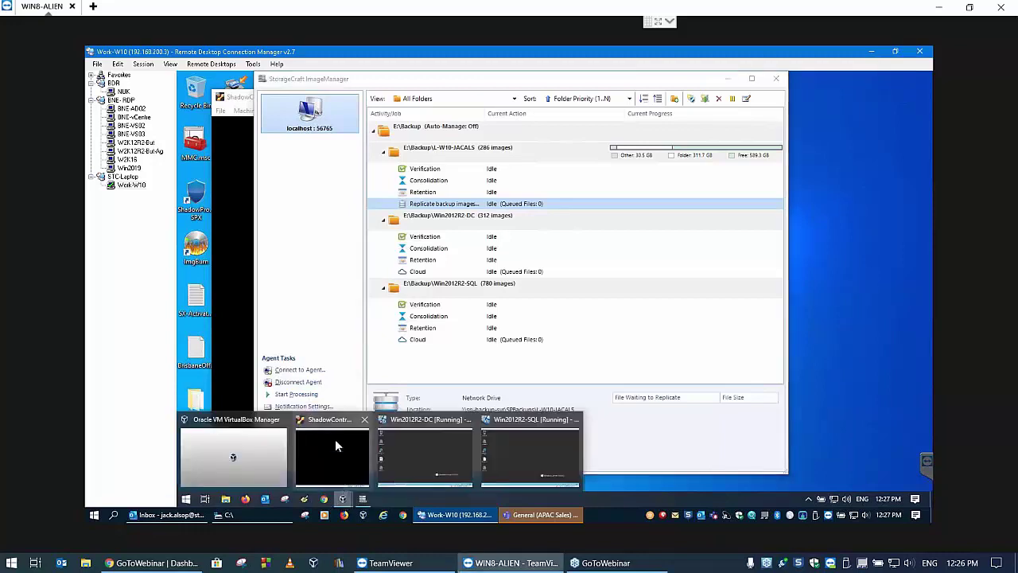
pyautogui.click(405, 446)
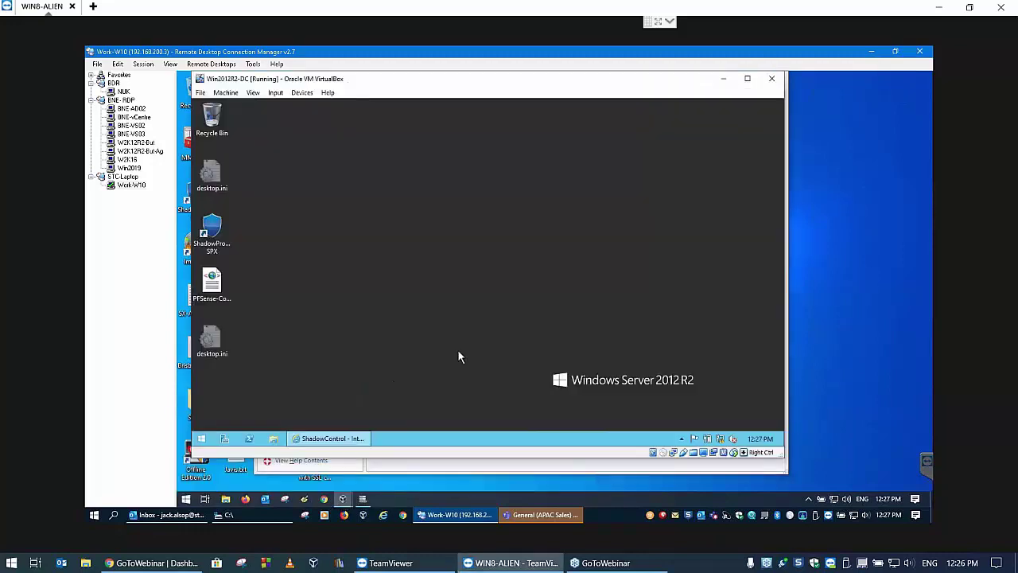
pyautogui.click(334, 442)
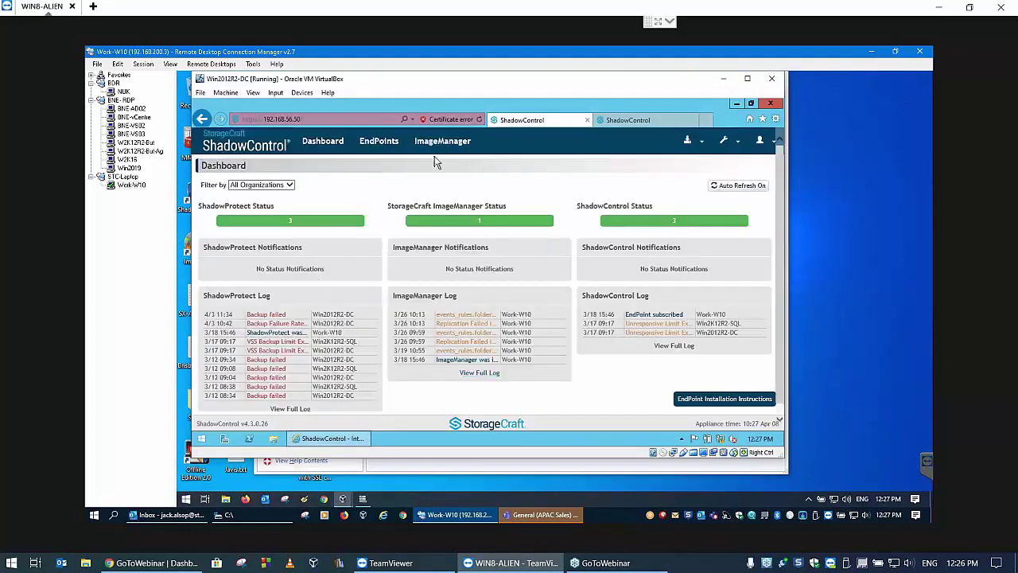
# Open the ShadowControl Push Install page for the Managed EndPoints source
pyautogui.click(700, 148)
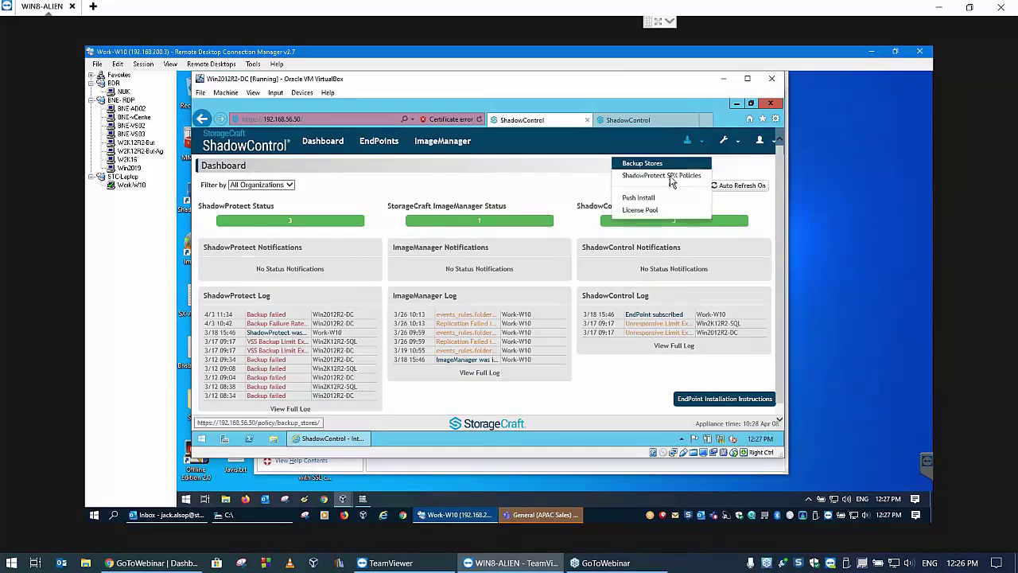
pyautogui.click(676, 197)
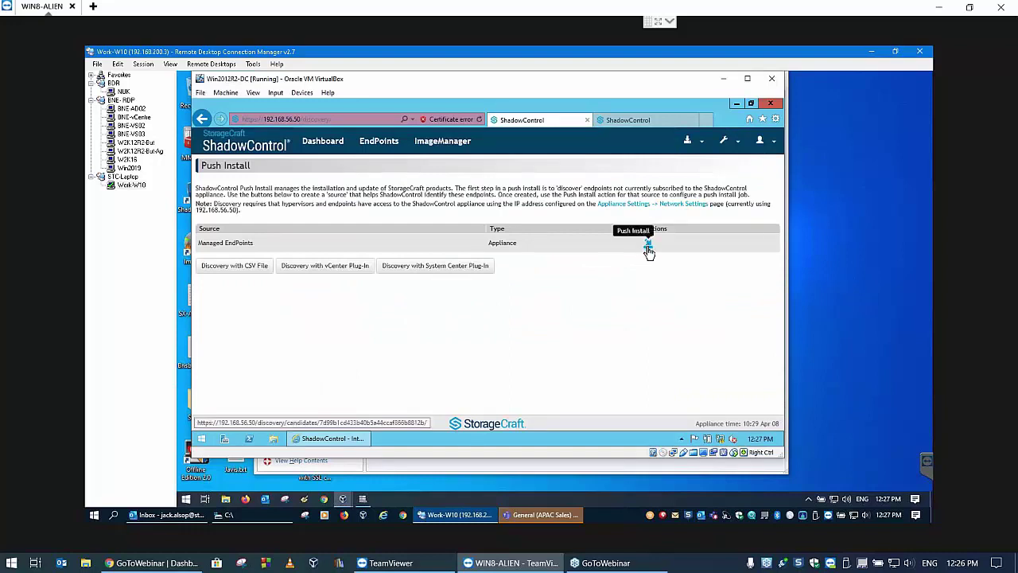
pyautogui.click(649, 248)
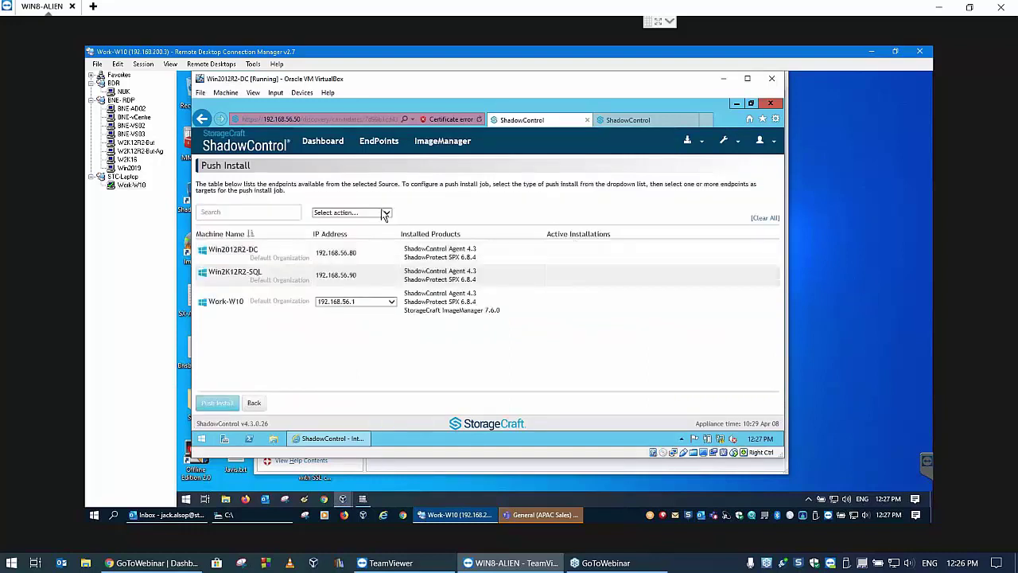
# Show the push install options for updating ShadowProtect SPX, including the available versions, and return to the dashboard
pyautogui.click(386, 214)
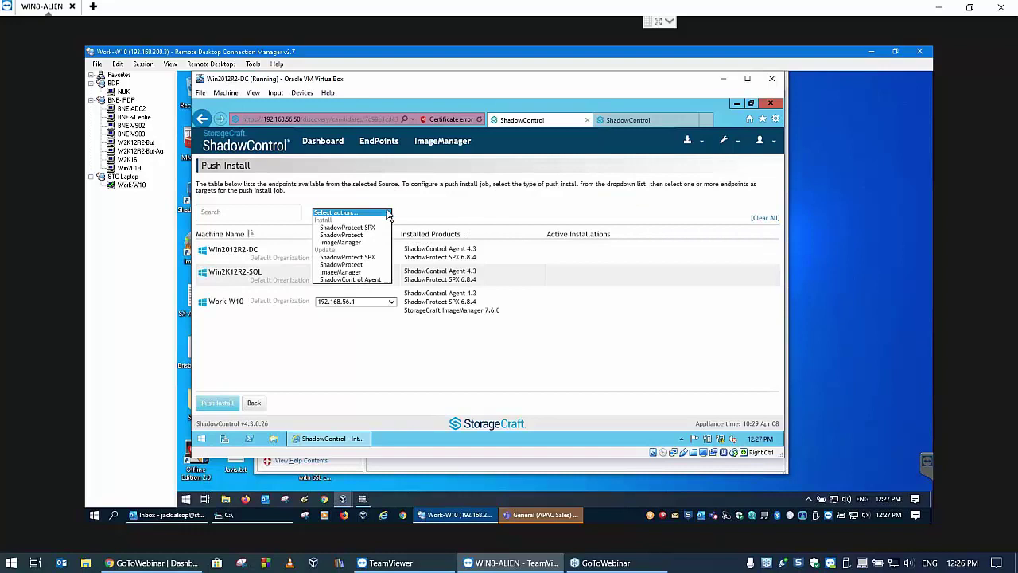
pyautogui.click(347, 257)
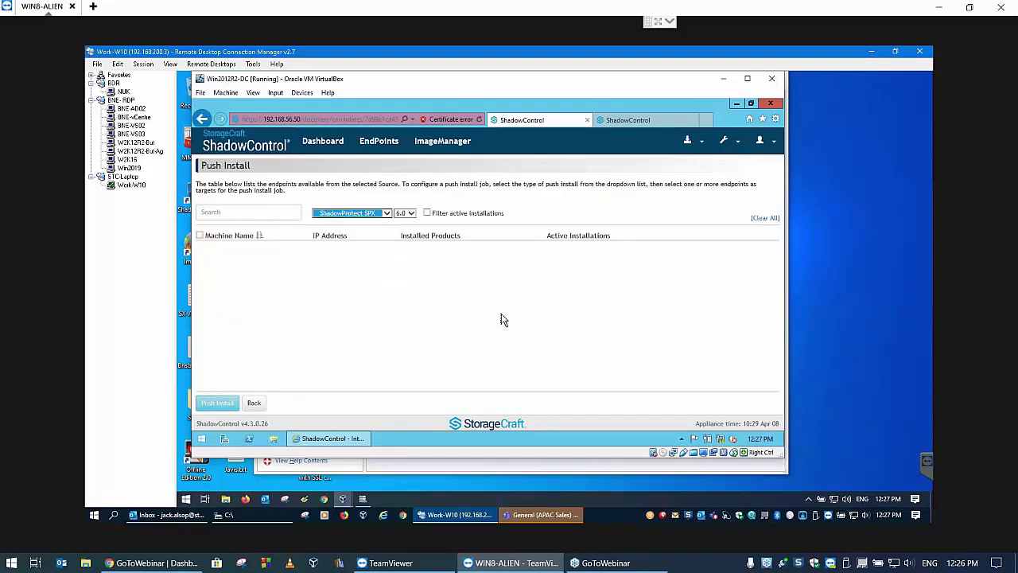
pyautogui.click(412, 215)
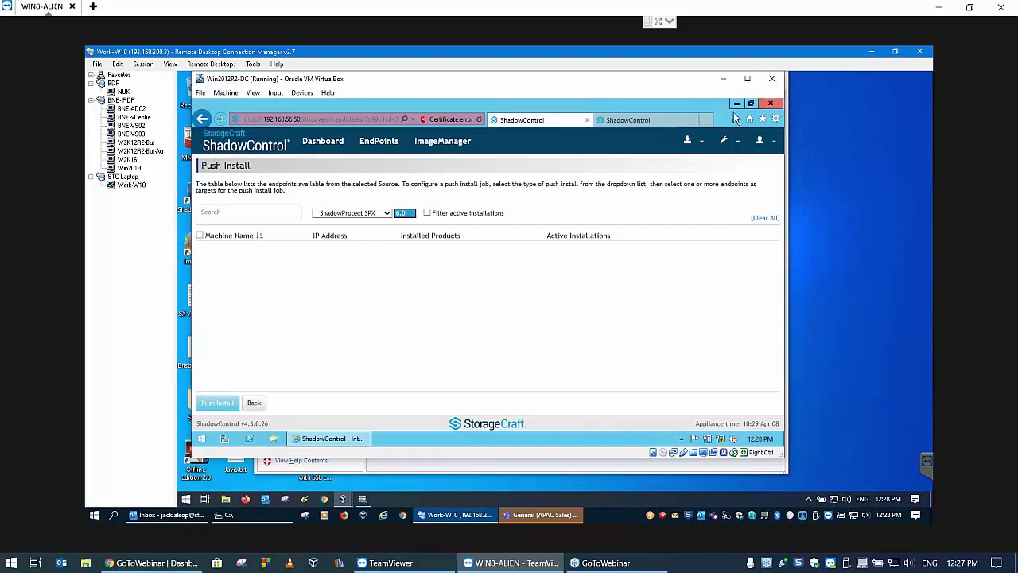
pyautogui.click(322, 142)
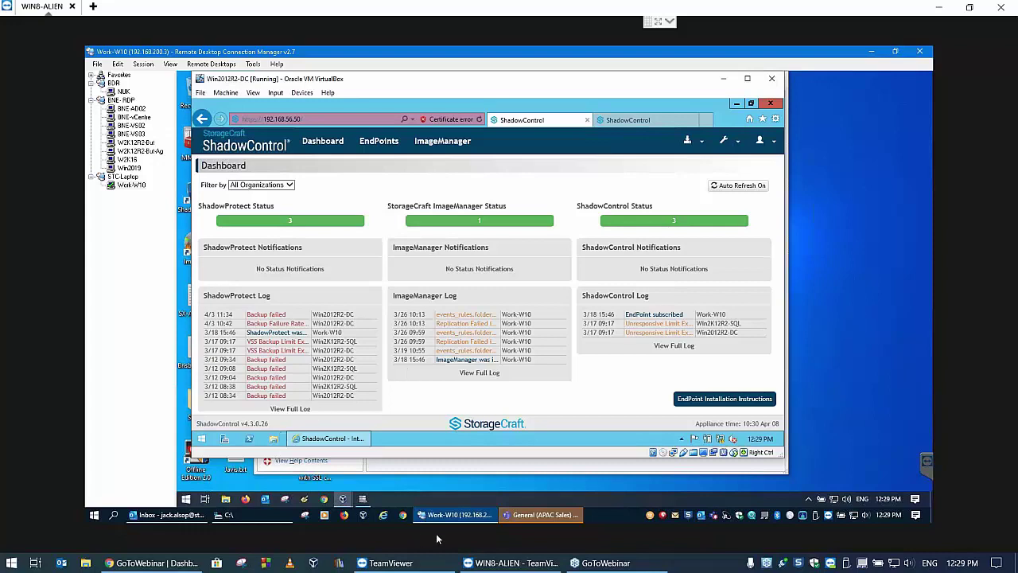
pyautogui.click(461, 517)
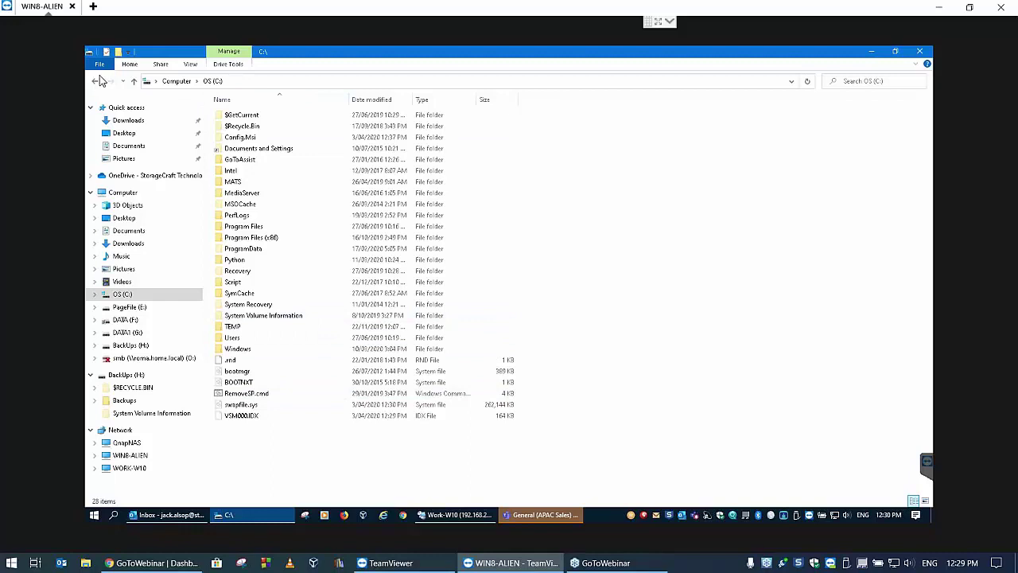
pyautogui.click(458, 515)
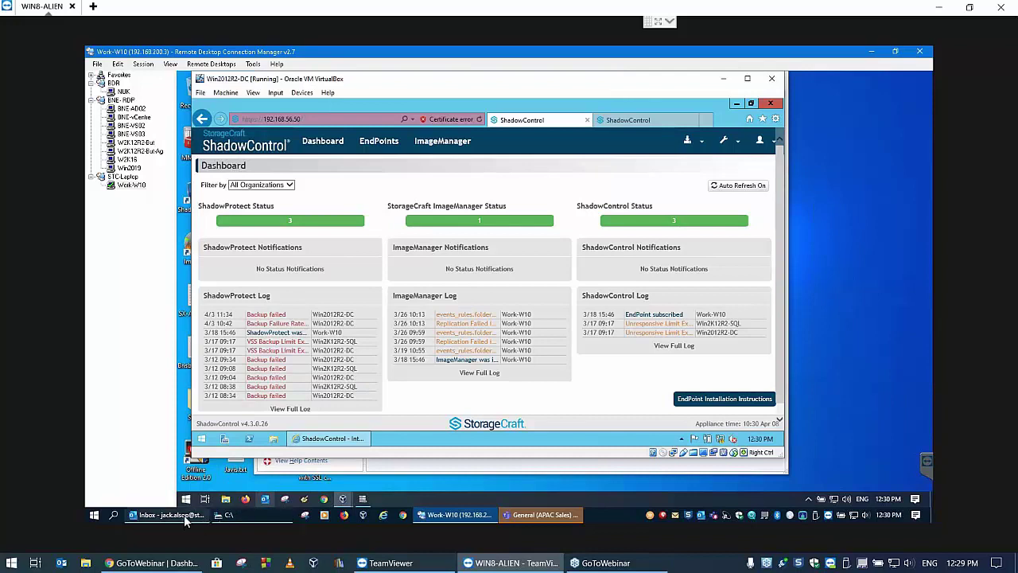
pyautogui.moveTo(186, 516)
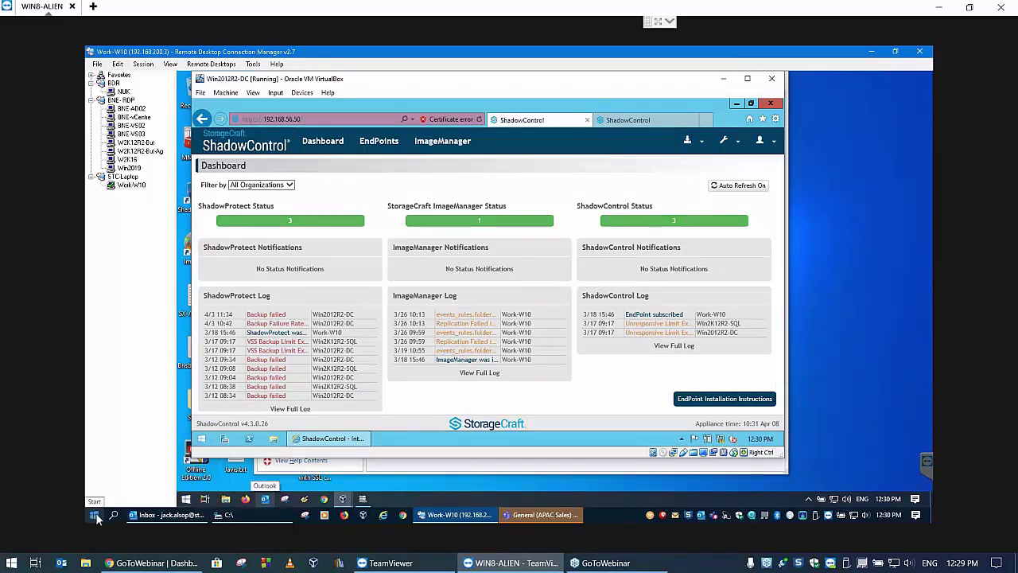
# Launch StorageCraft ImageManager on the host computer and check its About information
pyautogui.click(95, 515)
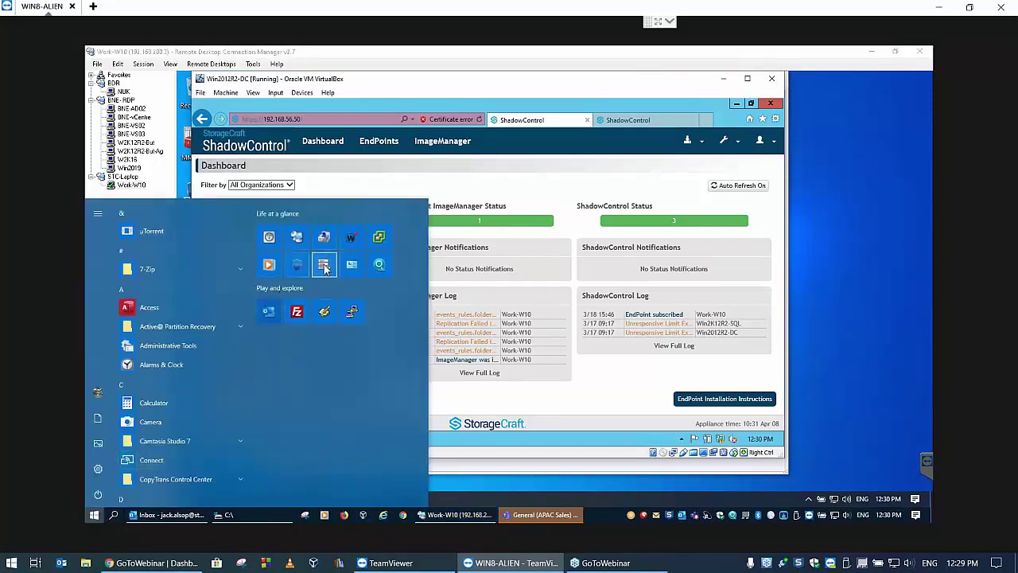
pyautogui.click(536, 246)
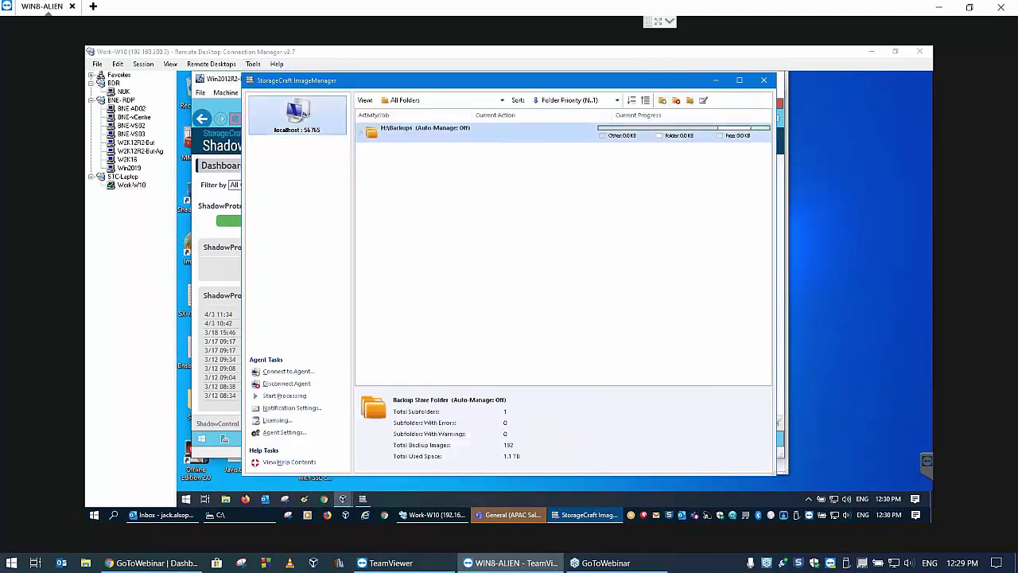
pyautogui.click(251, 81)
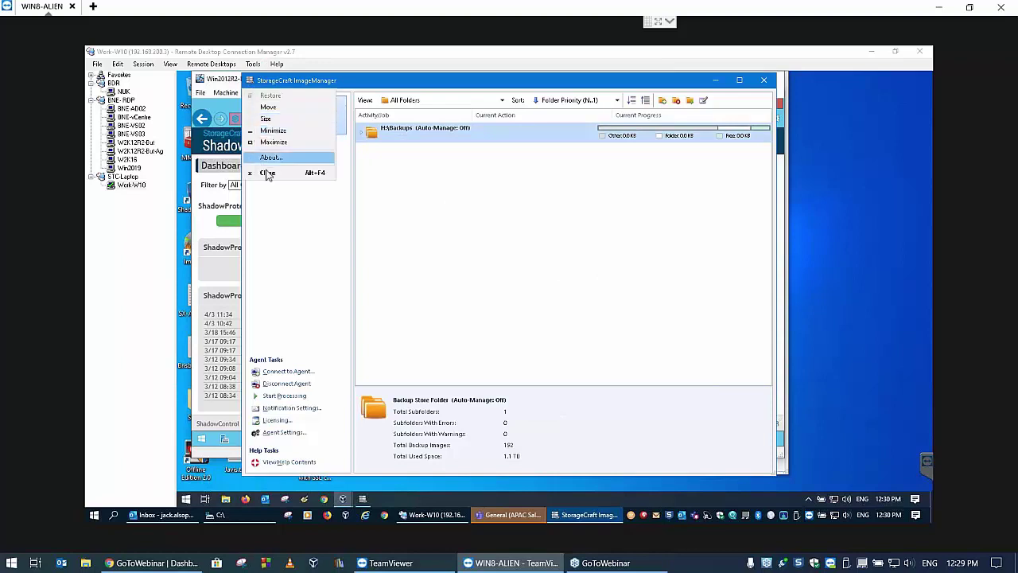
pyautogui.click(271, 158)
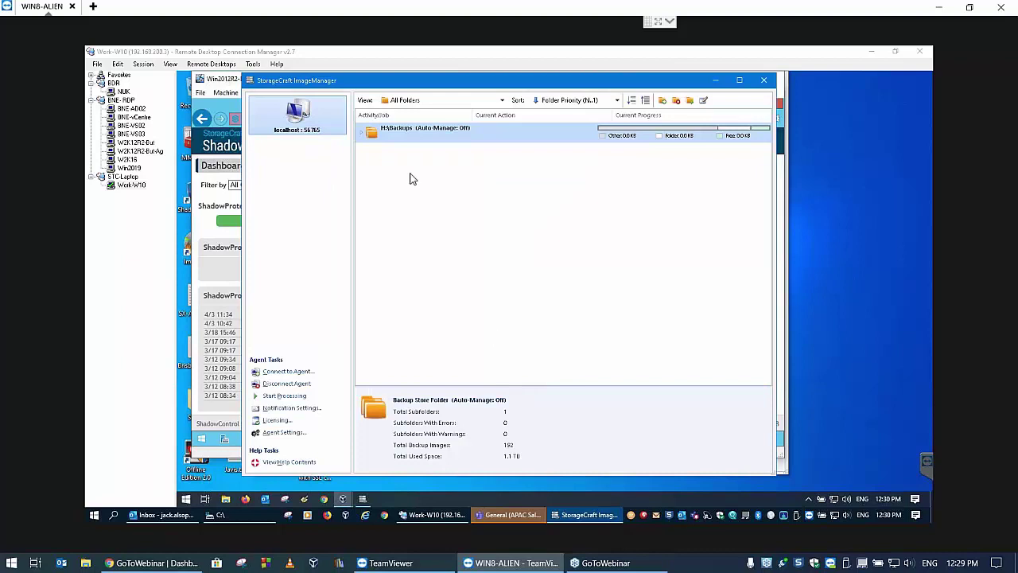
# Expand the H:\Backups store and its WIN8-ALIEN folder in ImageManager and show the replication job's details
pyautogui.click(363, 132)
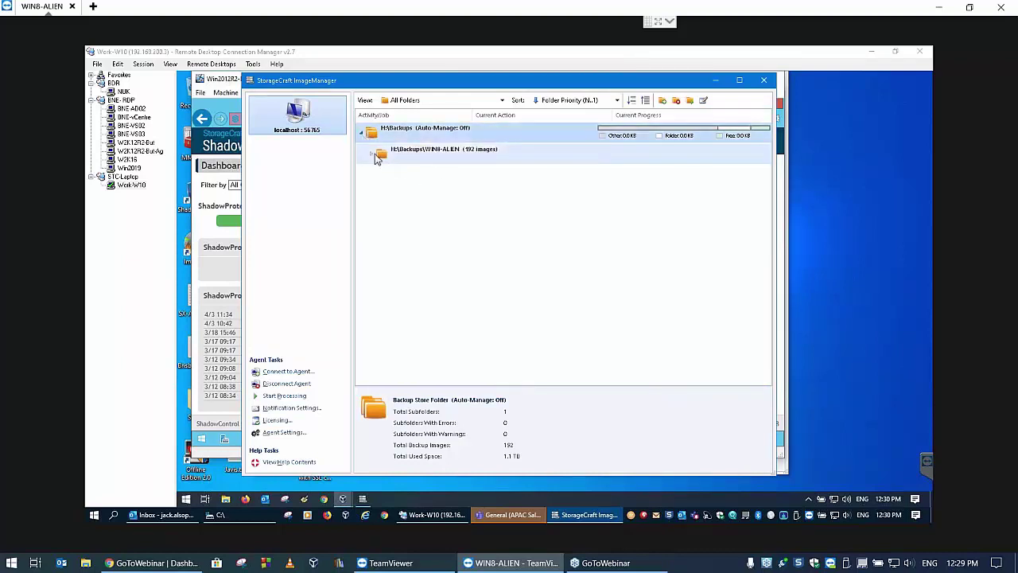
pyautogui.click(372, 153)
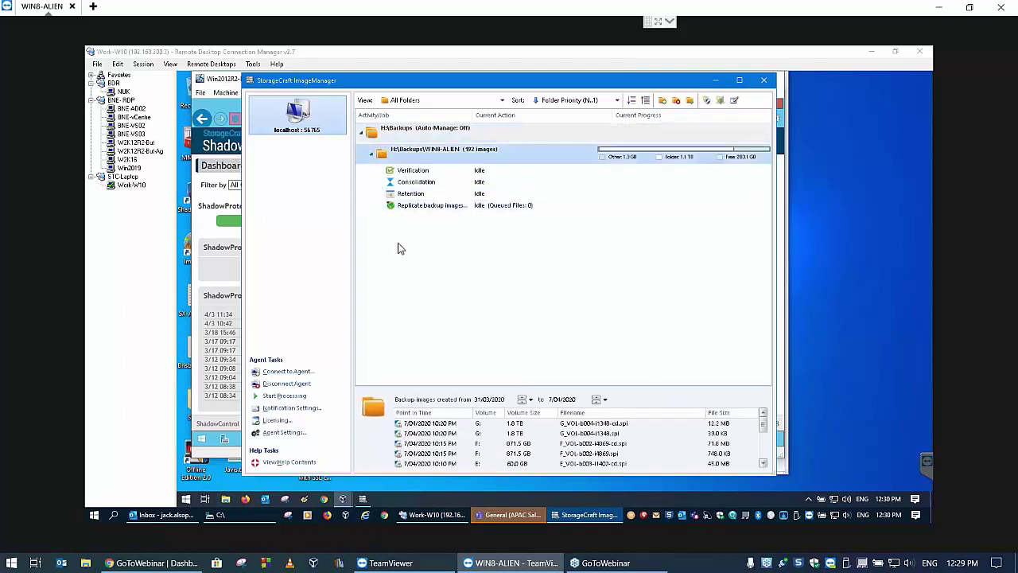
pyautogui.click(434, 207)
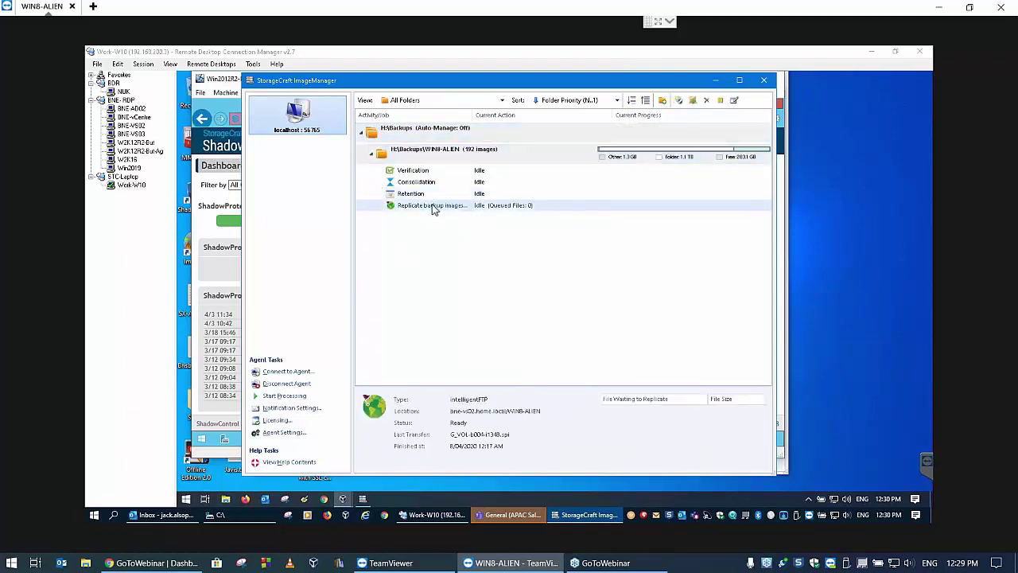
# Review the replicated images' state for the WIN8-ALIEN replication job, and close the list and the host's ImageManager
pyautogui.rightClick(435, 209)
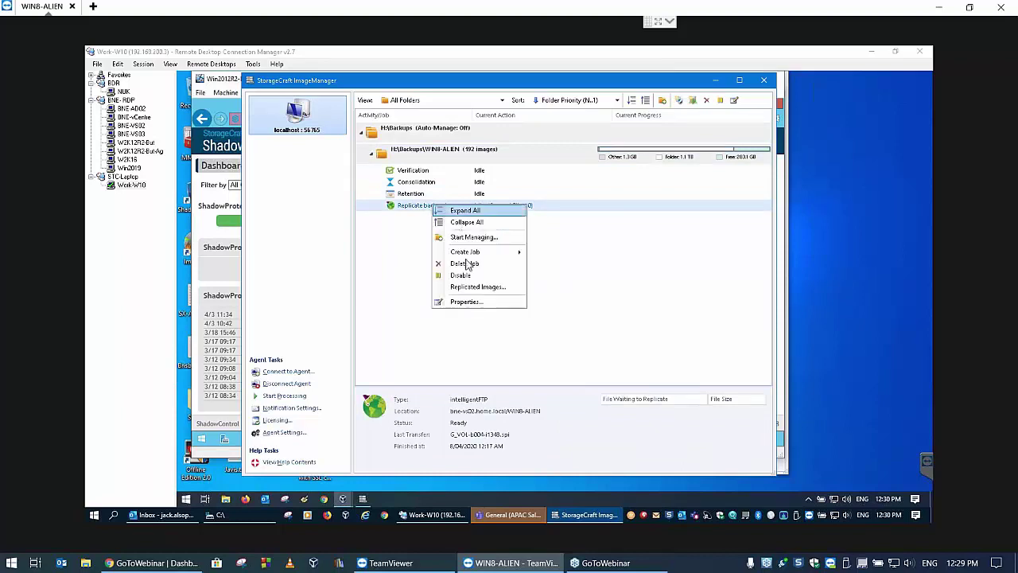
pyautogui.click(478, 287)
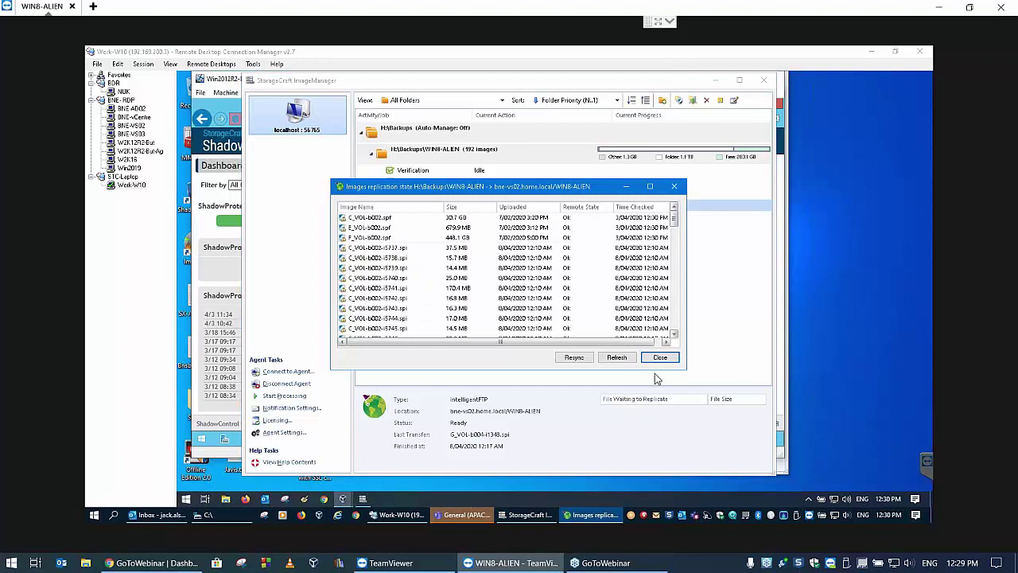
pyautogui.click(672, 188)
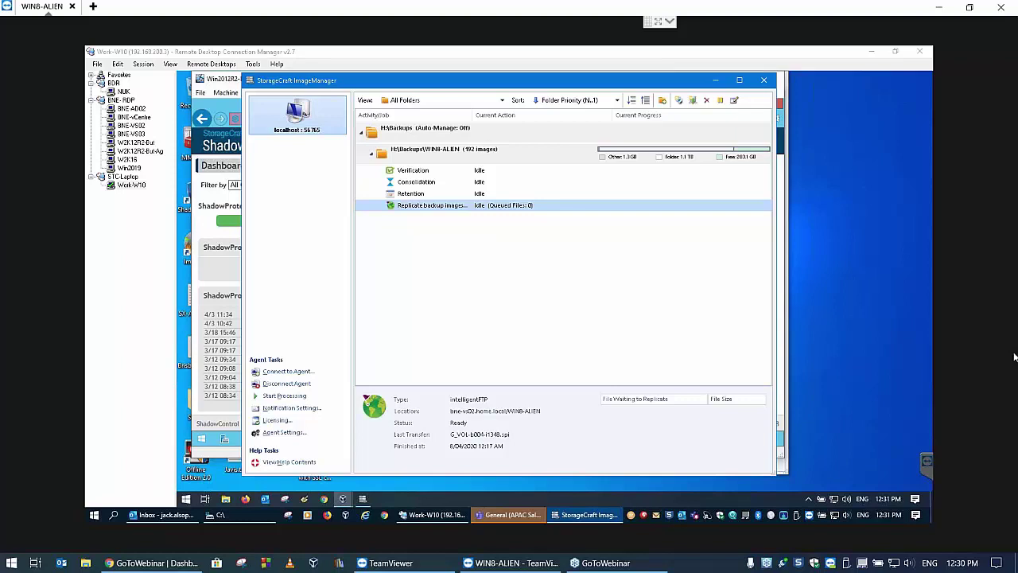
pyautogui.click(765, 81)
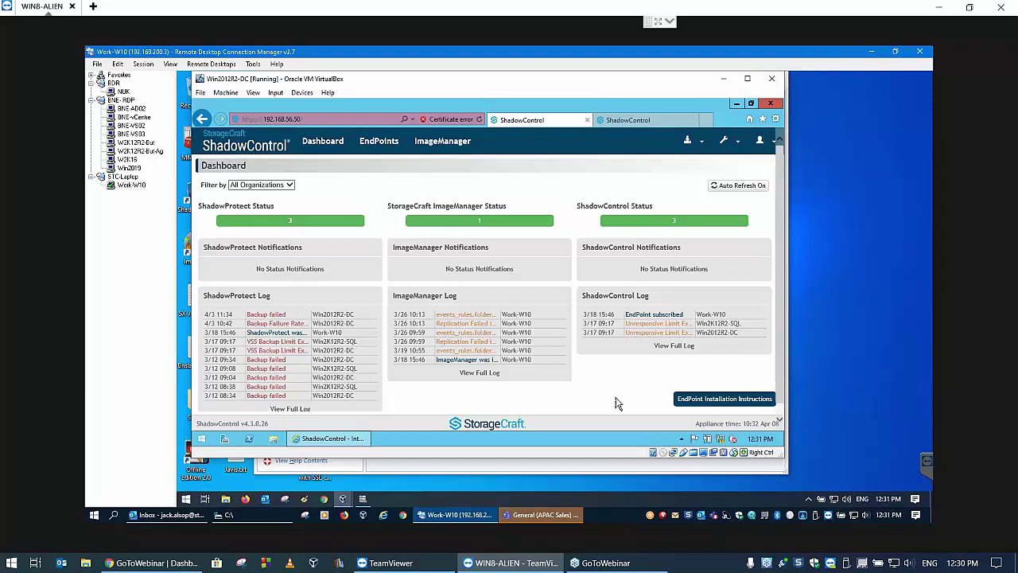
# Return to the Work-W10 remote session and show the replication job of the first managed folder under E:\Backup in its ImageManager
pyautogui.click(456, 519)
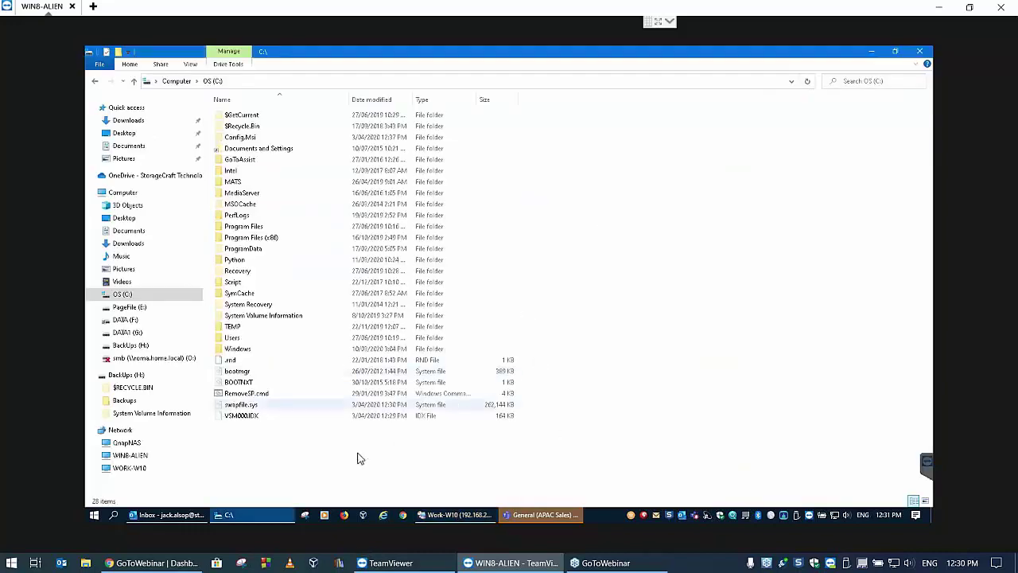
pyautogui.click(454, 514)
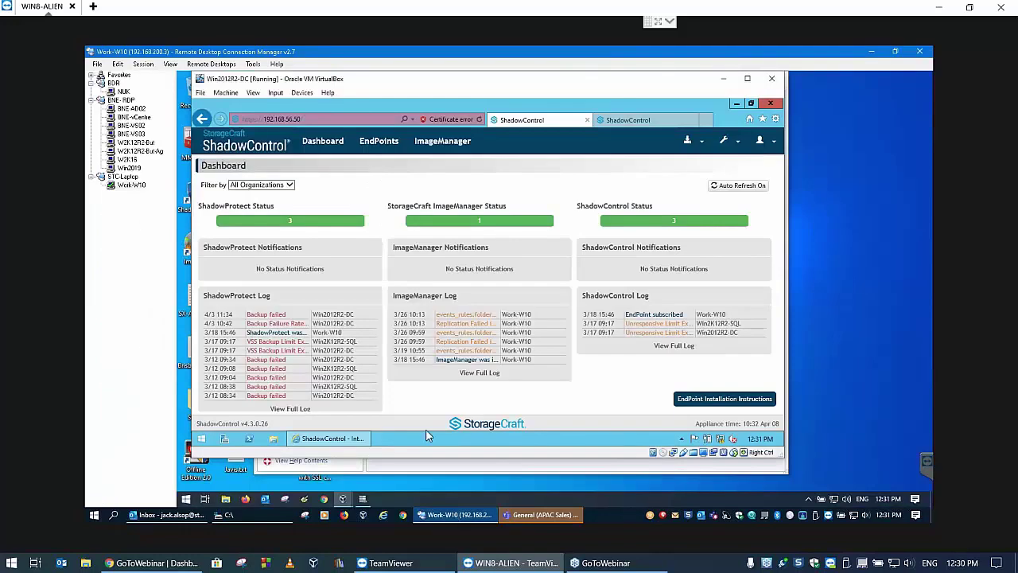
pyautogui.click(453, 335)
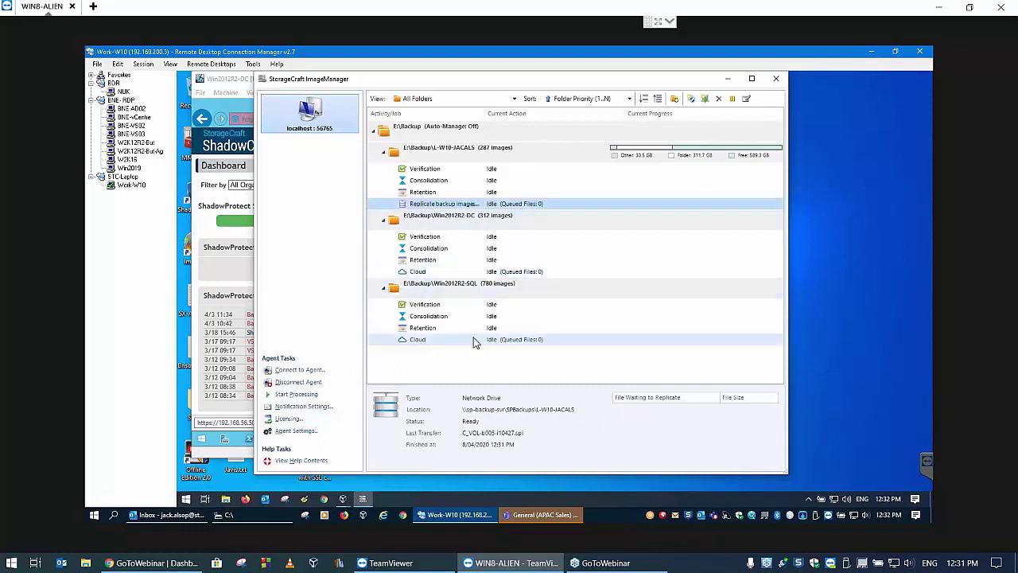
pyautogui.click(446, 207)
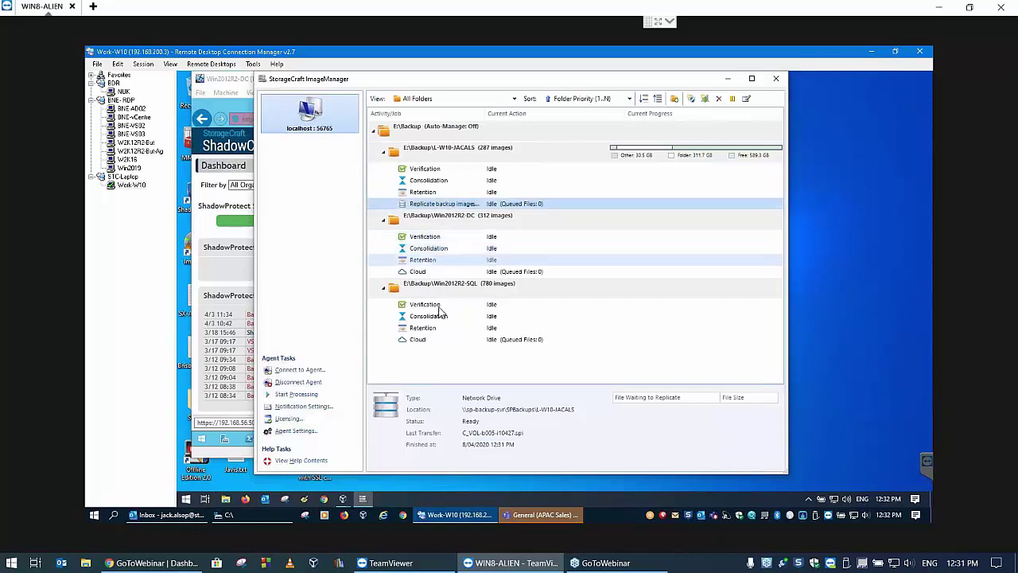